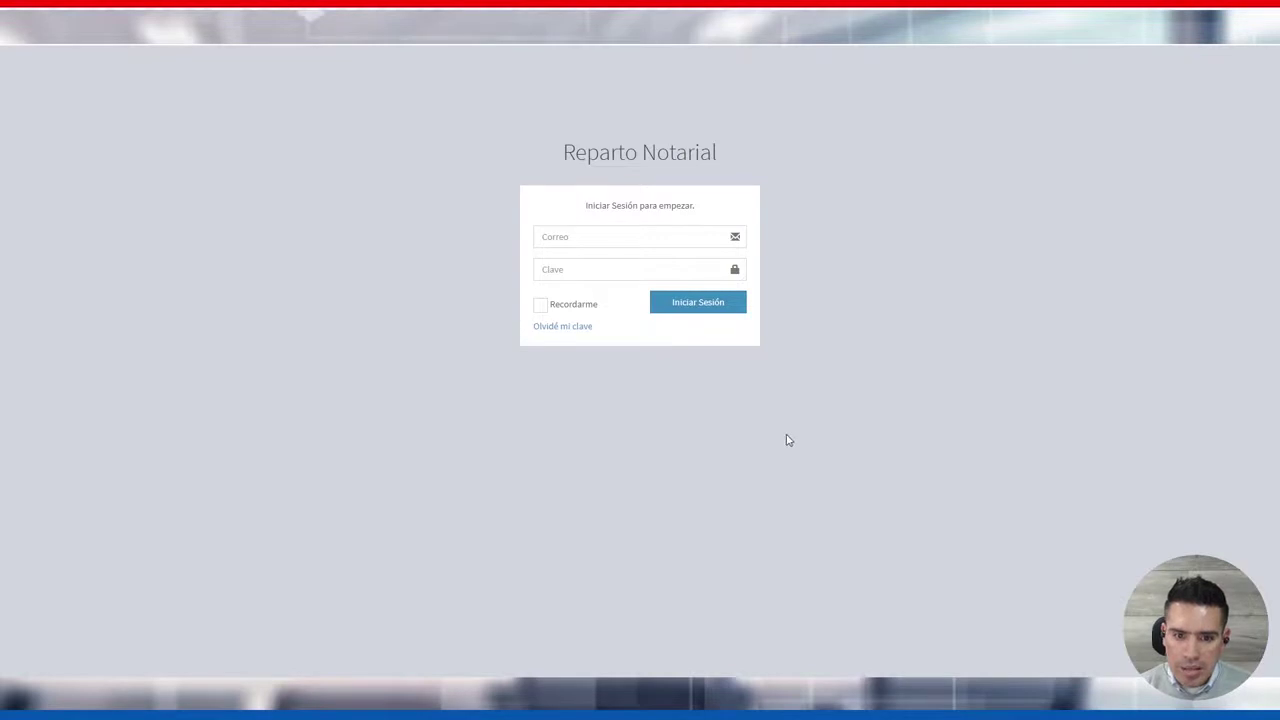
Sign in with the saved account e-mail and password to reach the 24 submitted repartos
left_click(572, 235)
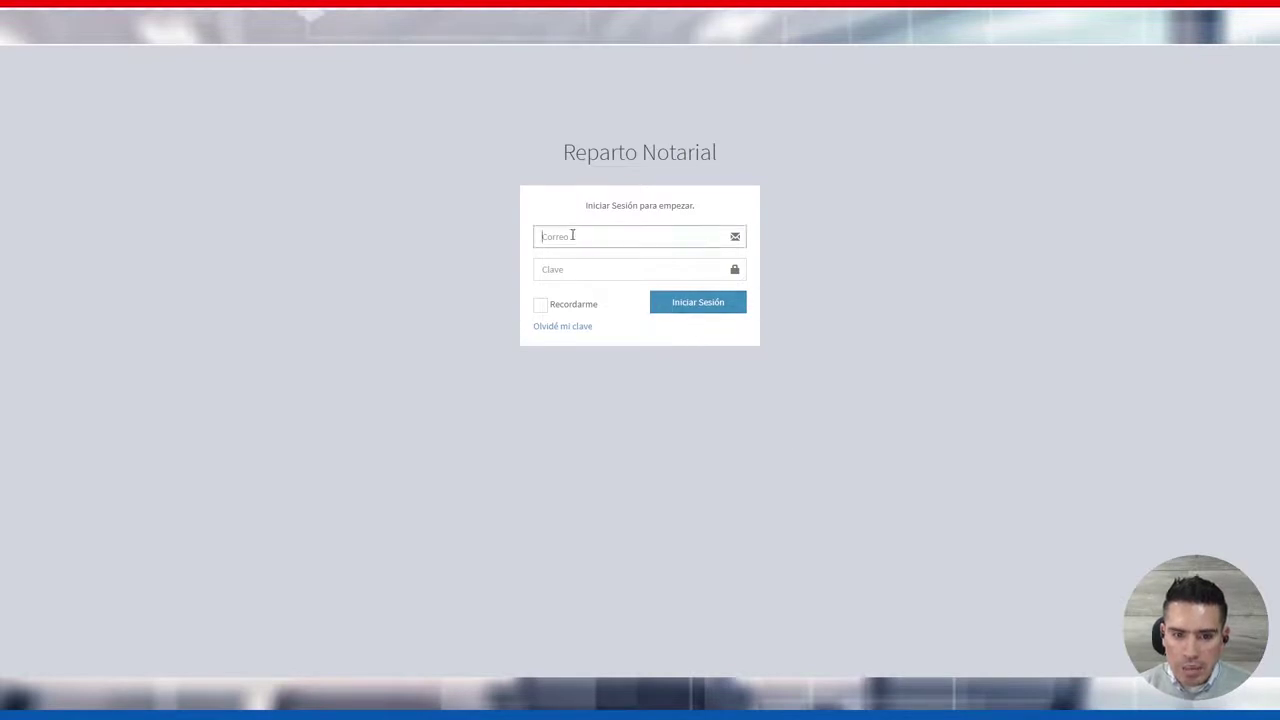
left_click(574, 256)
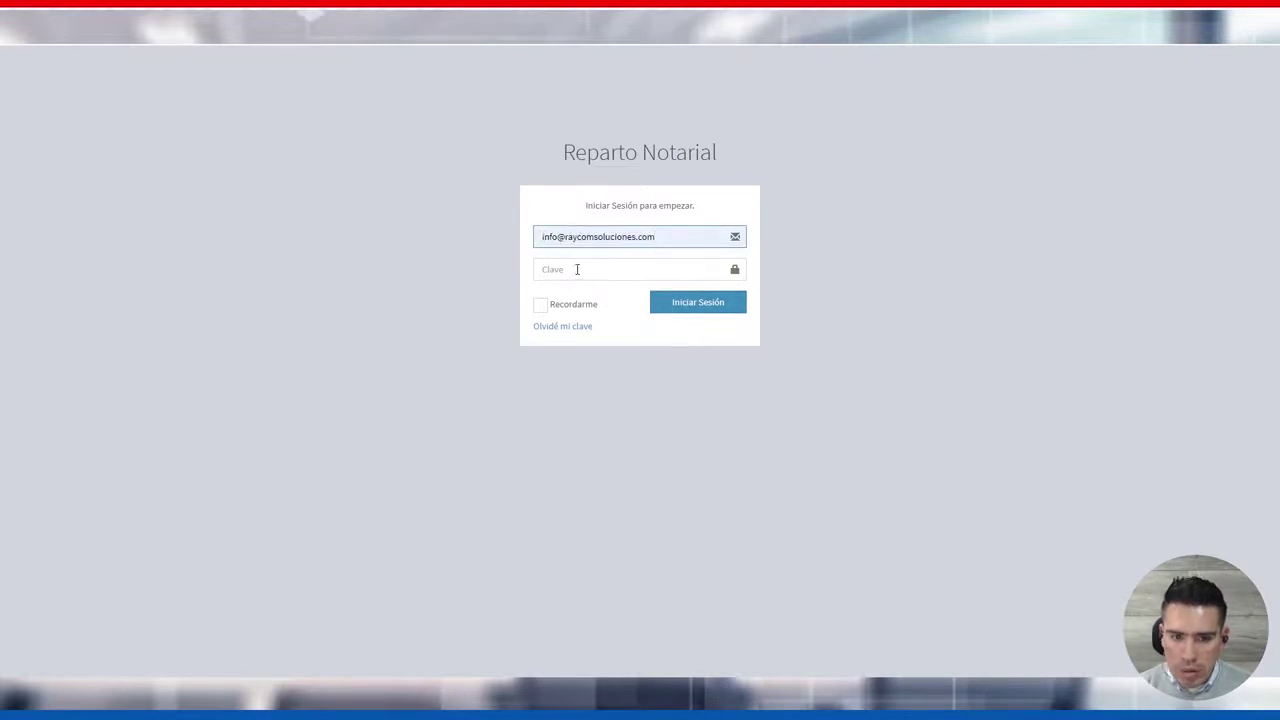
left_click(577, 269)
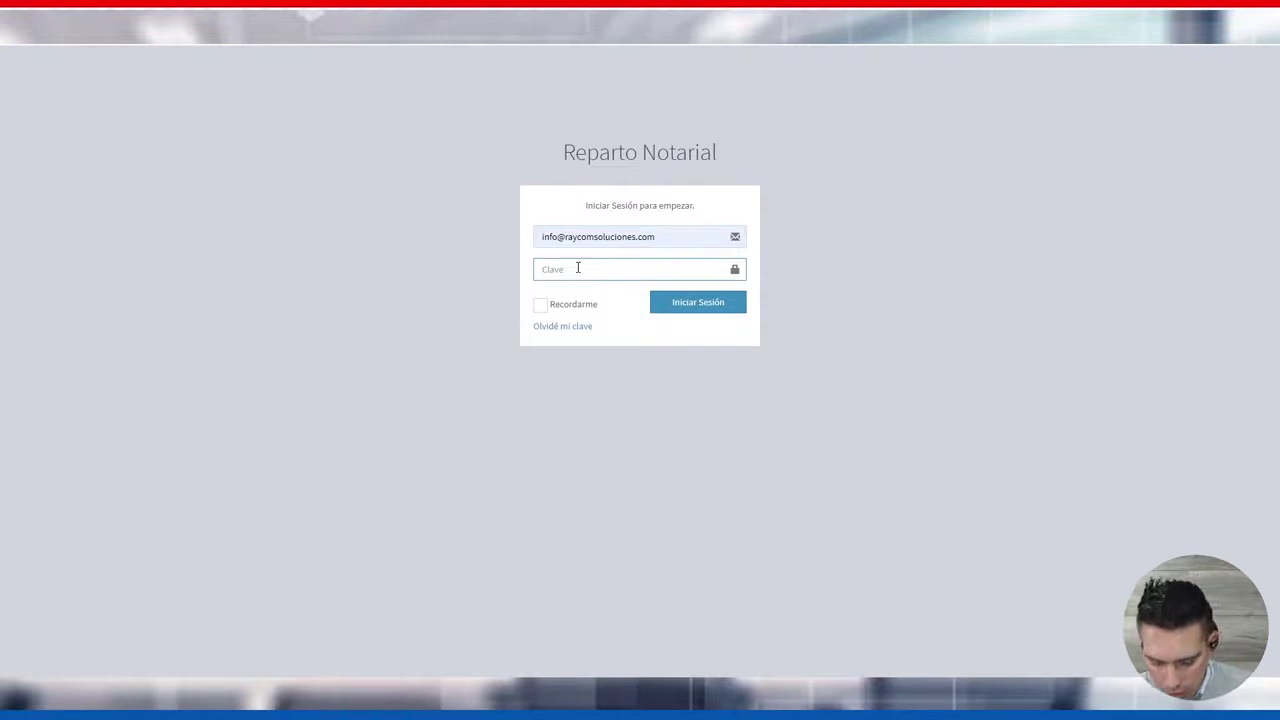
type("a")
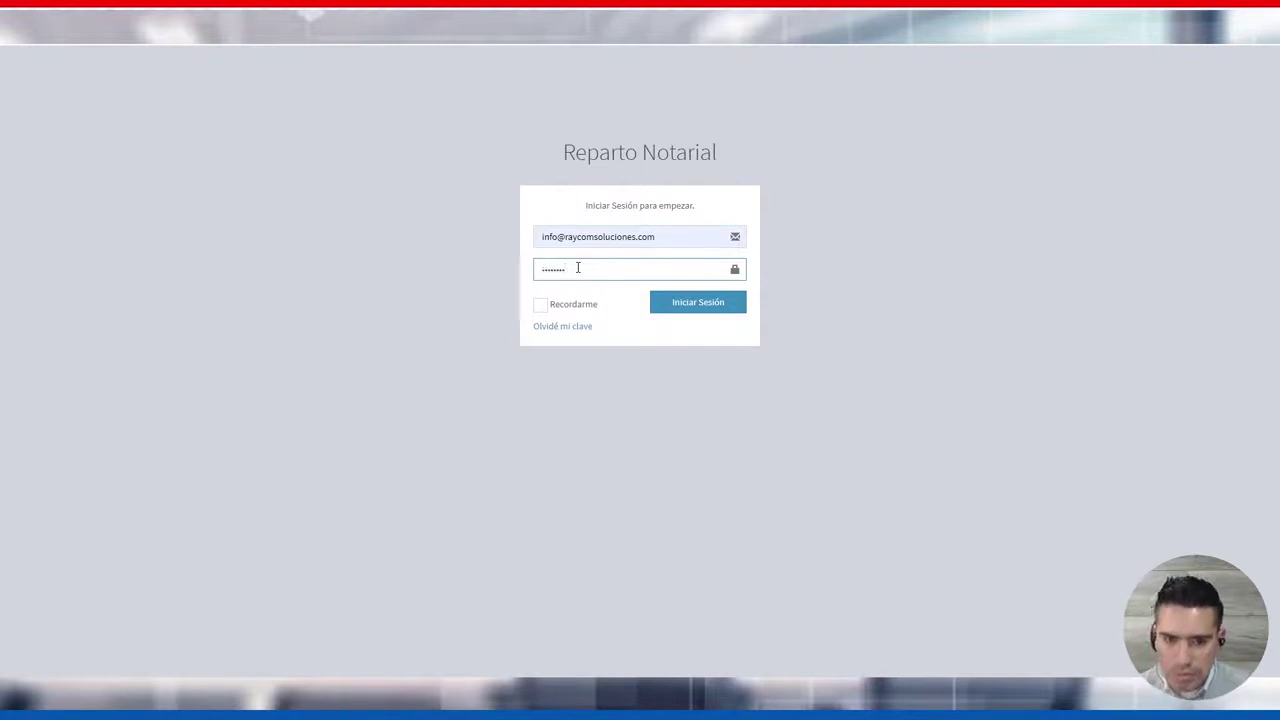
left_click(697, 311)
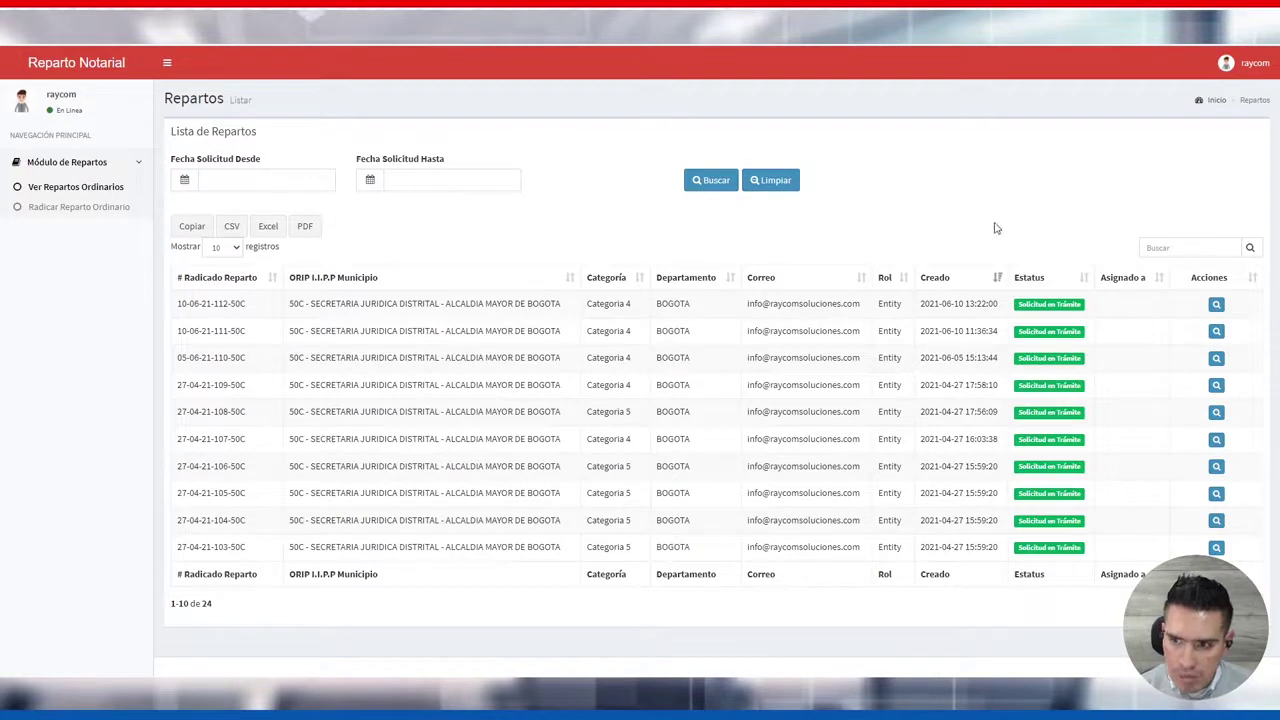
Go to the Editar Perfil page through Perfil in the header's user menu
left_click(1235, 68)
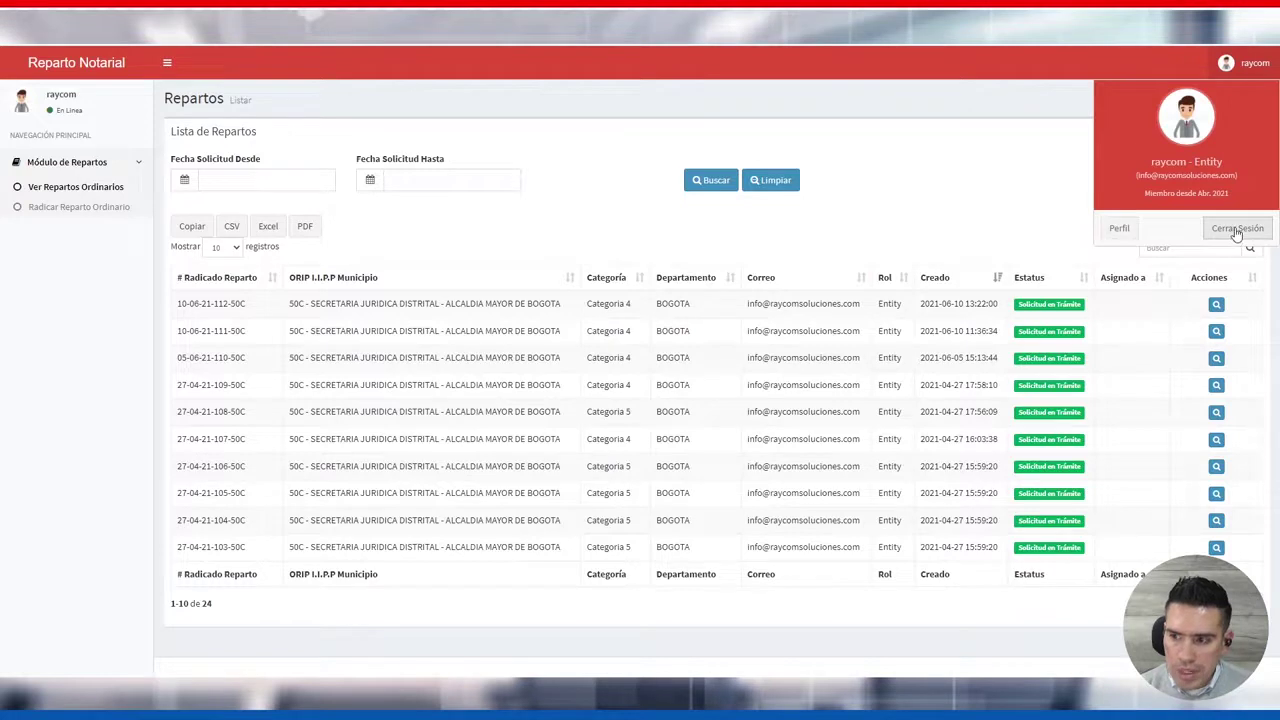
left_click(1121, 229)
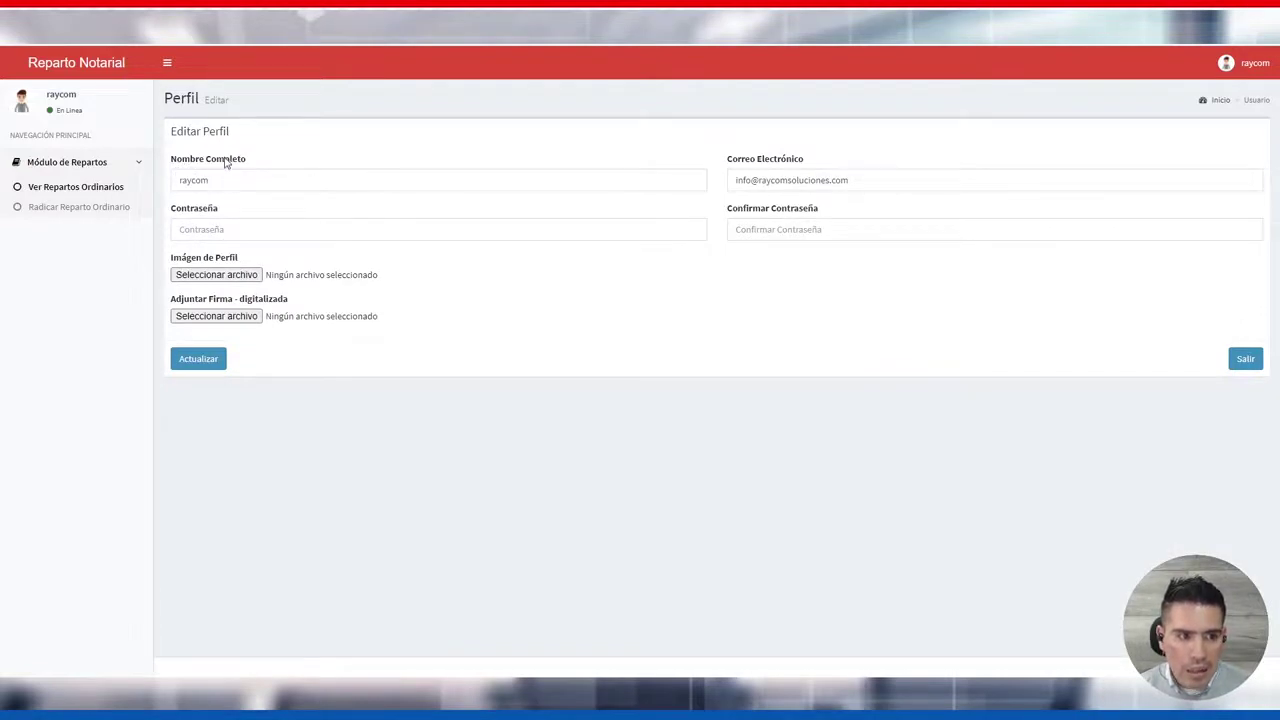
Review the profile's name, e-mail and password fields without changing anything
left_click_drag(222, 180, 178, 185)
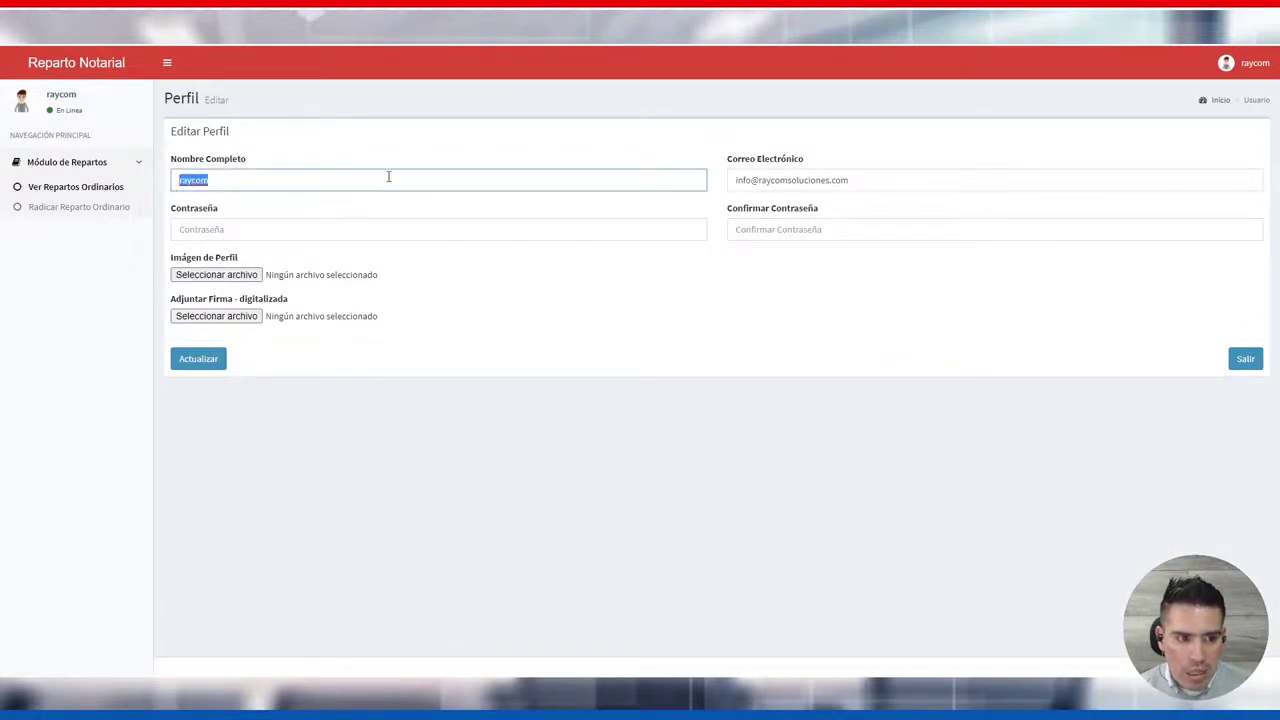
left_click(341, 176)
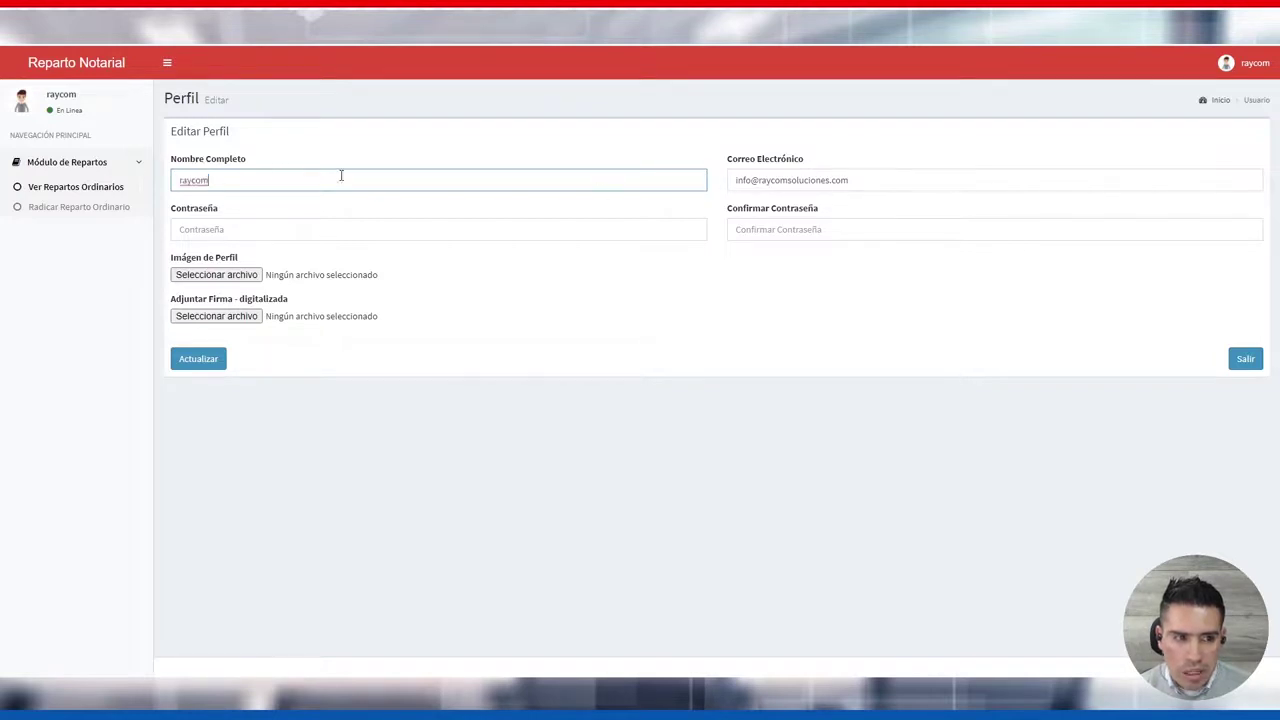
left_click_drag(878, 190, 700, 190)
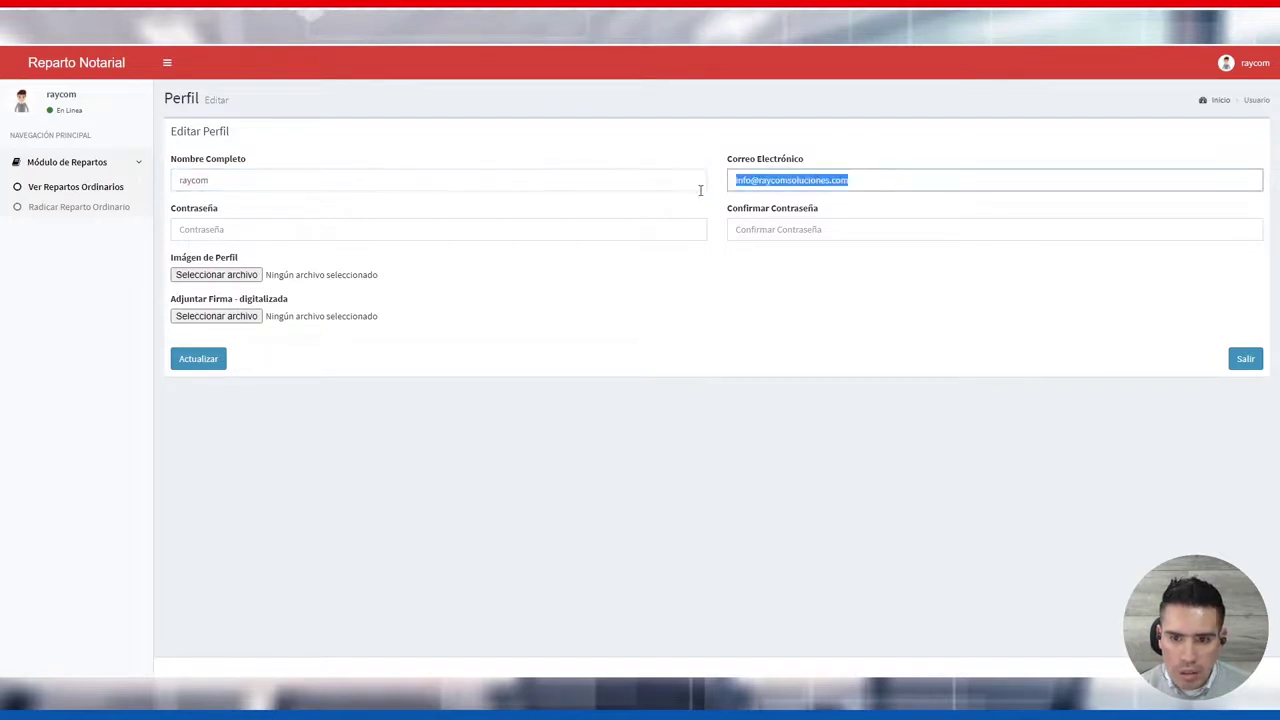
left_click(221, 205)
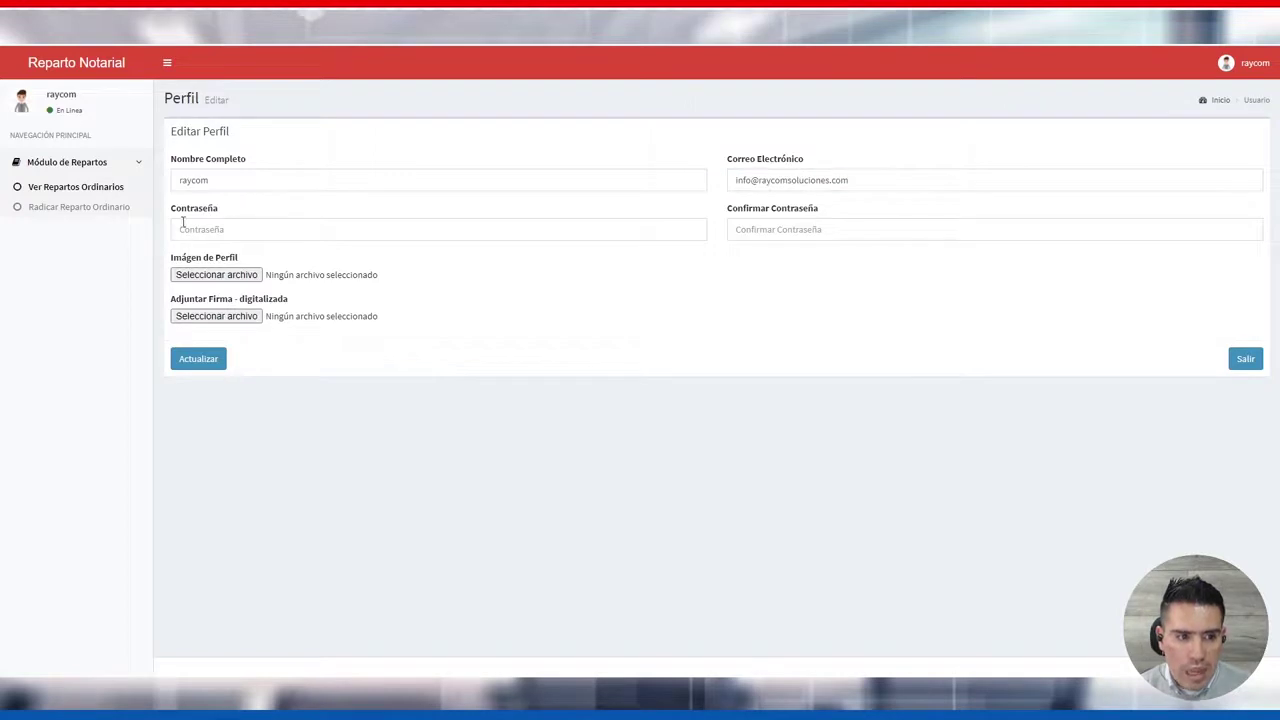
left_click(180, 230)
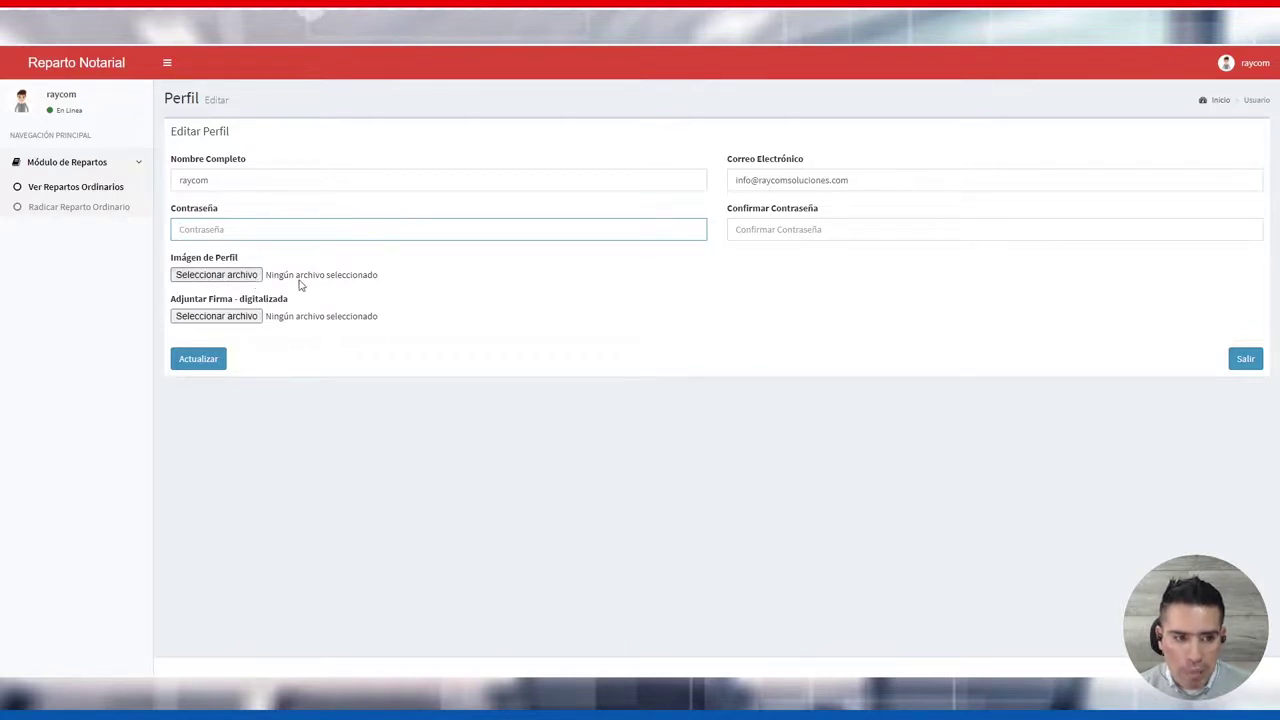
Return to the Repartos Ordinarios list, showing 10 of 24 requests
left_click(1227, 64)
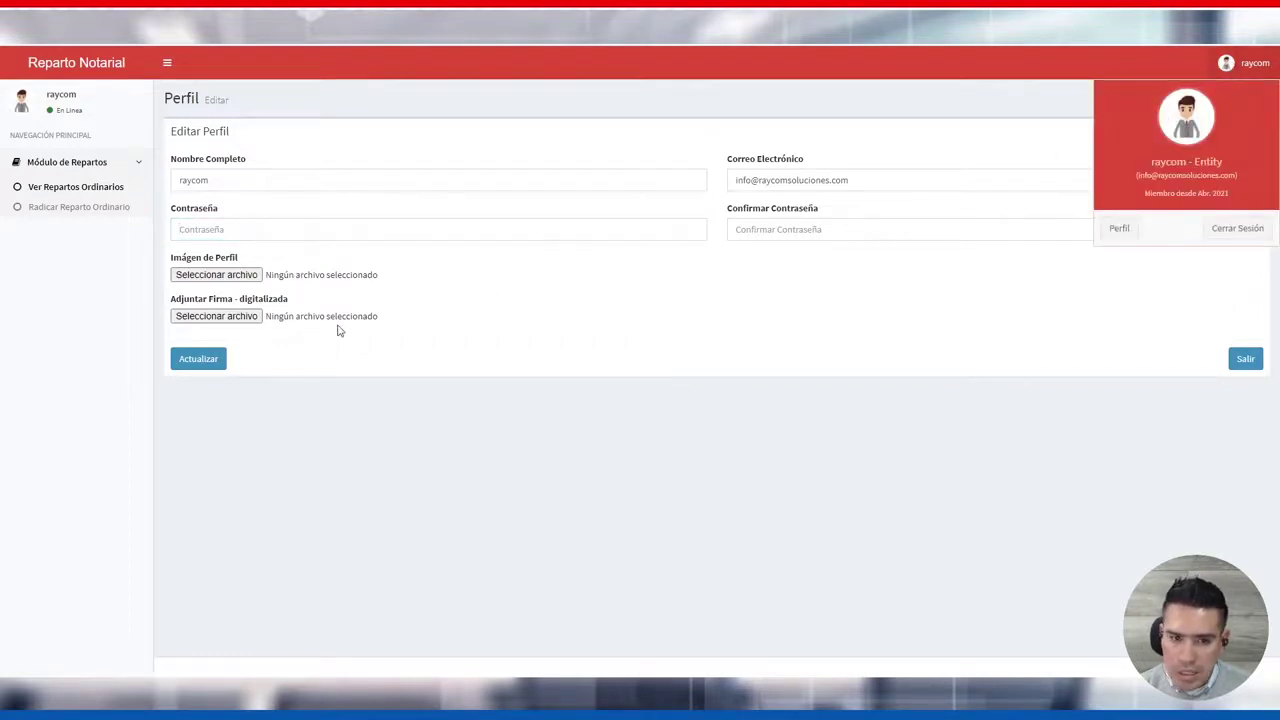
left_click(423, 297)
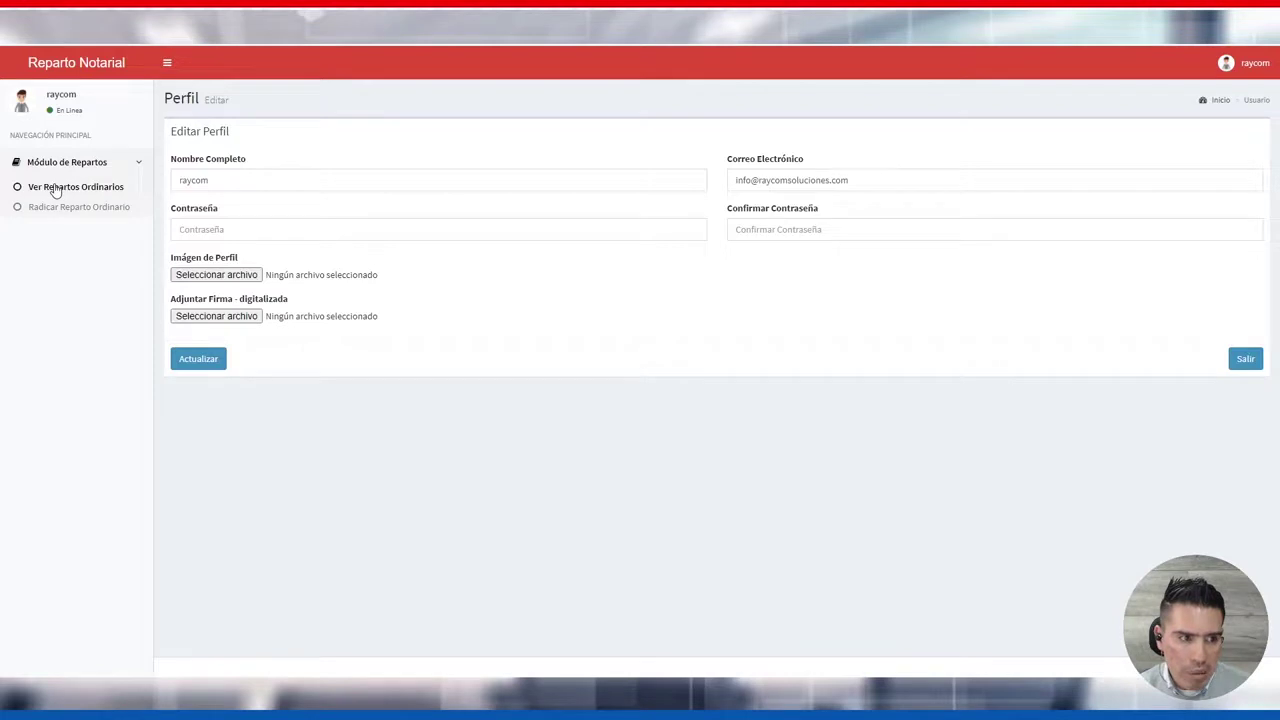
left_click(56, 192)
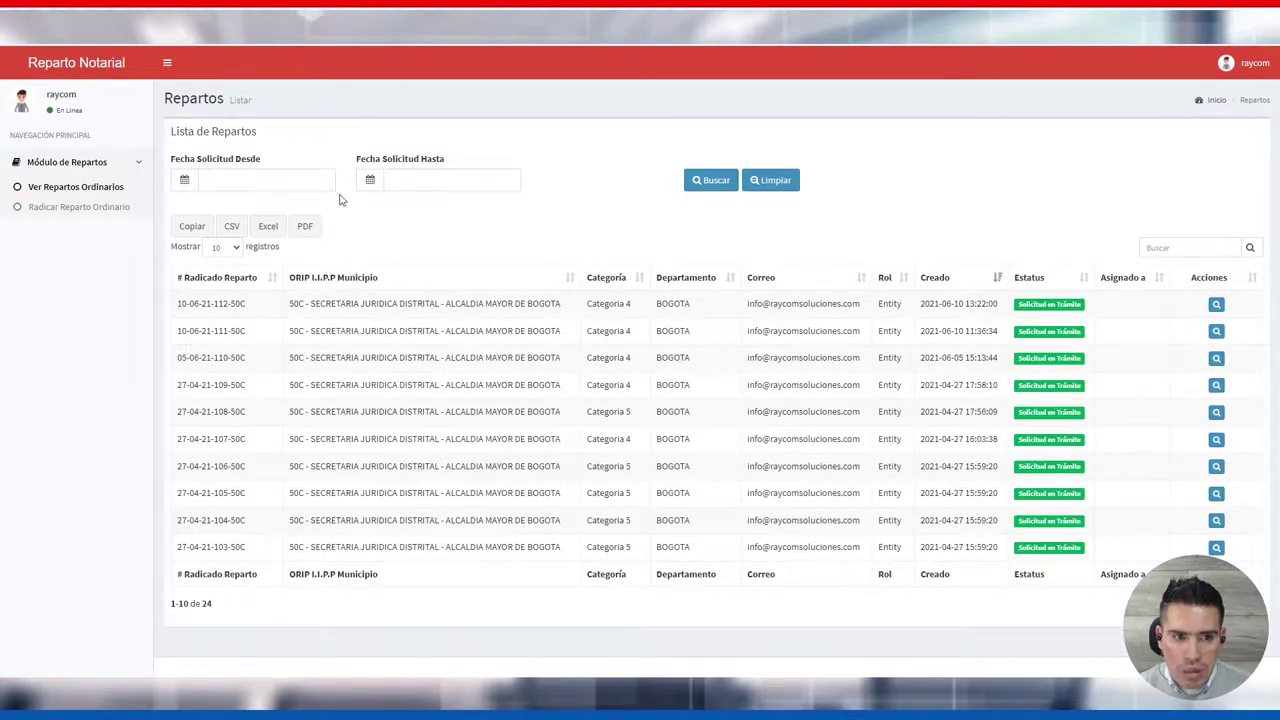
Collapse the side navigation and filter repartos from 2021-06-10 to 2021-06-10
left_click(168, 65)
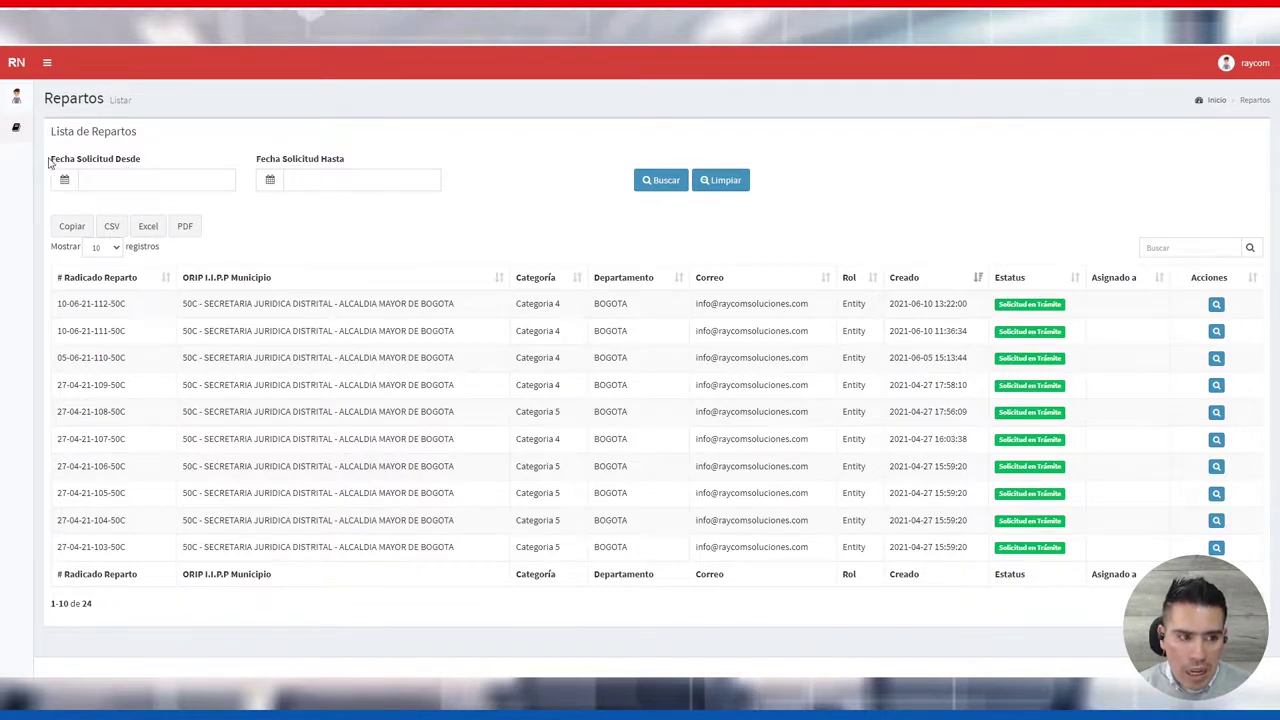
left_click(103, 178)
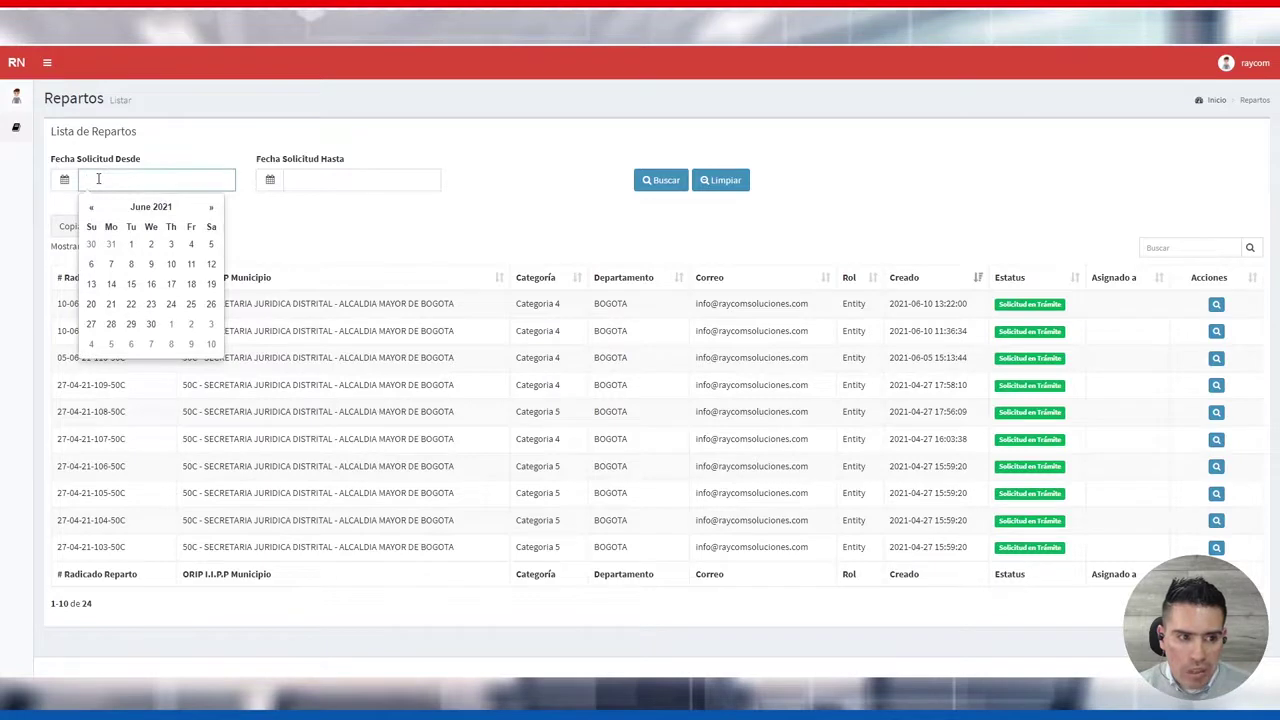
left_click(171, 264)
left_click(327, 180)
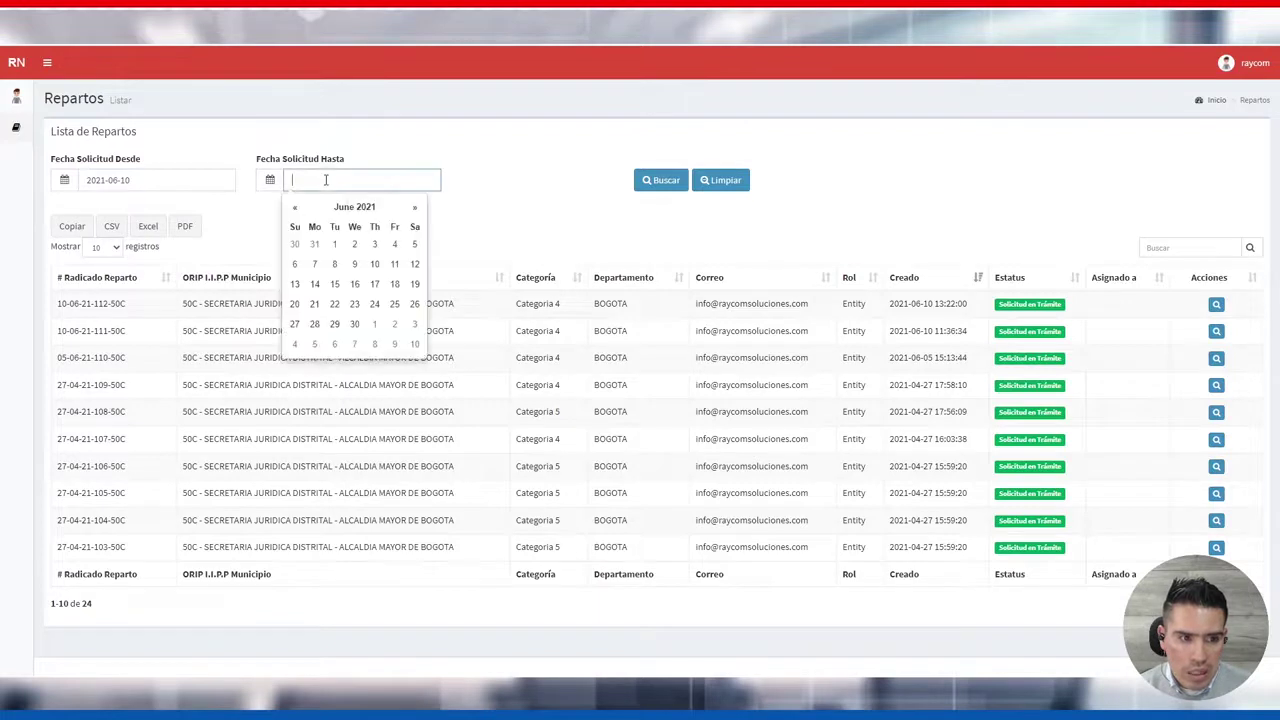
left_click(374, 264)
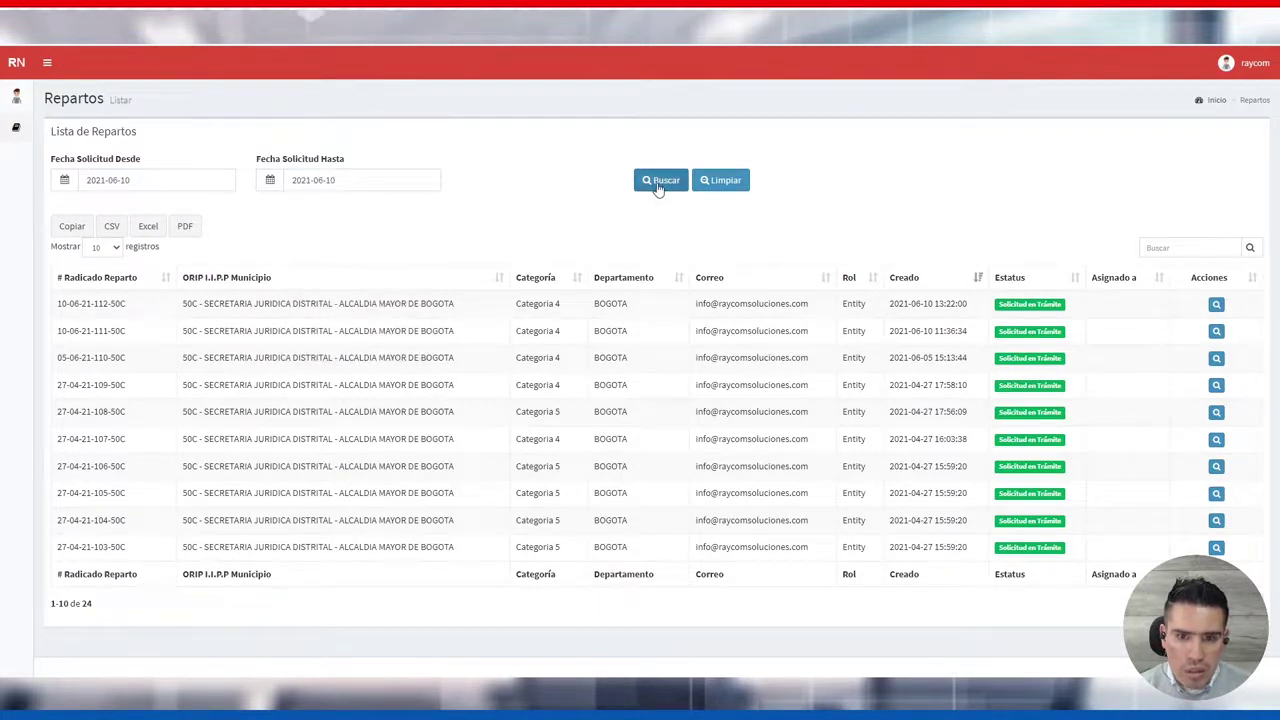
left_click(660, 182)
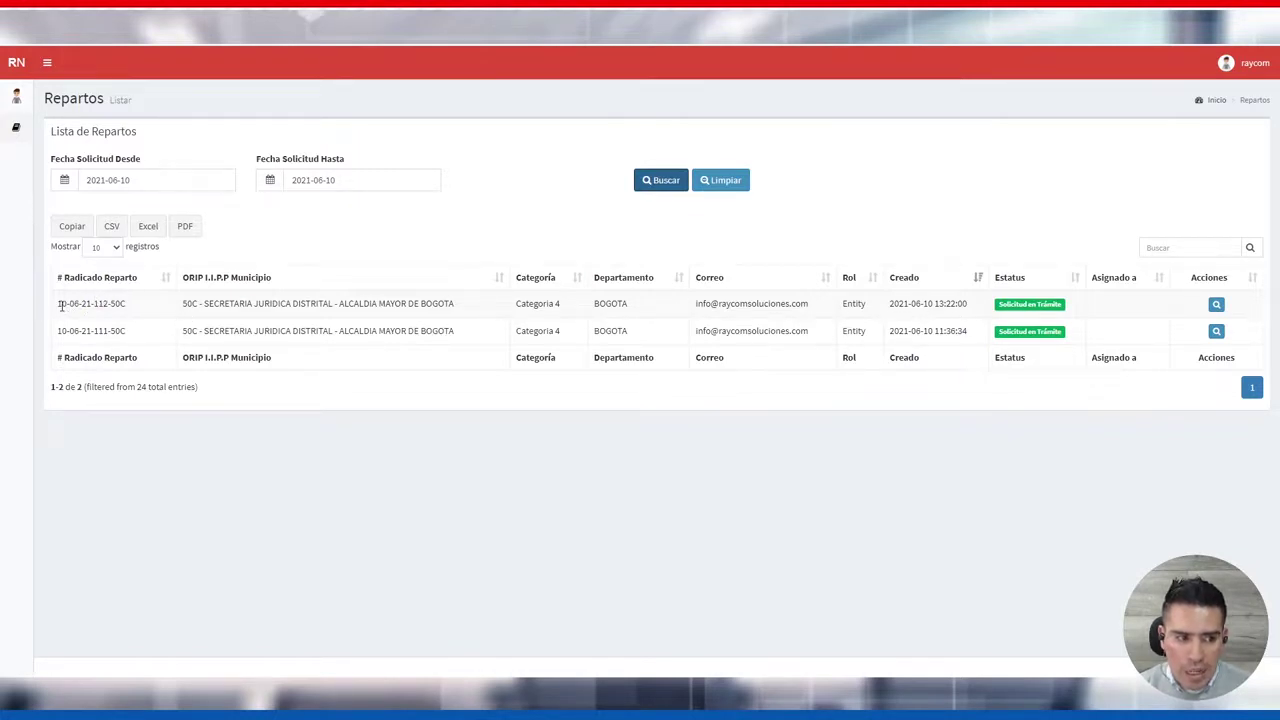
left_click_drag(61, 306, 137, 309)
left_click(337, 230)
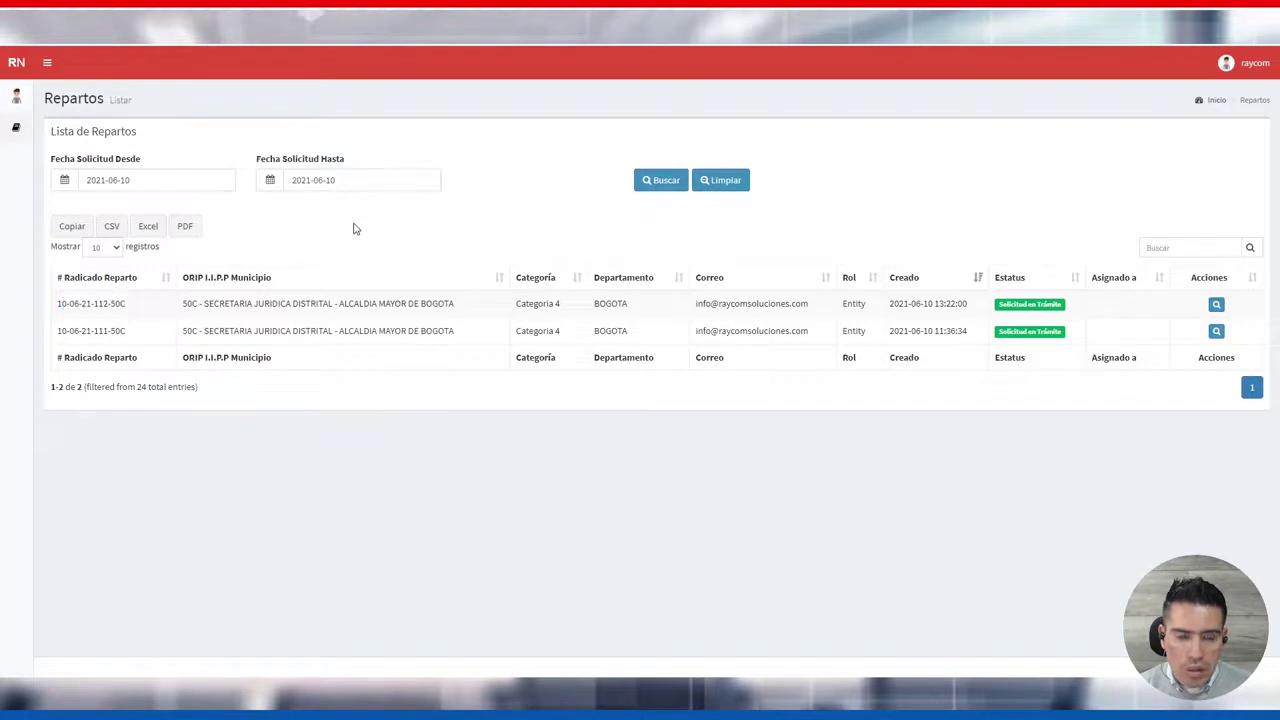
left_click(727, 182)
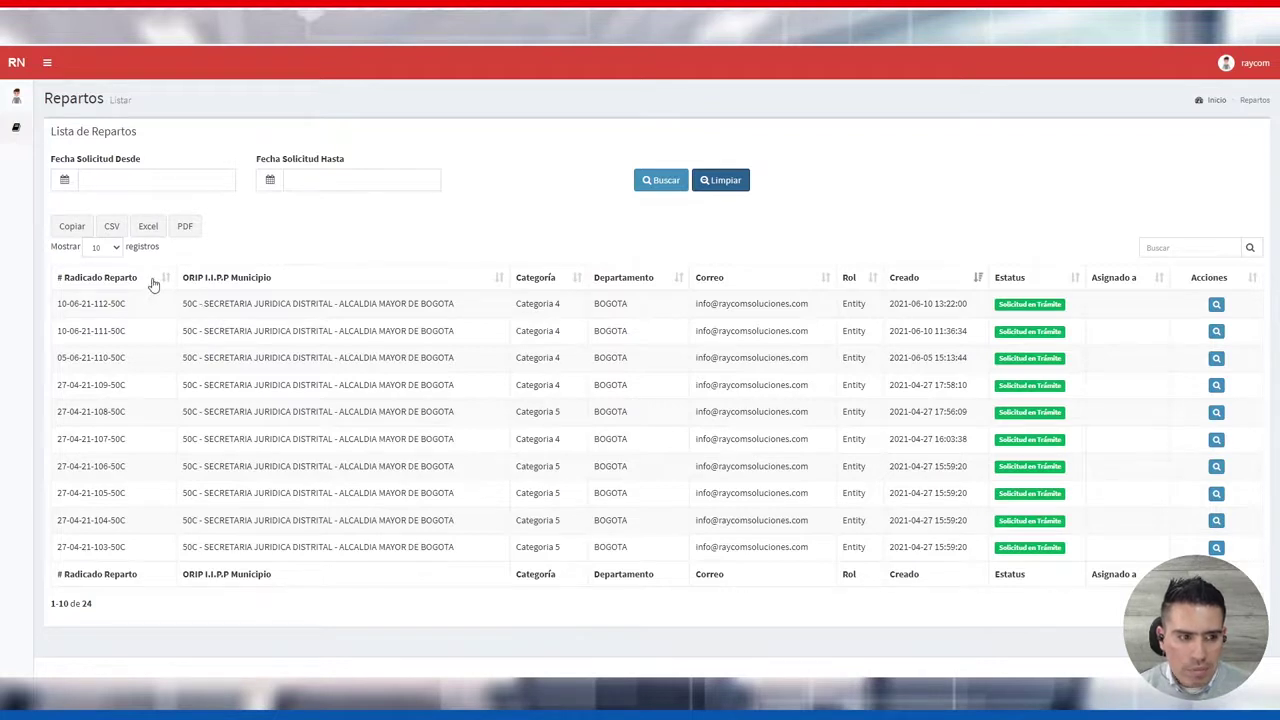
left_click(113, 252)
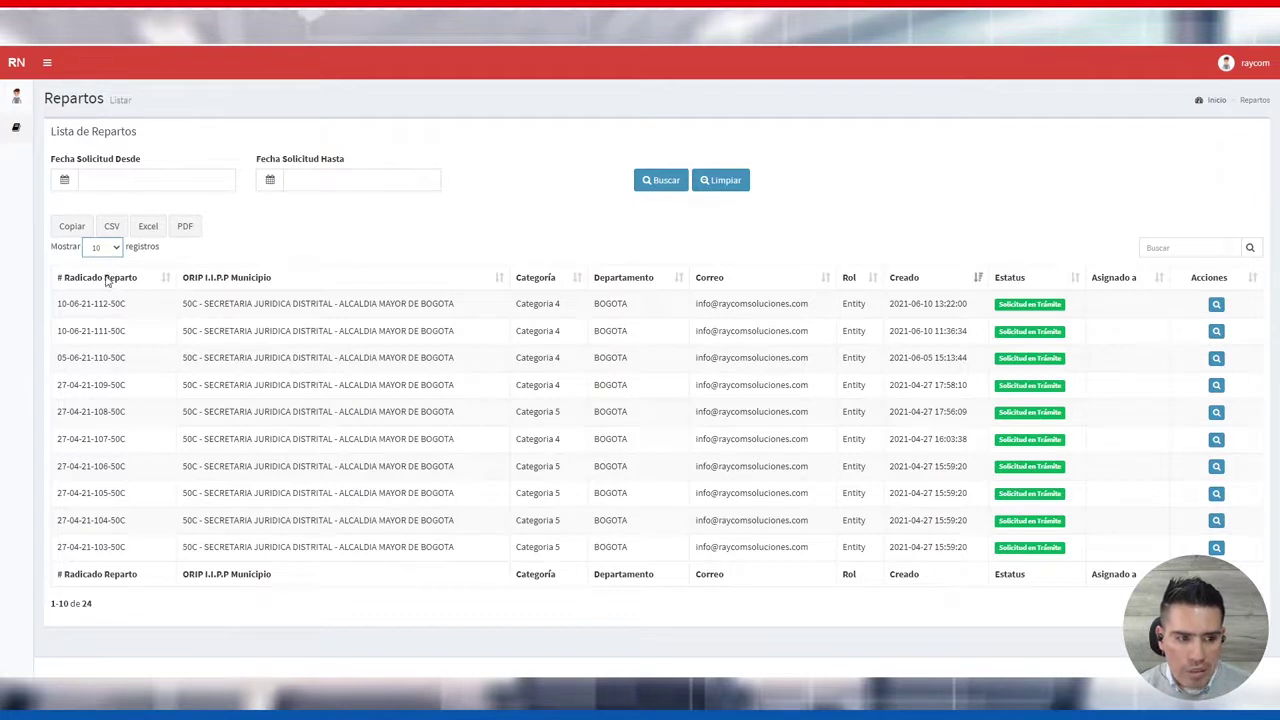
left_click(309, 243)
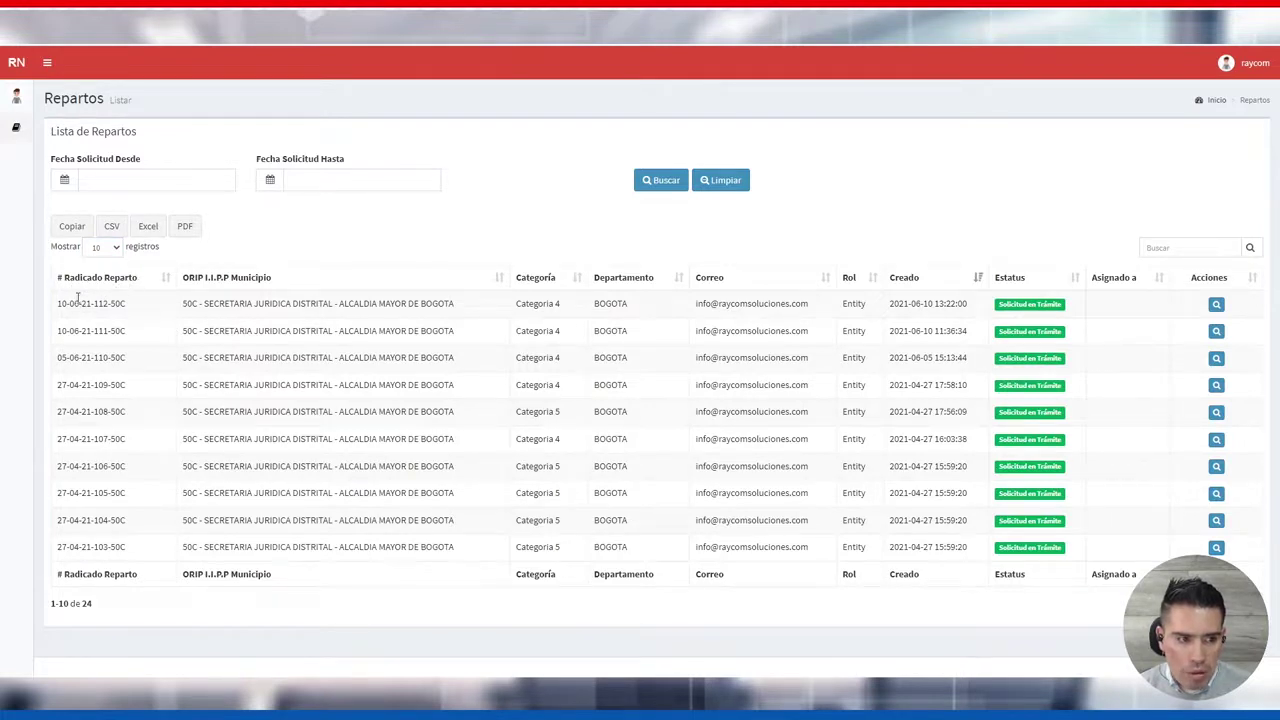
left_click_drag(60, 304, 127, 304)
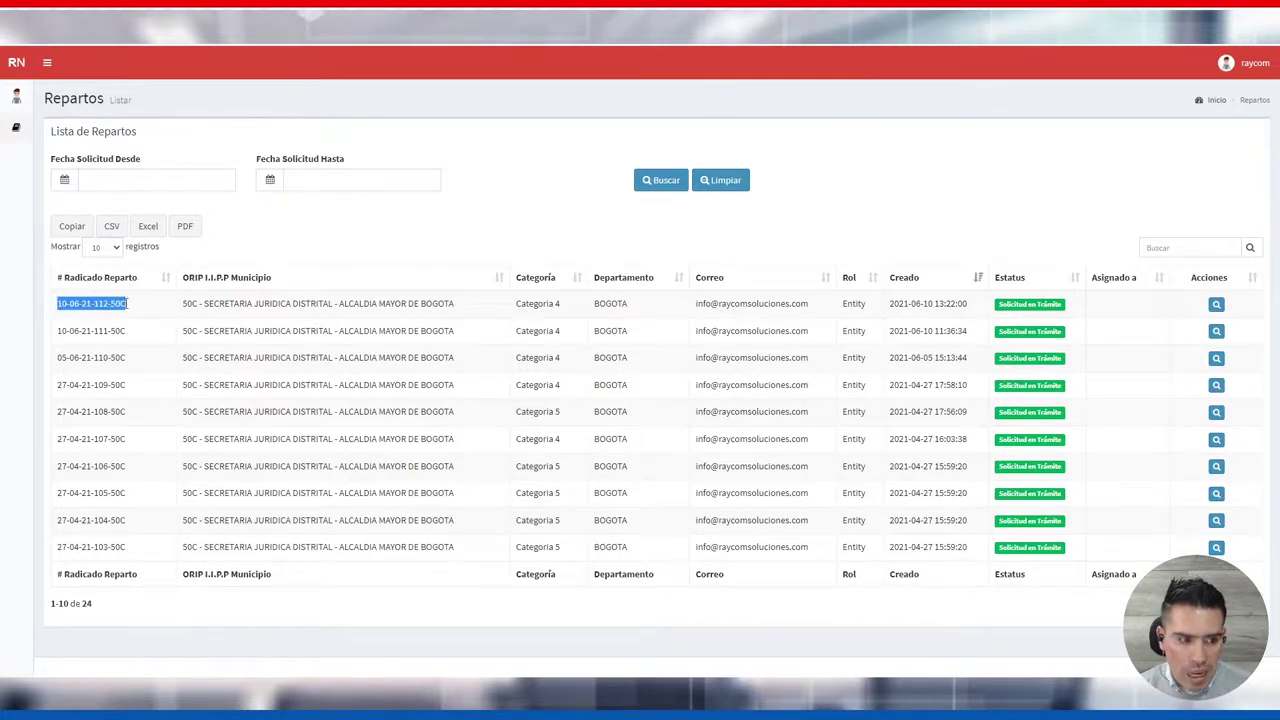
left_click(102, 308)
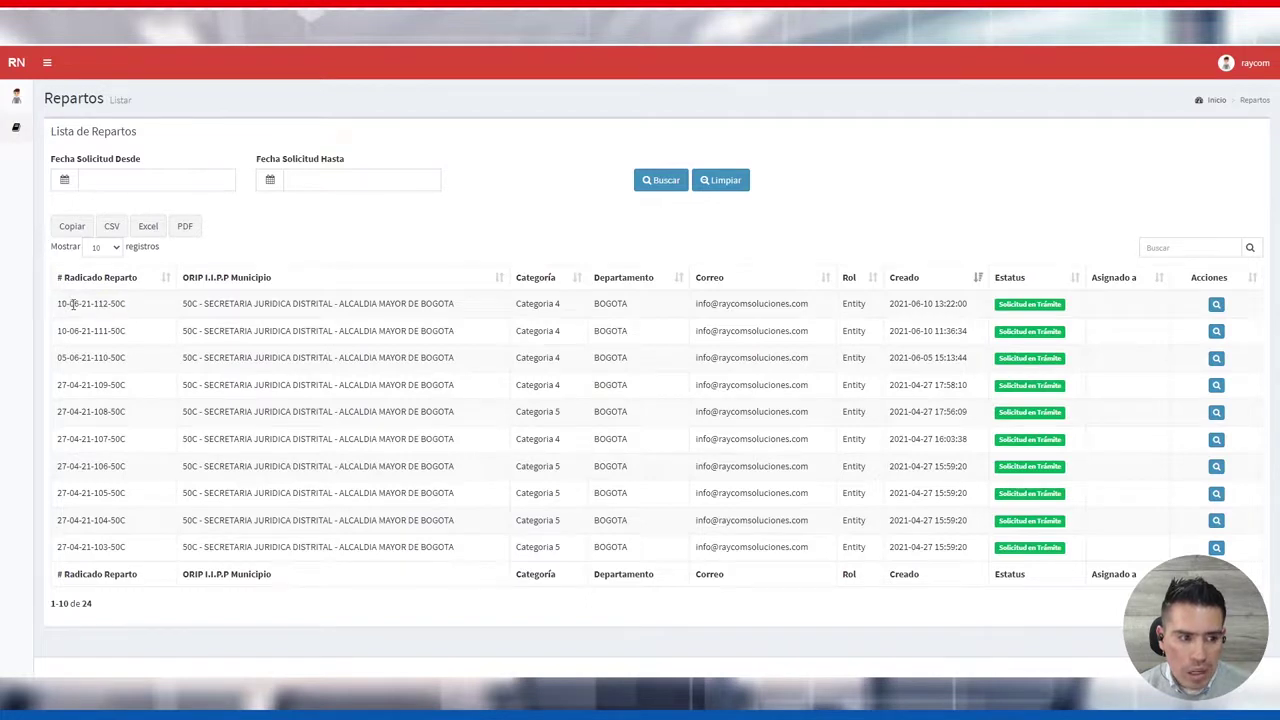
left_click_drag(60, 306, 96, 304)
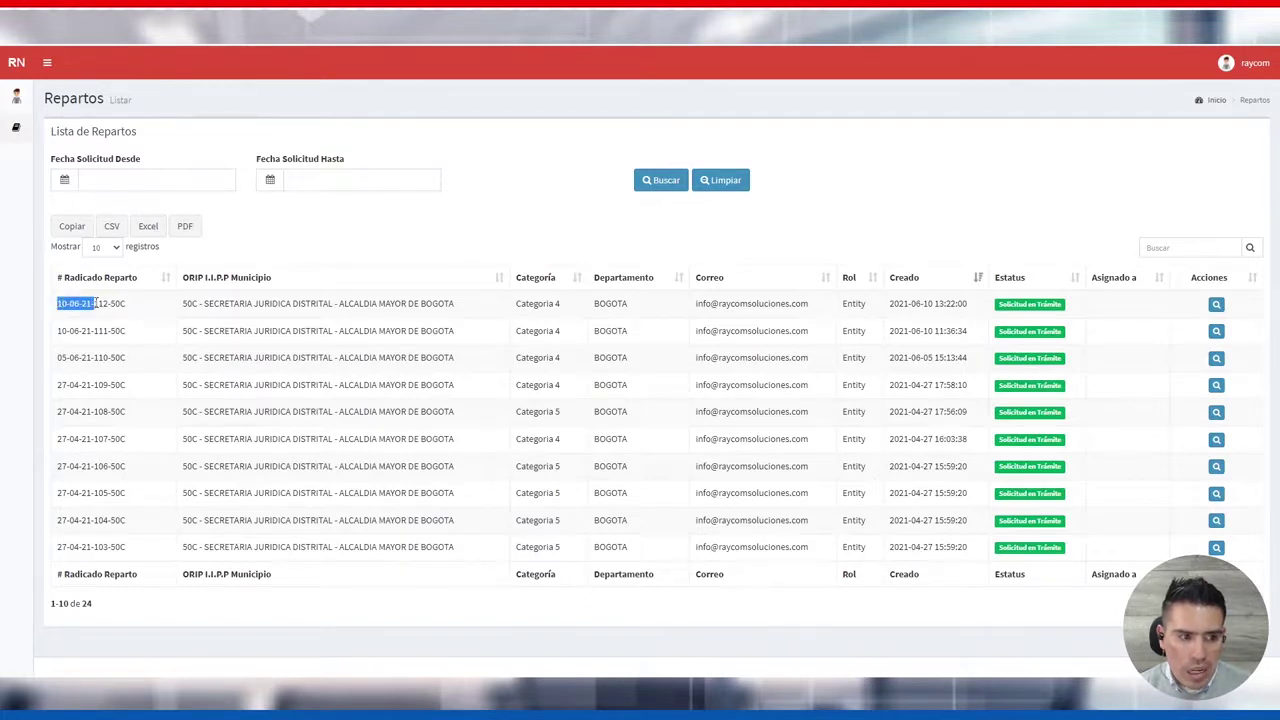
double_click(100, 304)
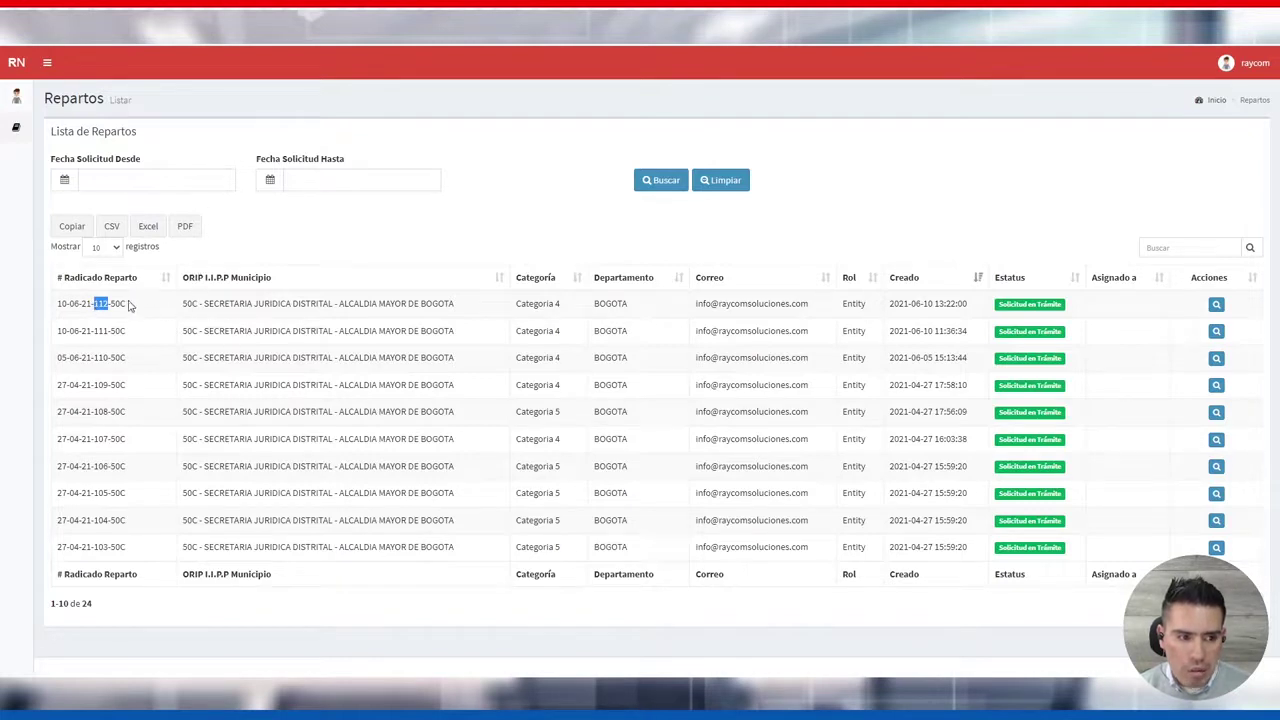
left_click(129, 305)
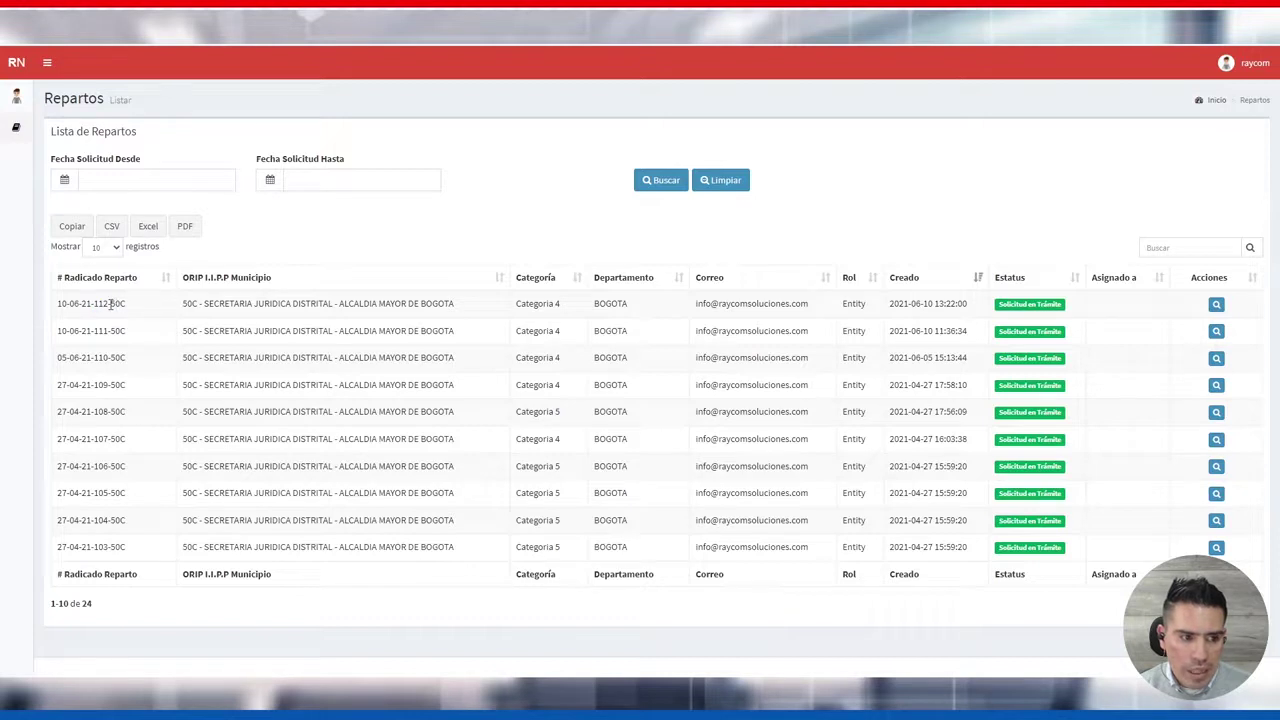
left_click_drag(111, 305, 128, 309)
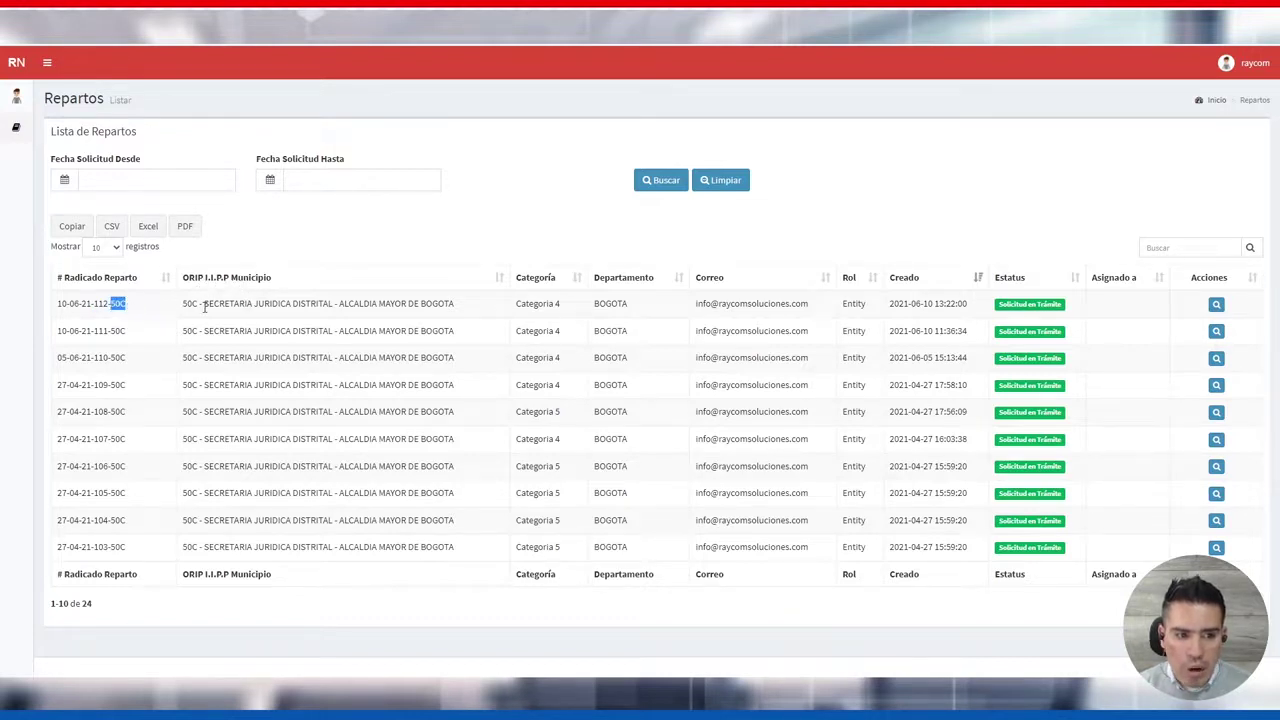
left_click_drag(204, 305, 521, 306)
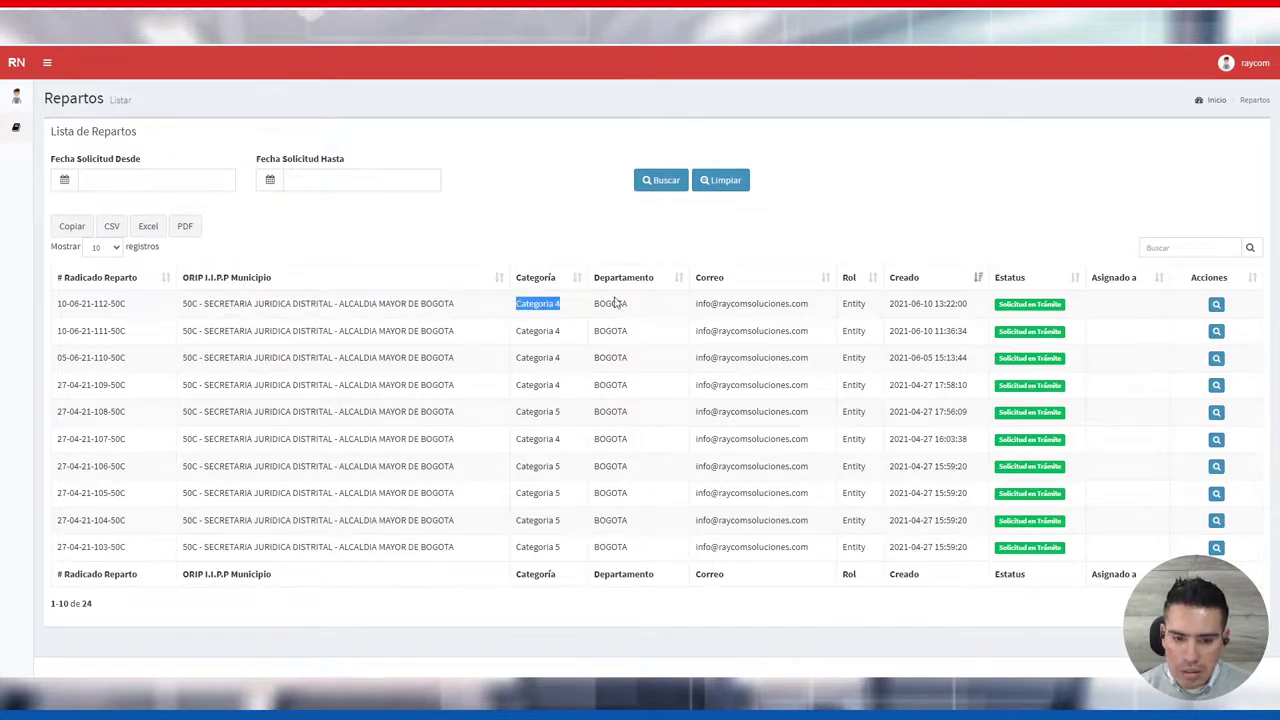
left_click_drag(628, 305, 603, 323)
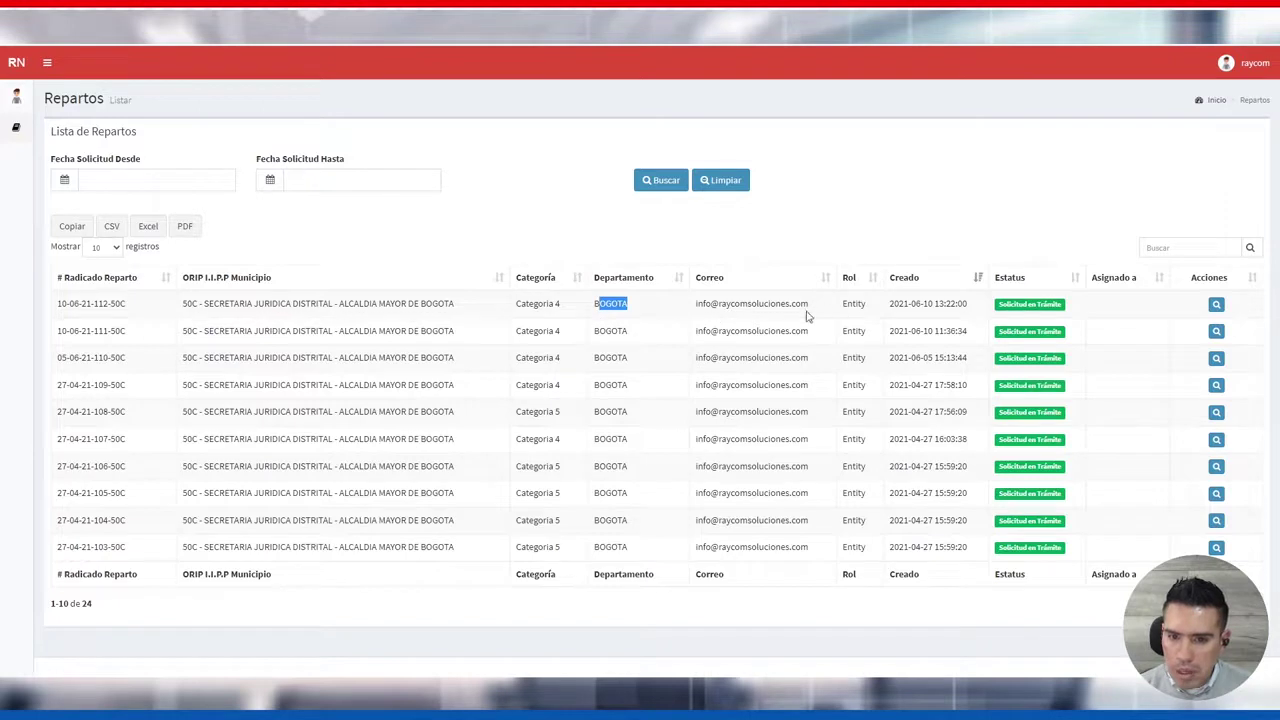
left_click_drag(808, 306, 698, 318)
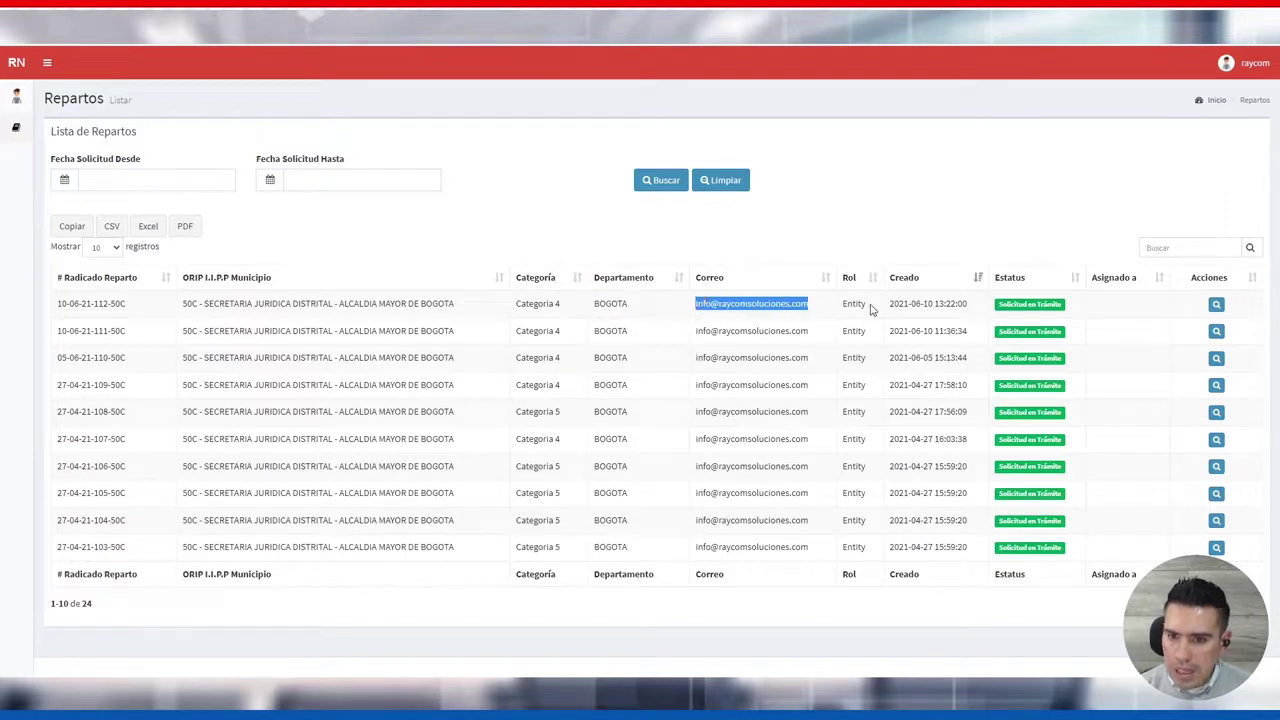
left_click(827, 309)
left_click_drag(876, 307, 845, 308)
left_click_drag(972, 306, 883, 307)
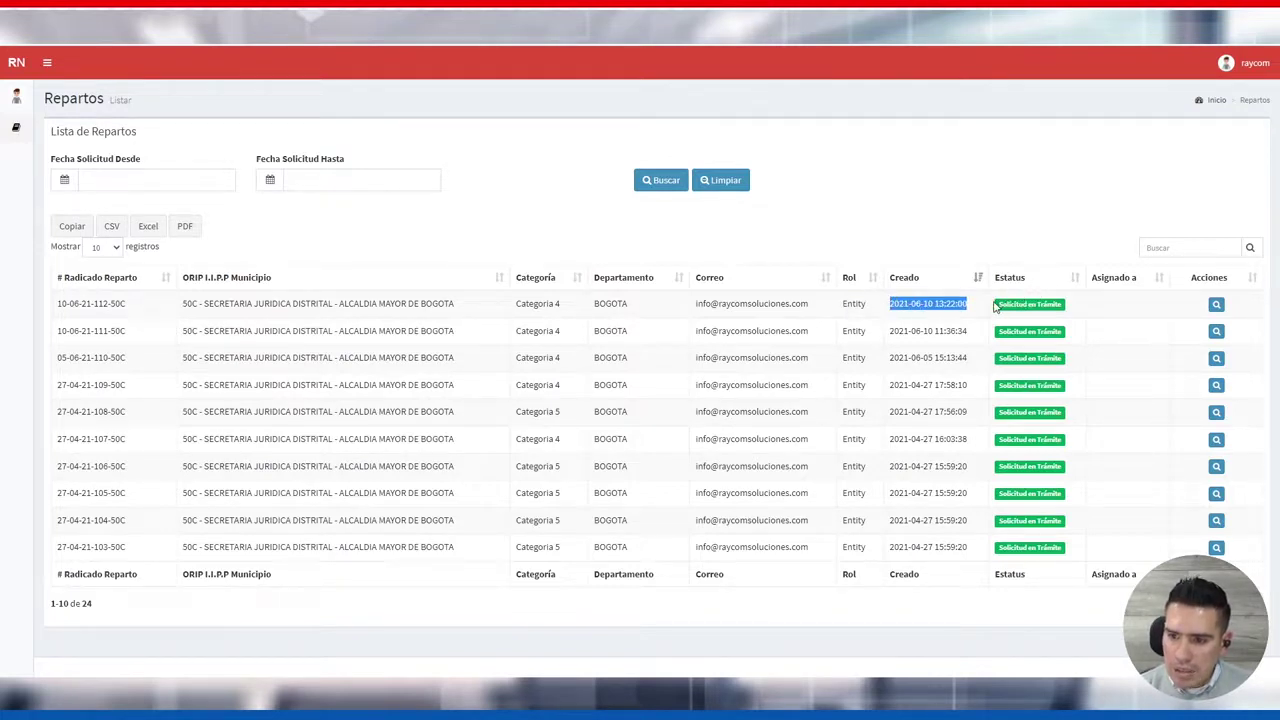
left_click(1078, 304)
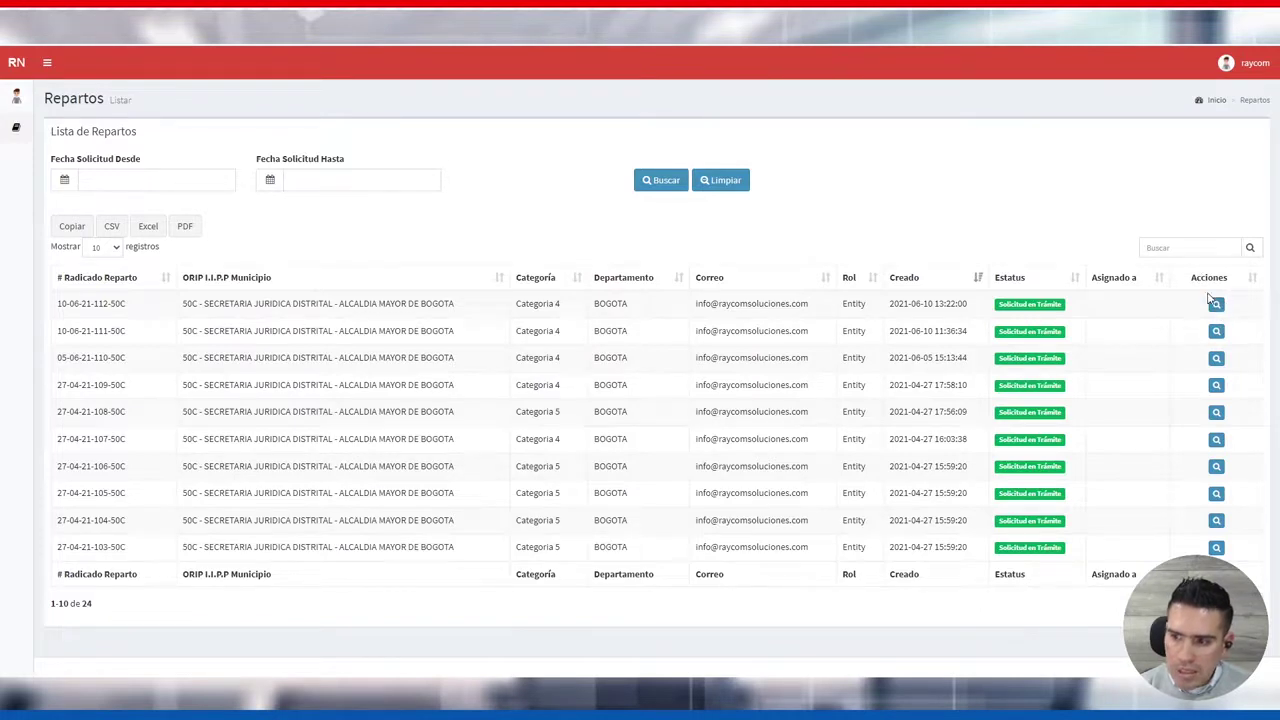
left_click(1216, 307)
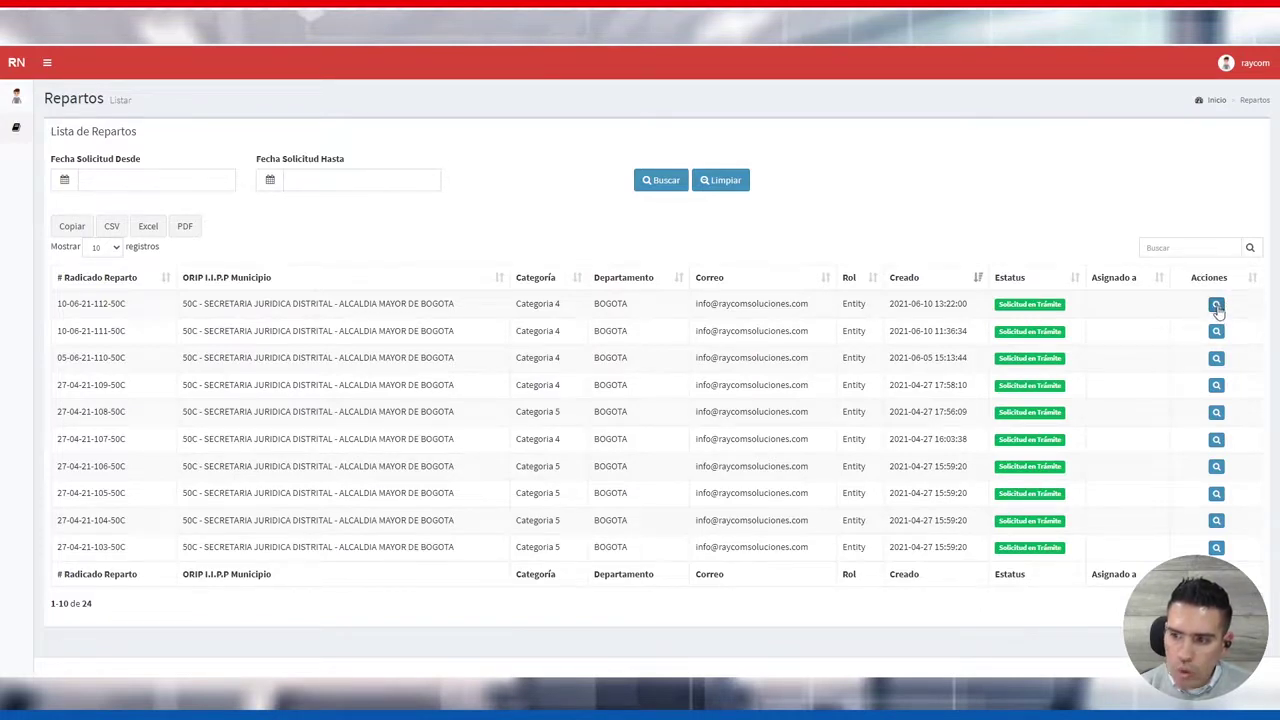
left_click(1216, 307)
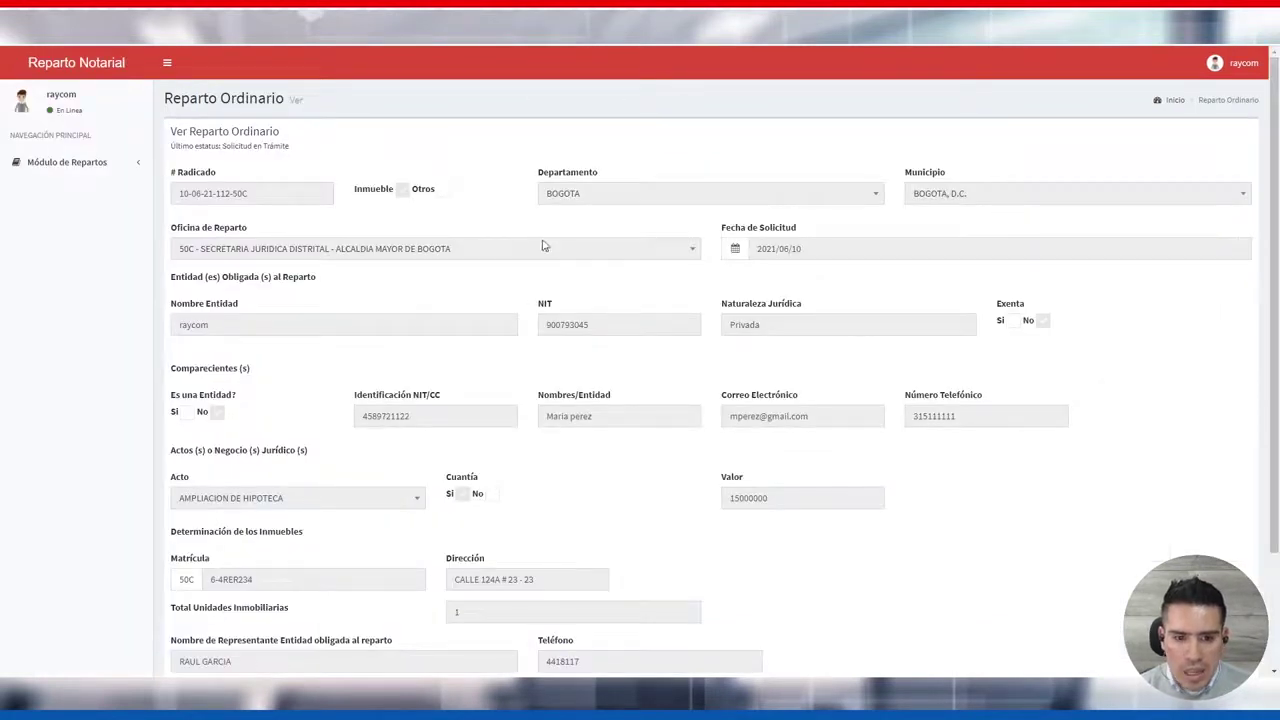
scroll(534, 257, "down", 3)
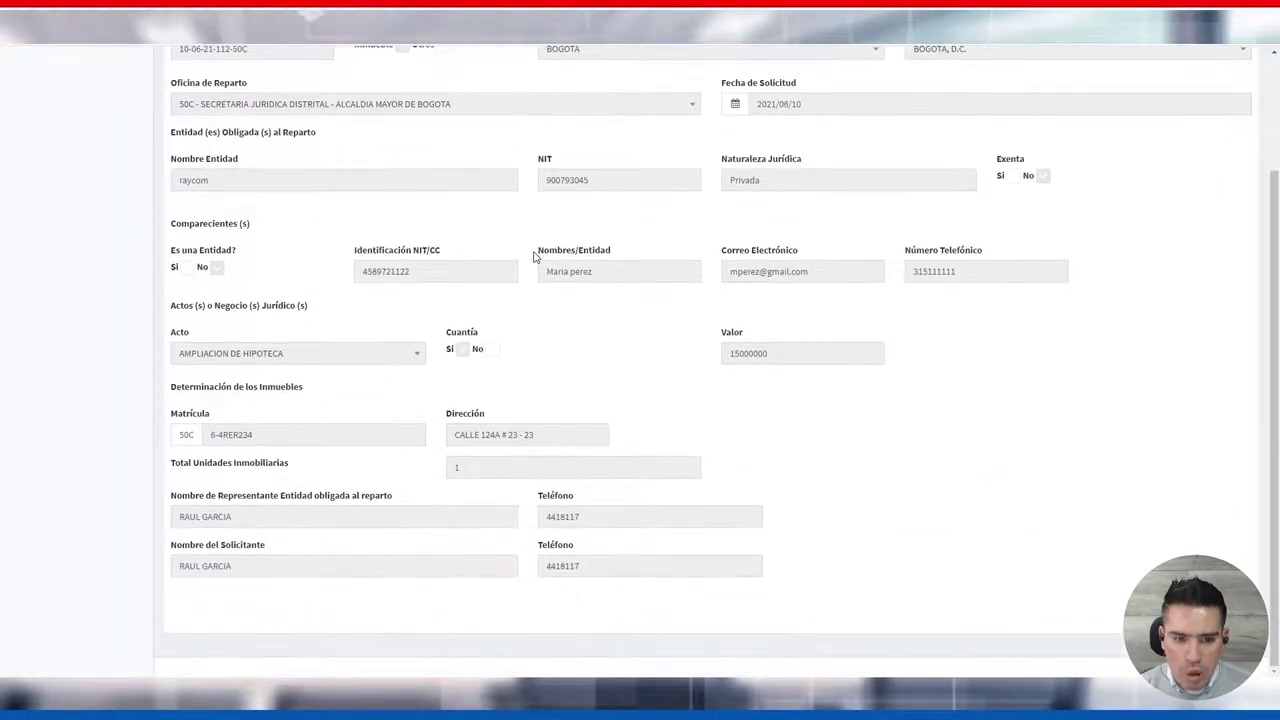
scroll(517, 306, "up", 3)
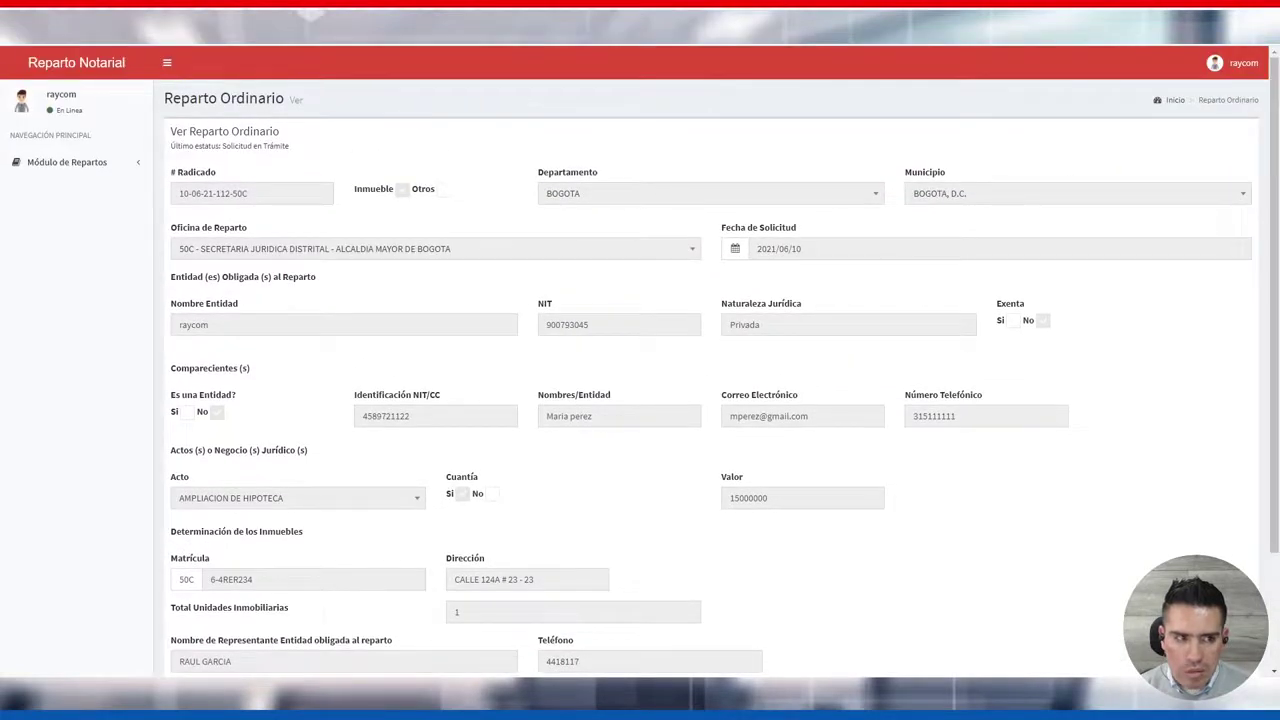
key("alt+Left")
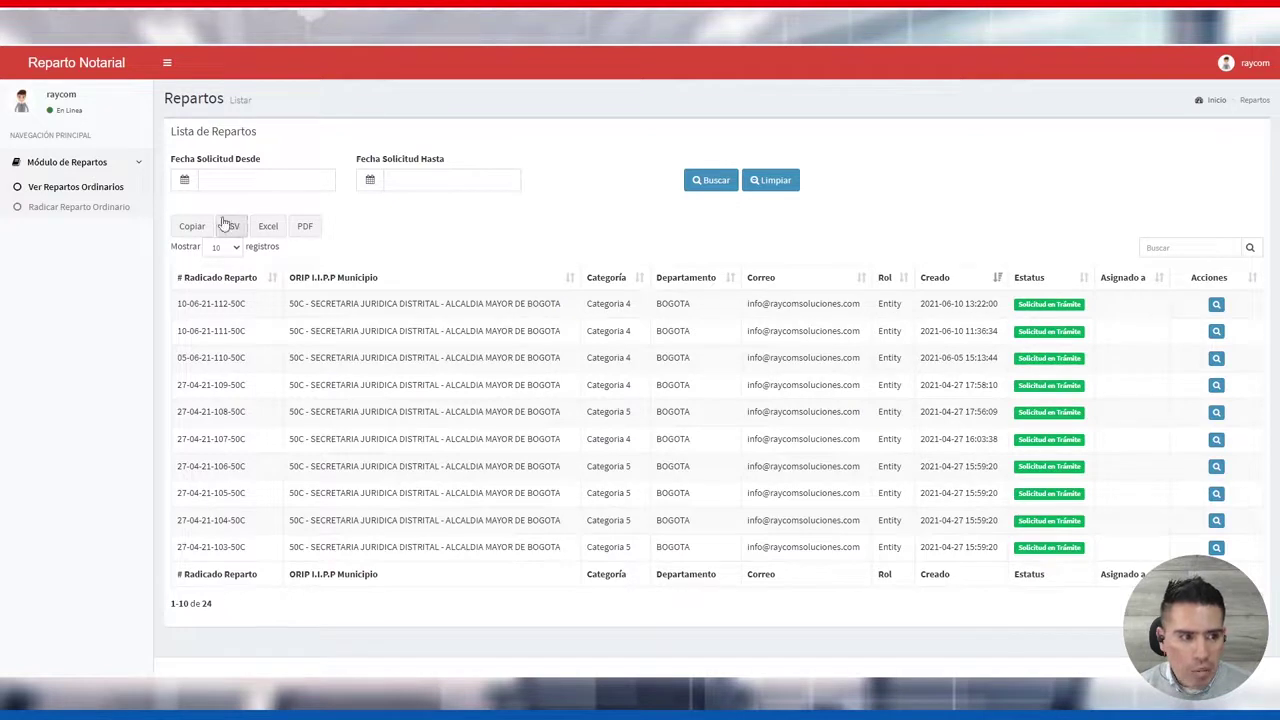
Open the Radicar Reparto Ordinario form with the side navigation collapsed
left_click(50, 210)
left_click(167, 62)
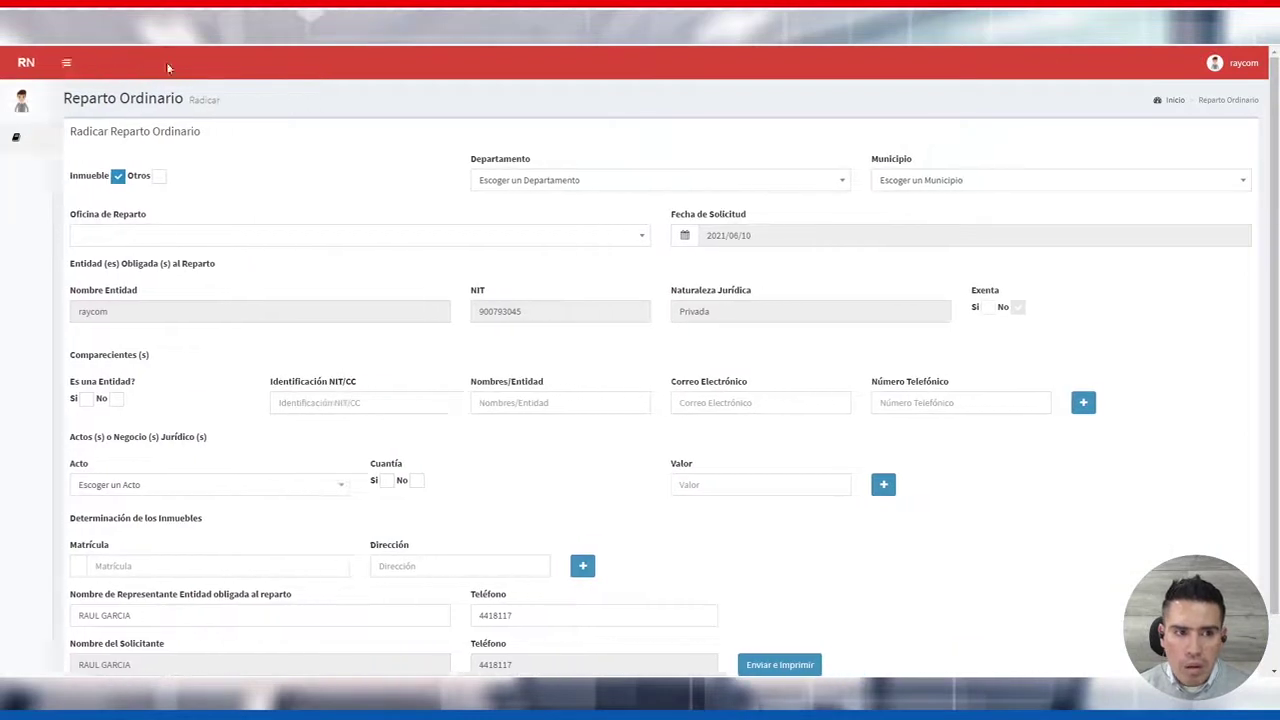
scroll(157, 203, "down", 1)
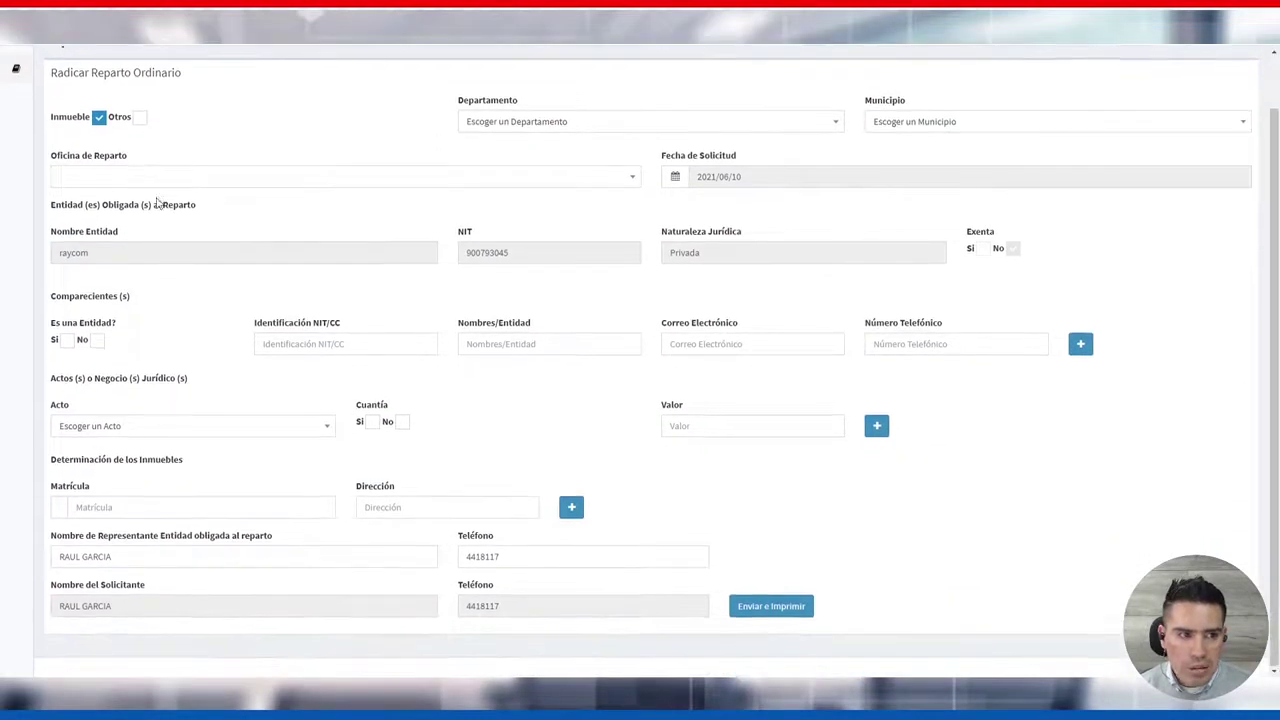
scroll(157, 203, "up", 1)
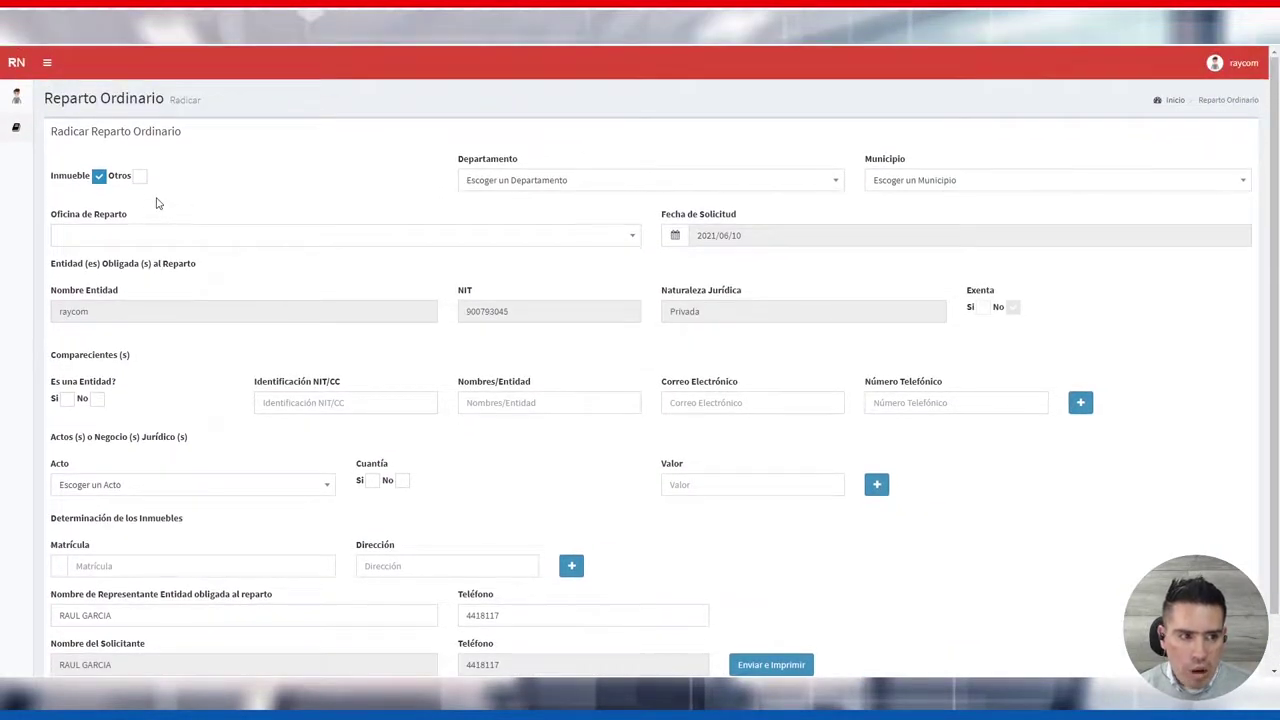
scroll(157, 203, "down", 1)
scroll(157, 203, "up", 1)
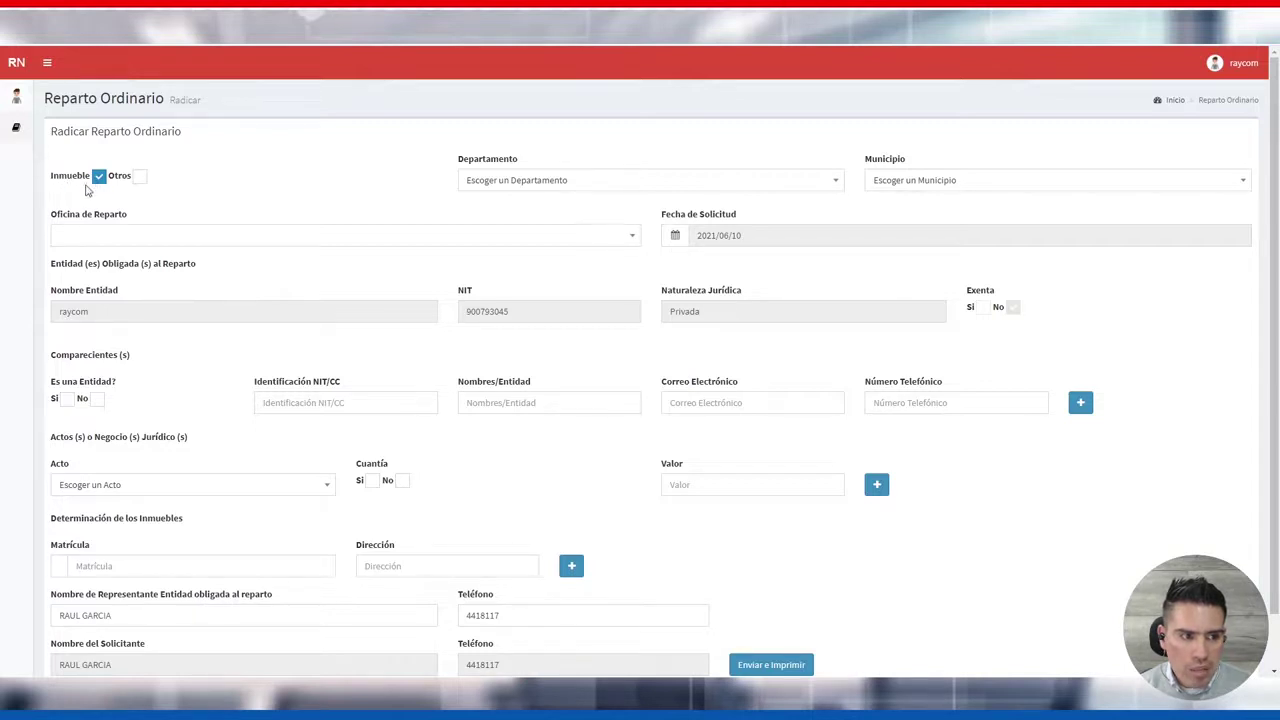
Toggle the request type between Otros and Inmueble, leaving Inmueble with its property section shown
left_click(140, 176)
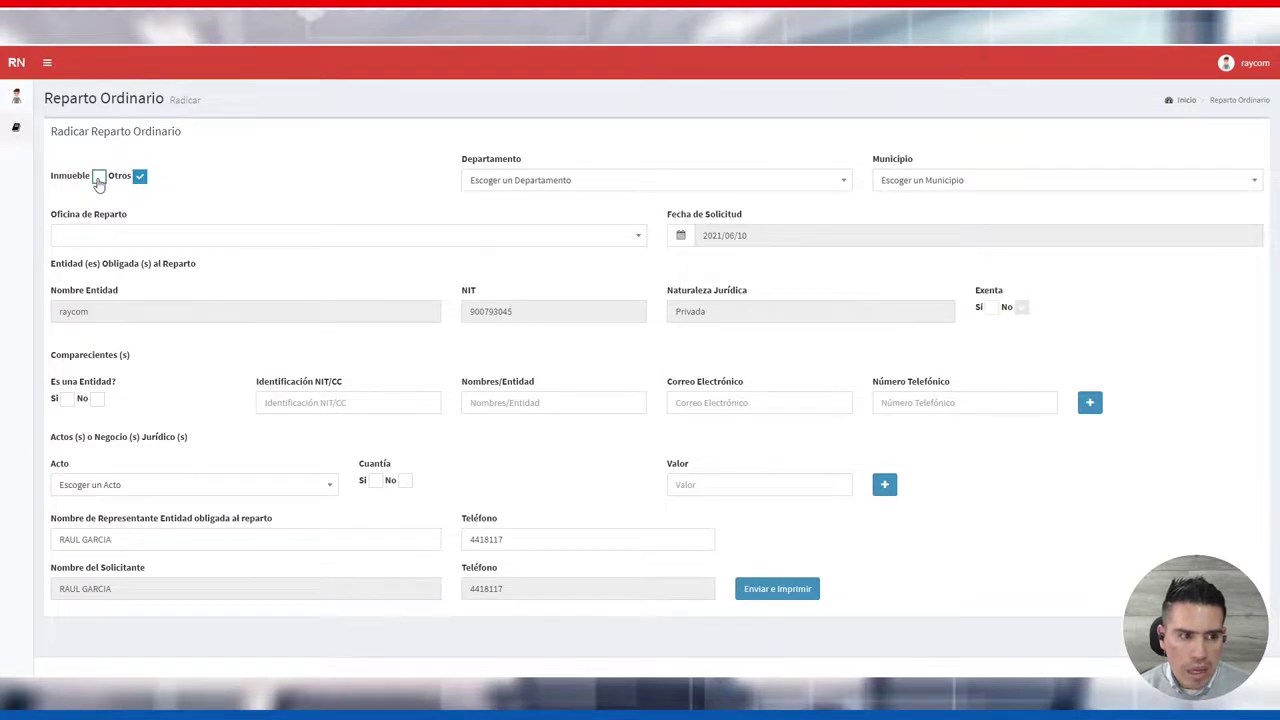
left_click(99, 178)
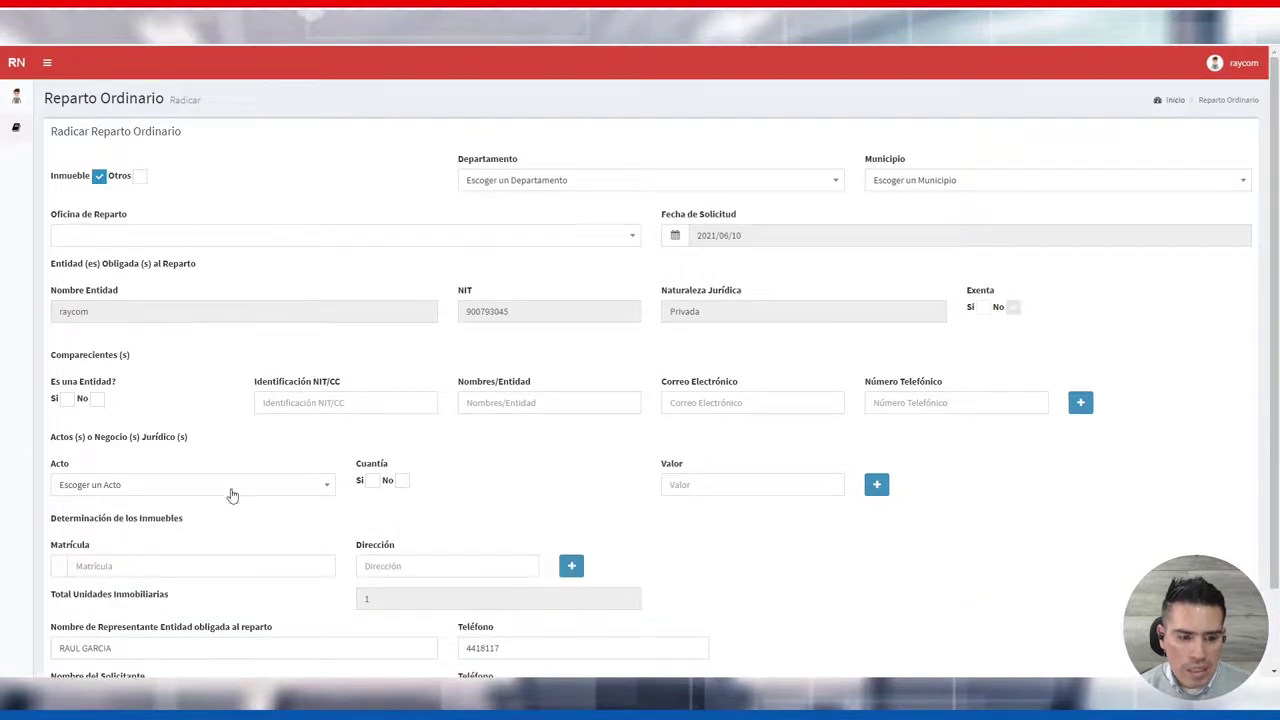
scroll(275, 400, "down", 2)
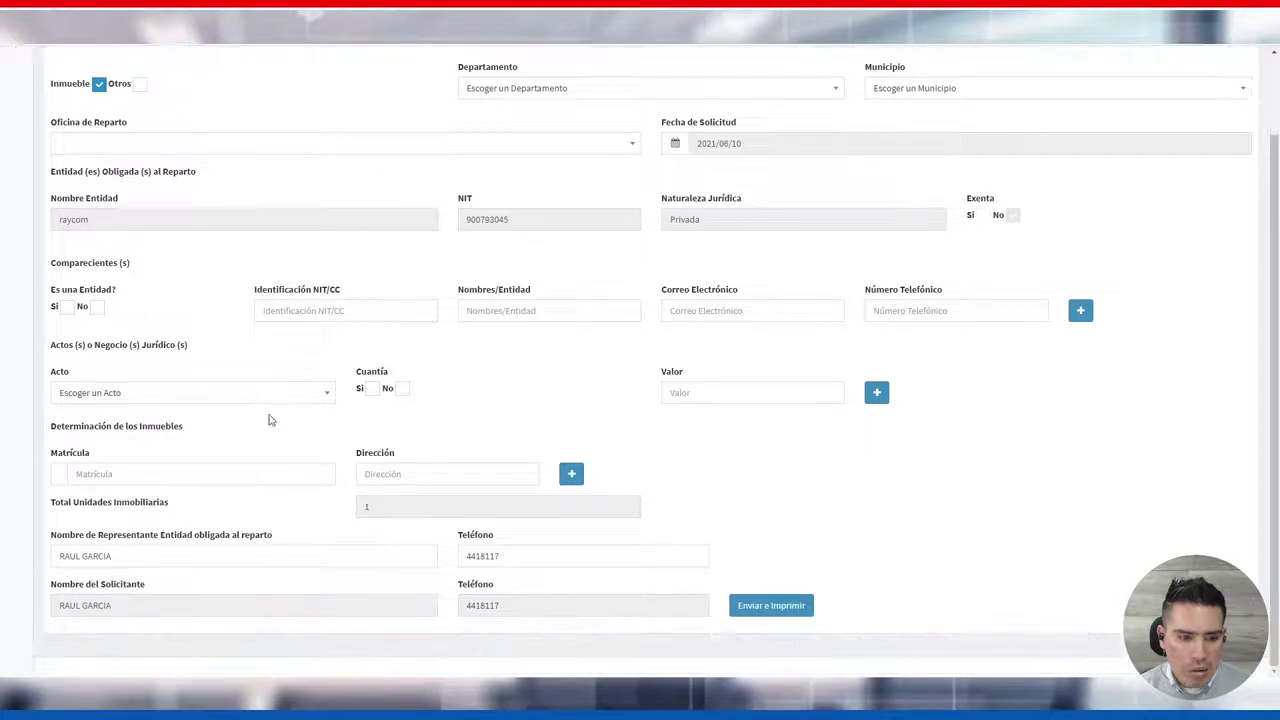
scroll(268, 420, "up", 2)
left_click(140, 177)
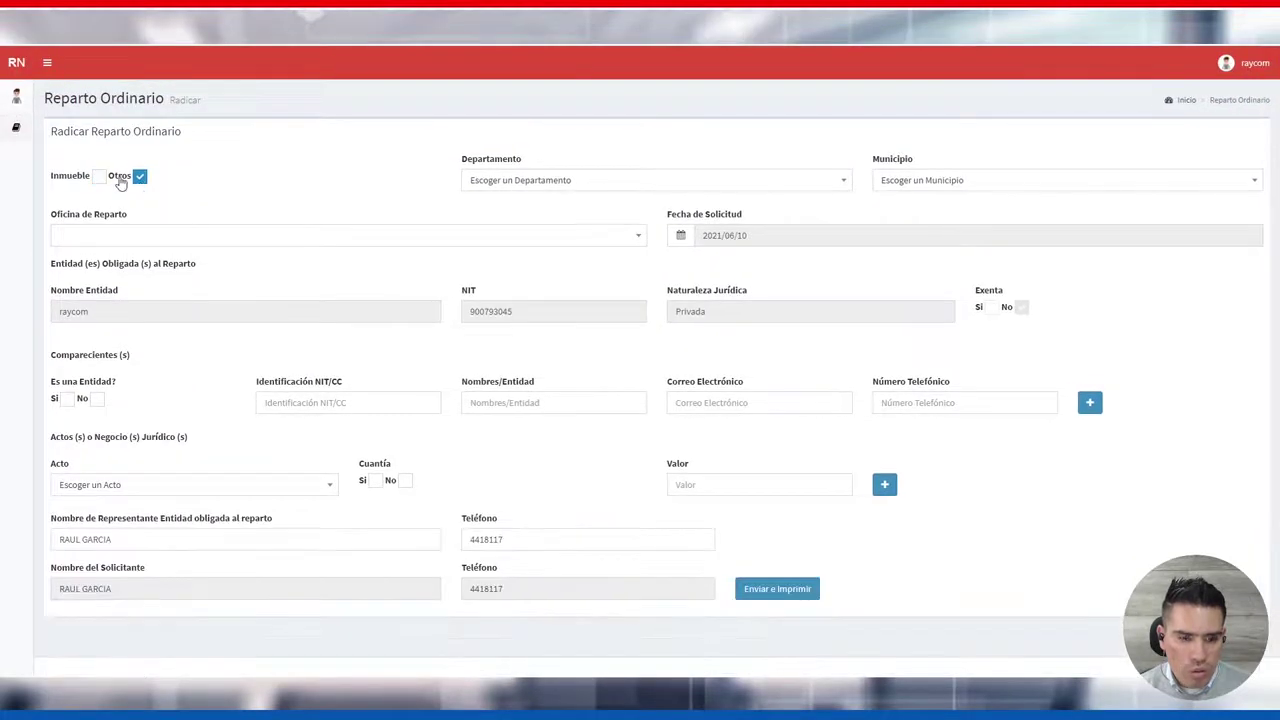
left_click(99, 177)
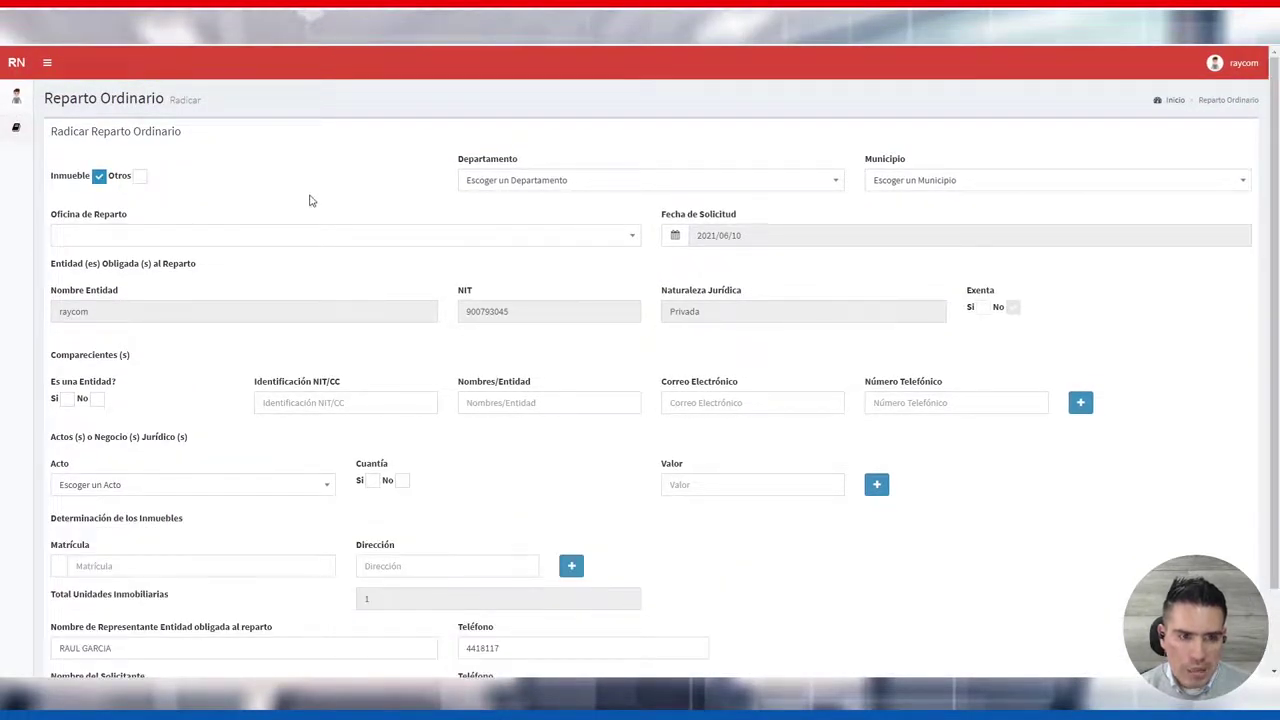
scroll(310, 201, "down", 1)
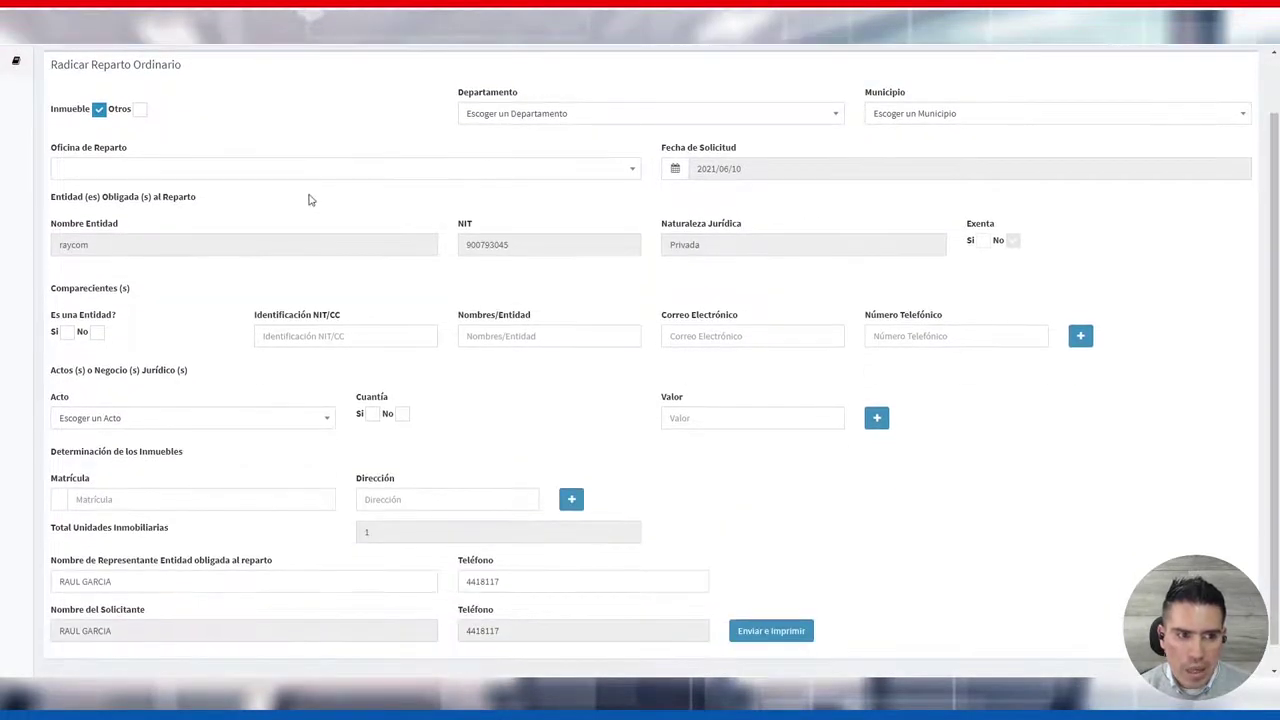
left_click(541, 117)
left_click(514, 270)
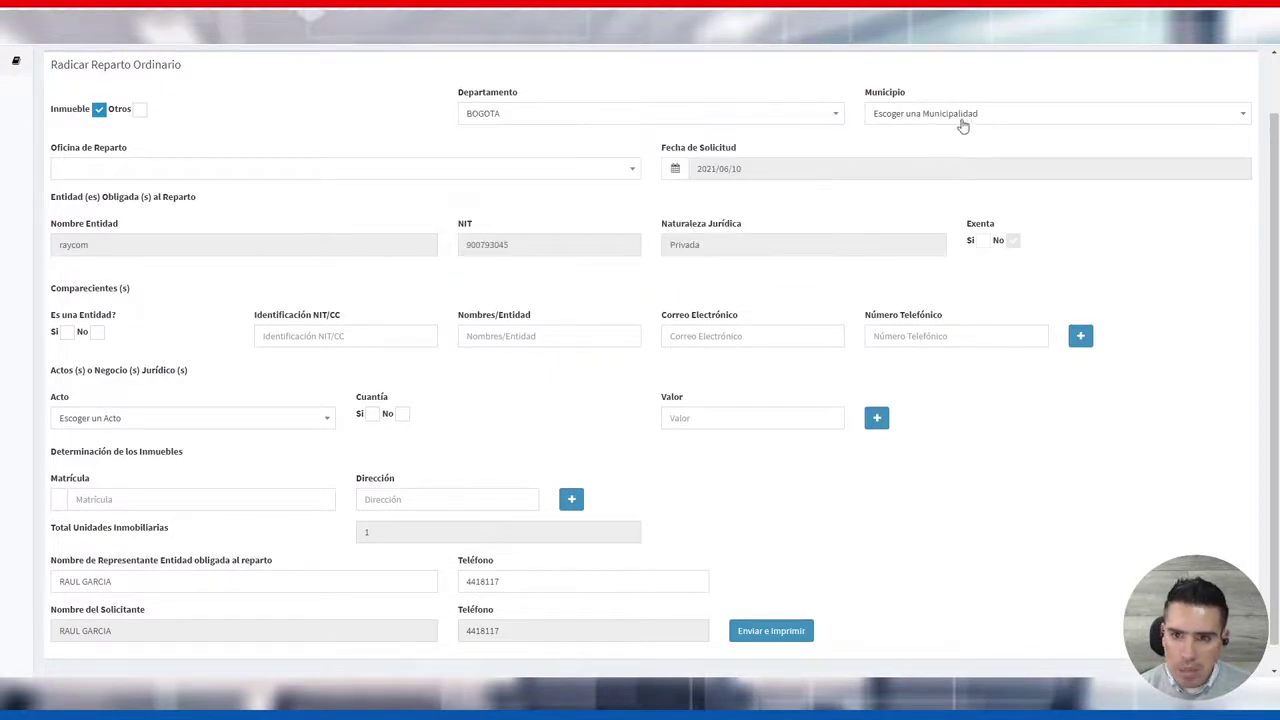
left_click(963, 118)
left_click(928, 186)
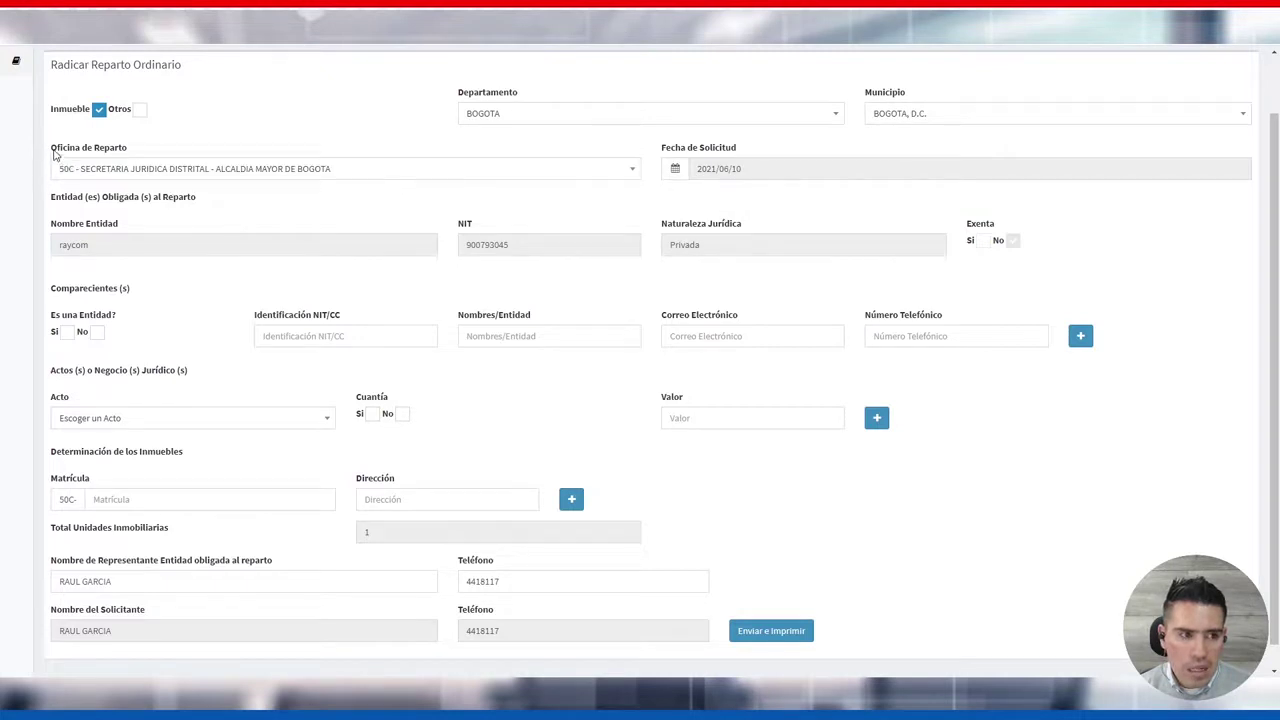
left_click_drag(54, 155, 138, 152)
left_click(205, 148)
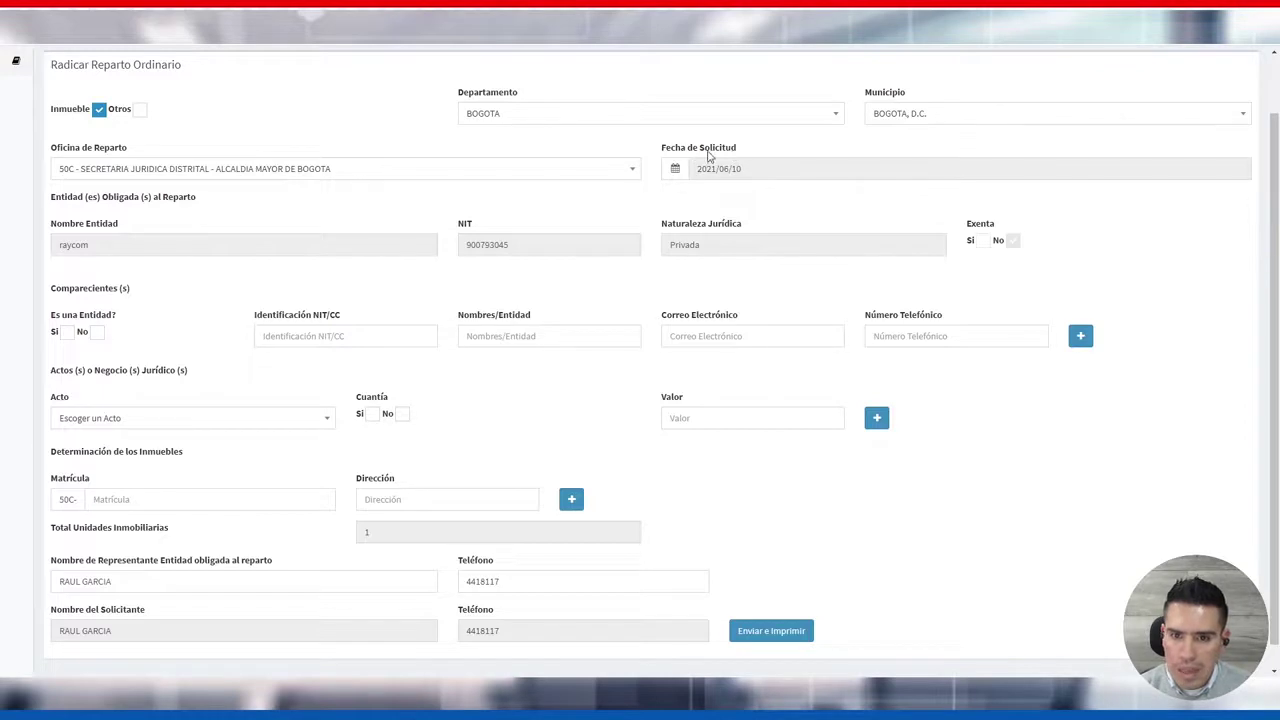
left_click_drag(768, 167, 692, 168)
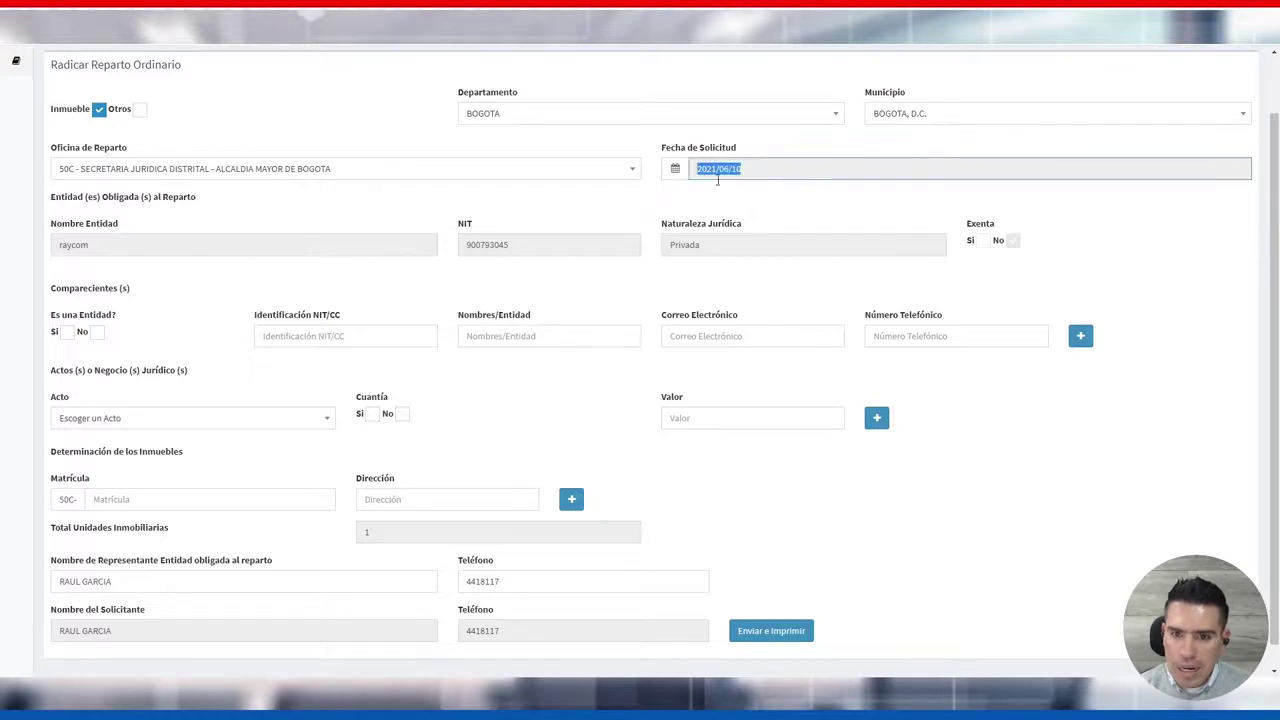
left_click(821, 201)
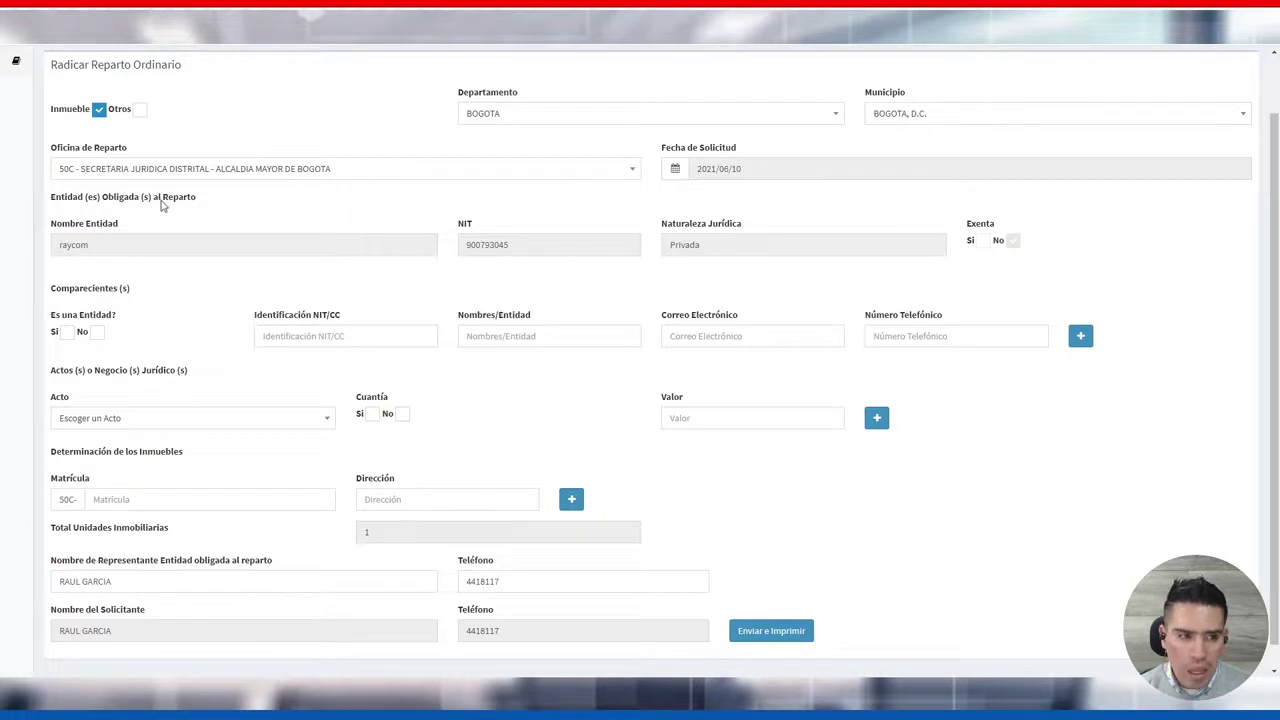
scroll(162, 204, "down", 1)
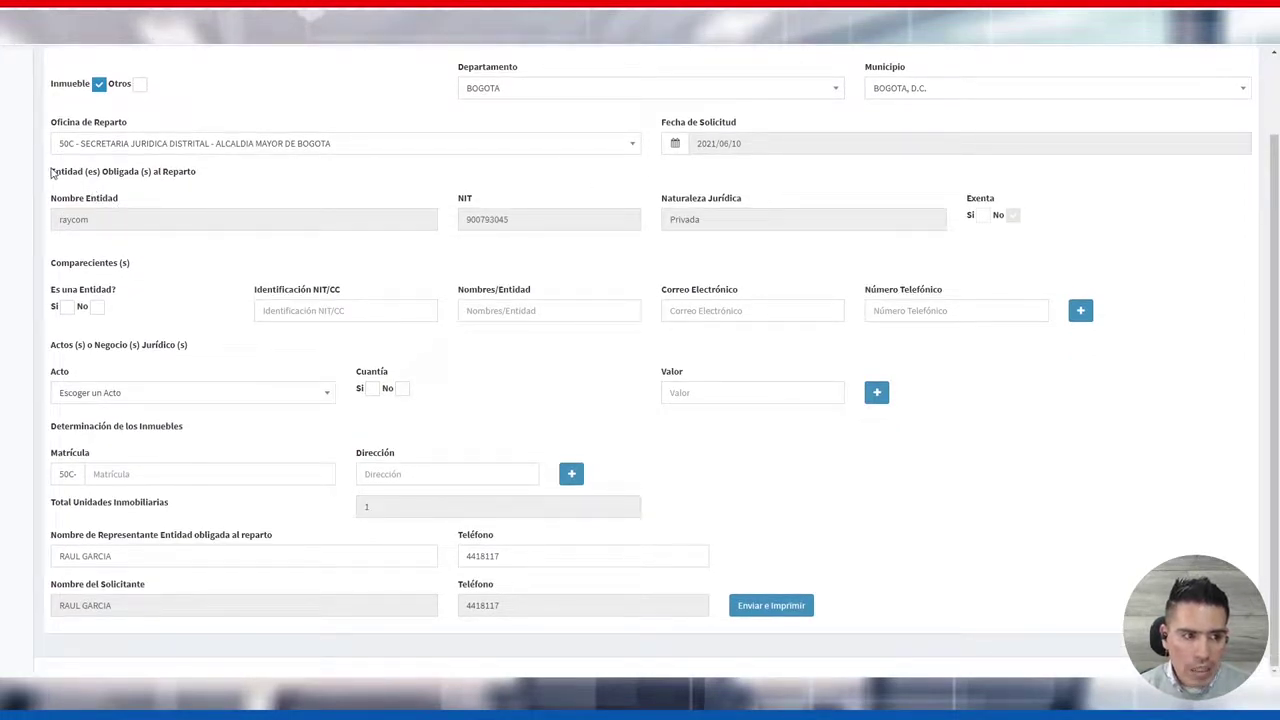
Review the obligated entity section's prefilled entity name and NIT
triple_click(106, 171)
left_click(230, 173)
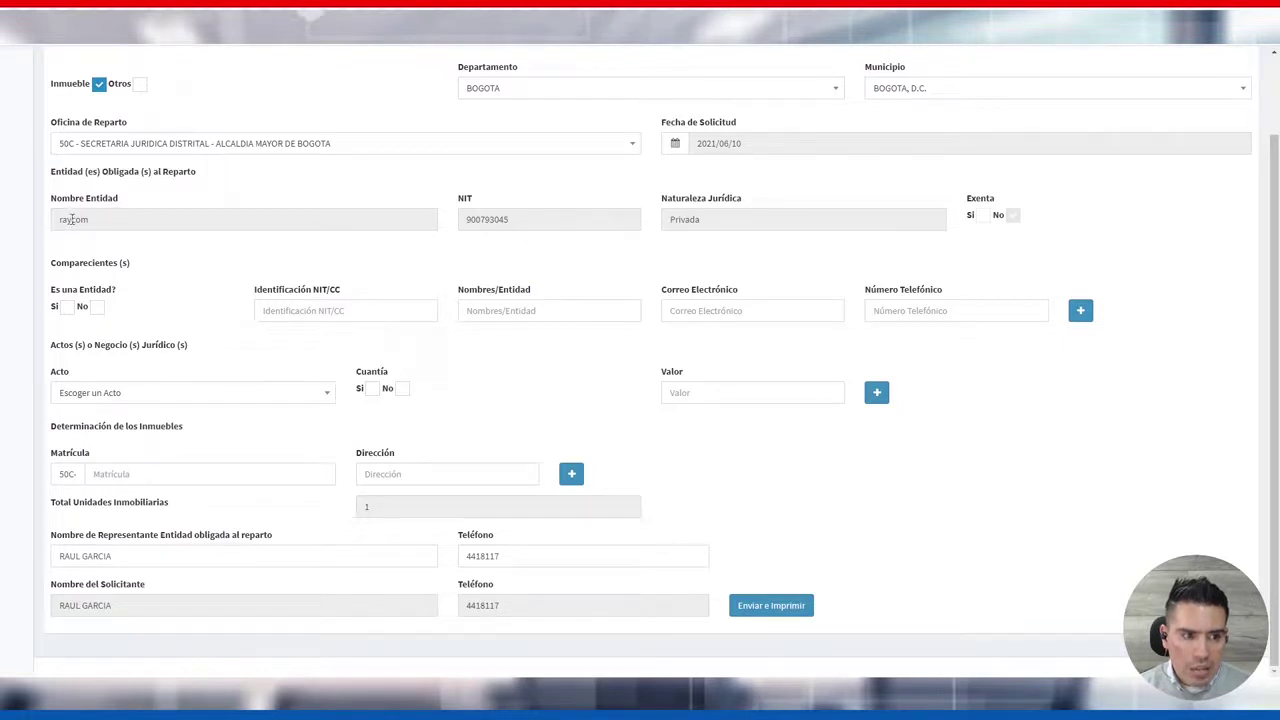
left_click_drag(60, 218, 49, 207)
left_click(163, 225)
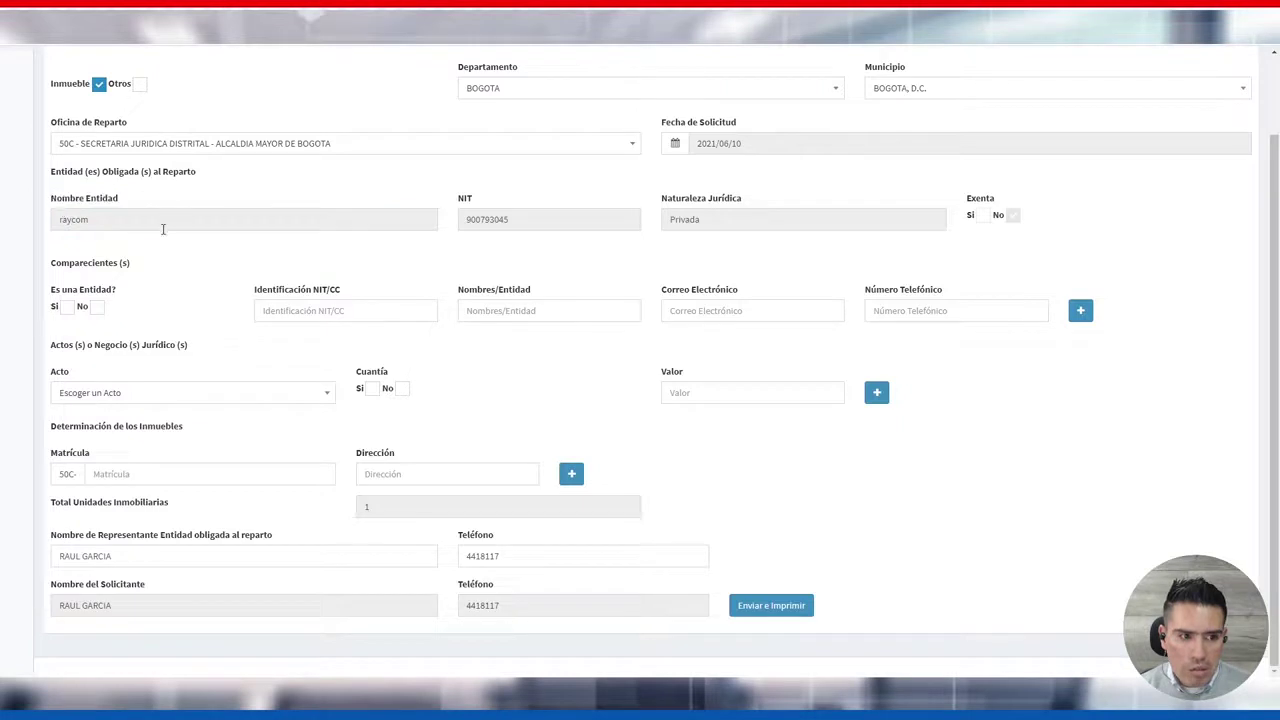
left_click_drag(572, 221, 459, 232)
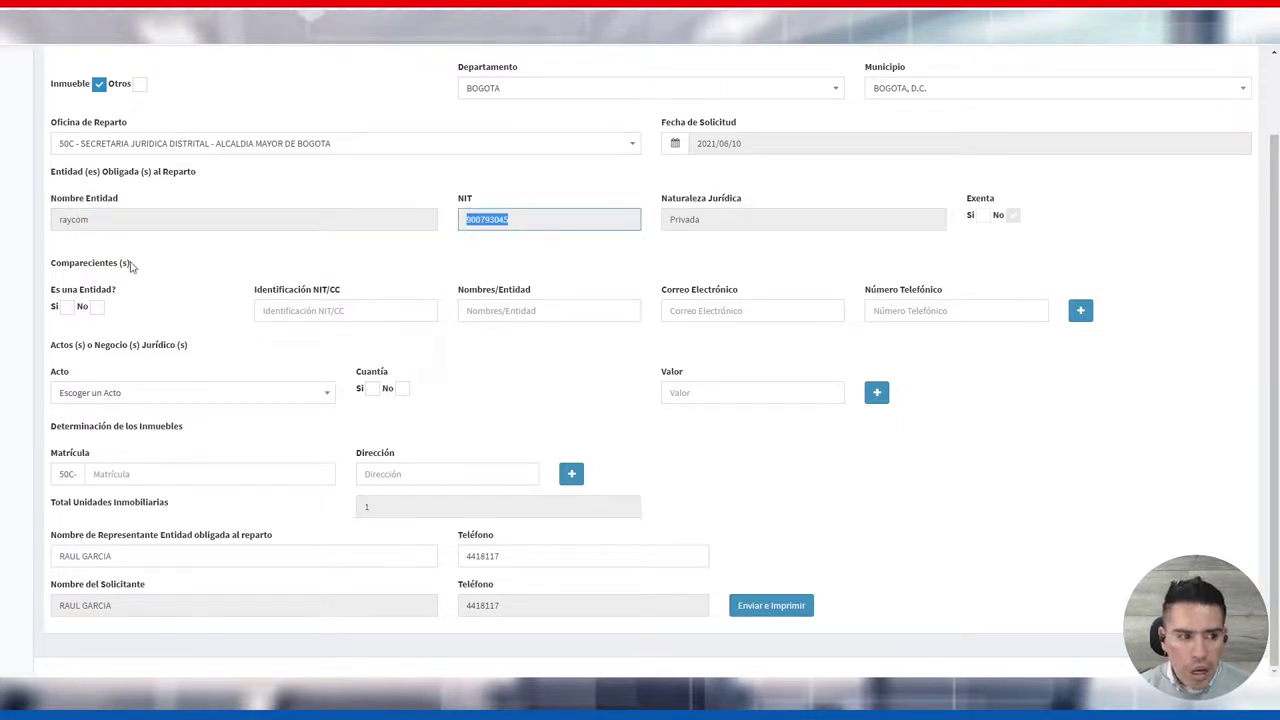
Set 'Es una Entidad?' to Sí for the compareciente
left_click_drag(55, 263, 151, 266)
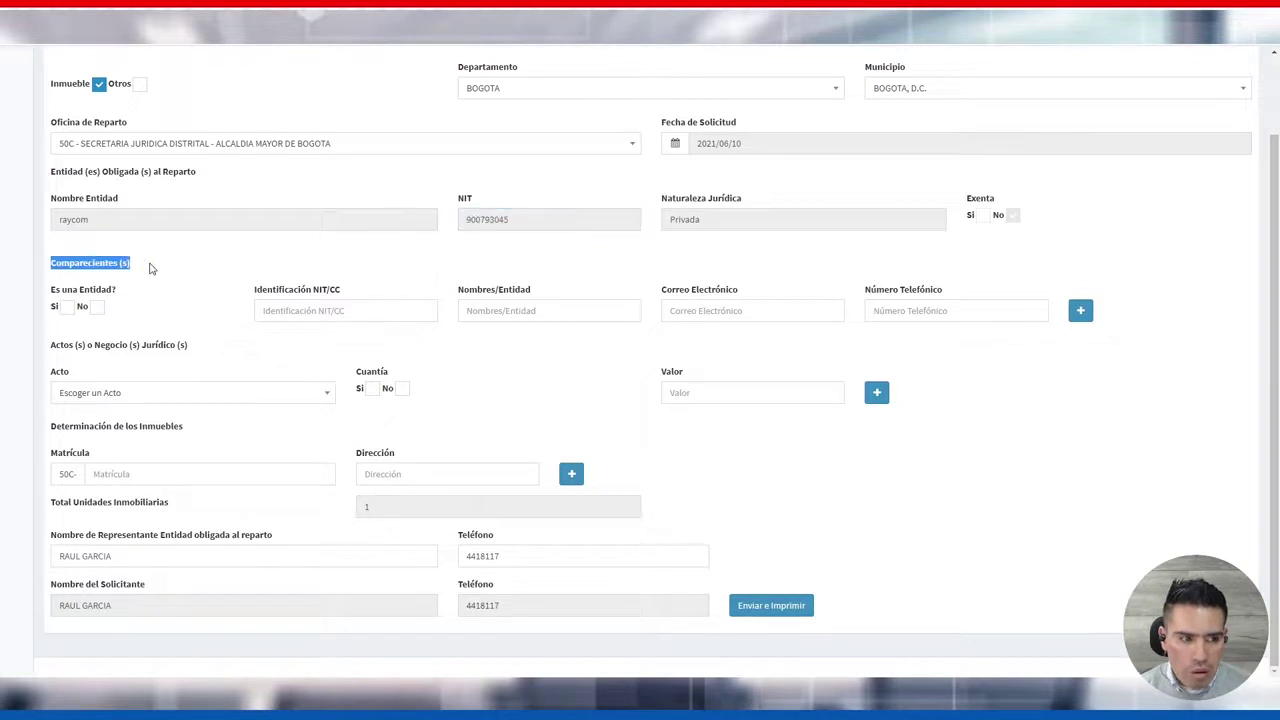
left_click(133, 296)
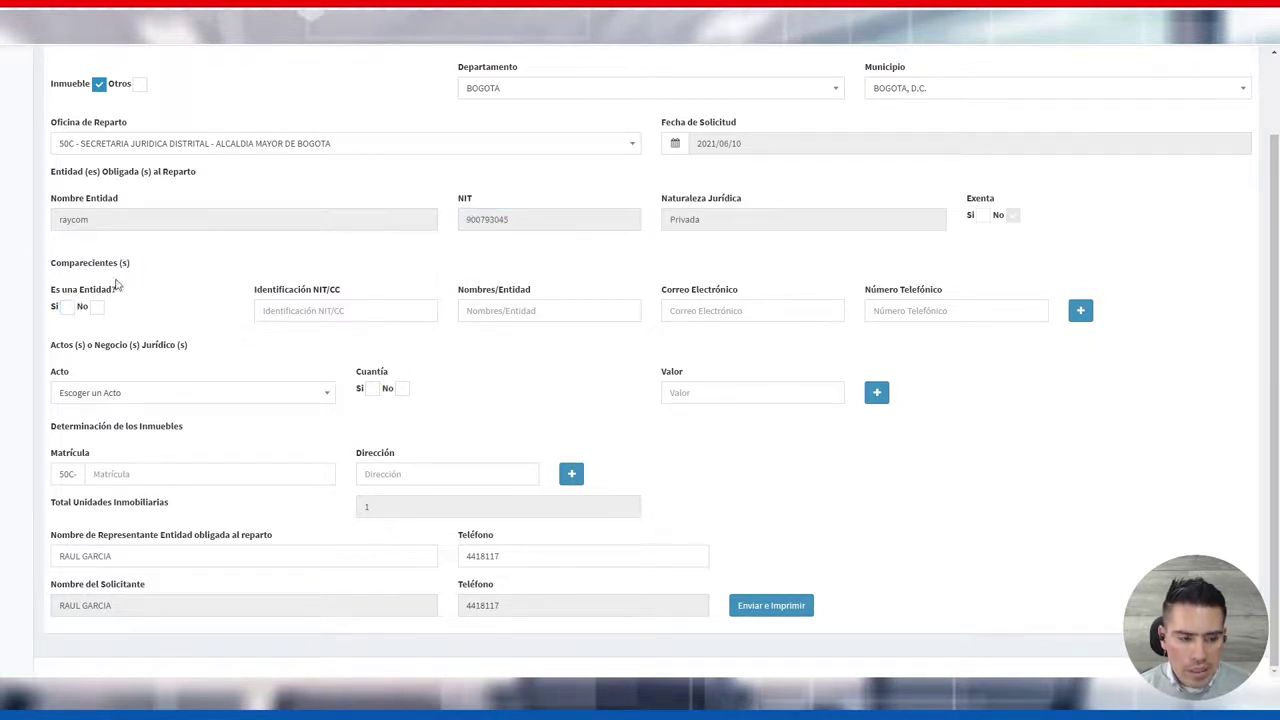
left_click(66, 307)
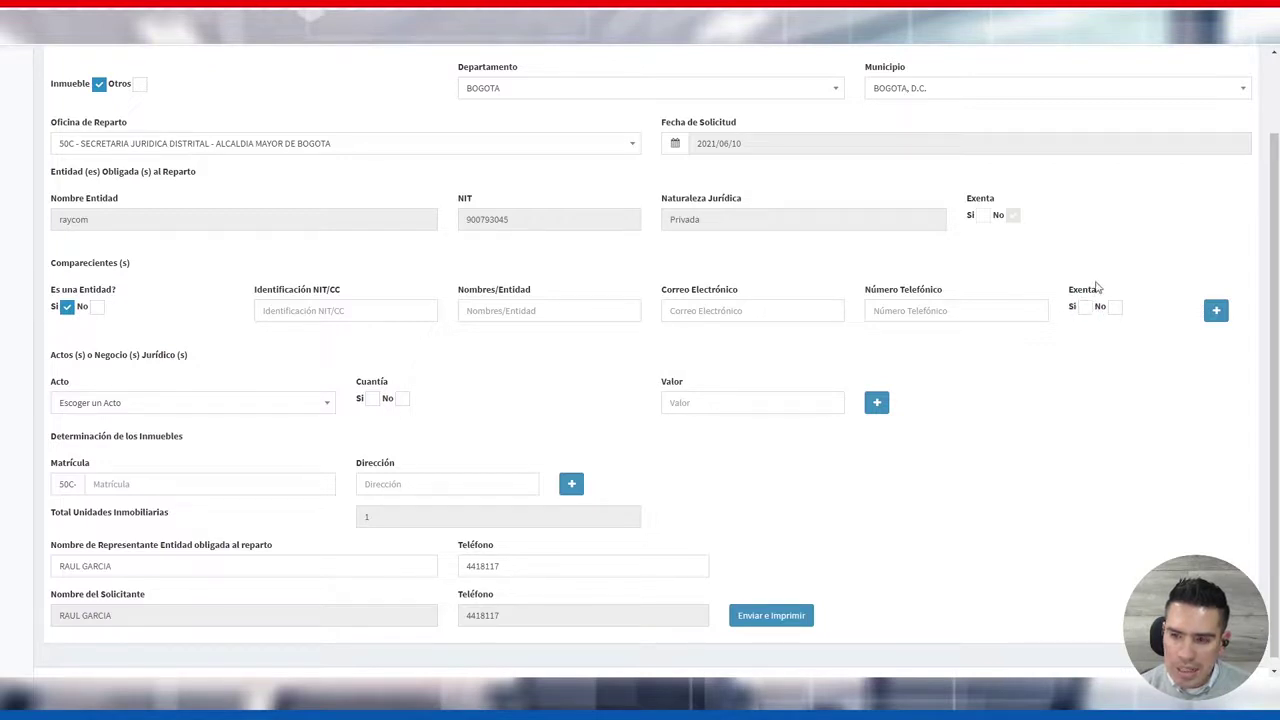
Set 'Es una Entidad?' to No and enter the compareciente's ID number, full name, e-mail and phone
left_click(97, 307)
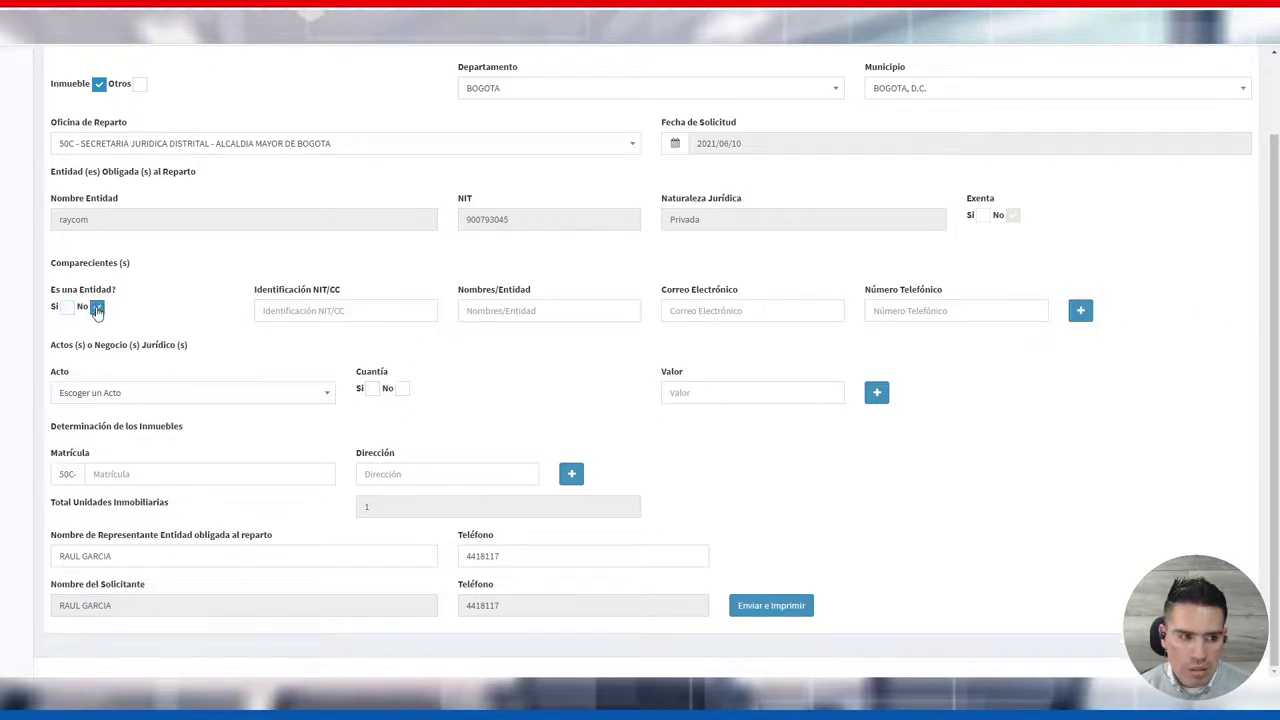
left_click(295, 310)
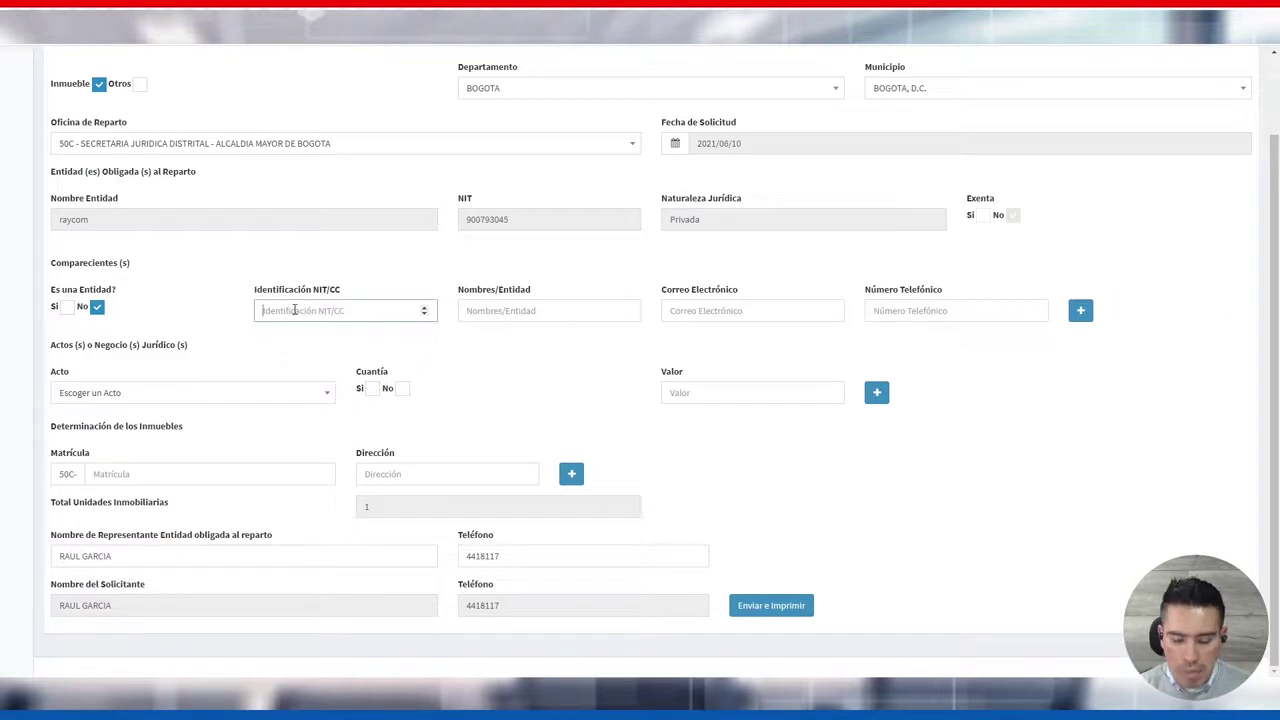
type("80")
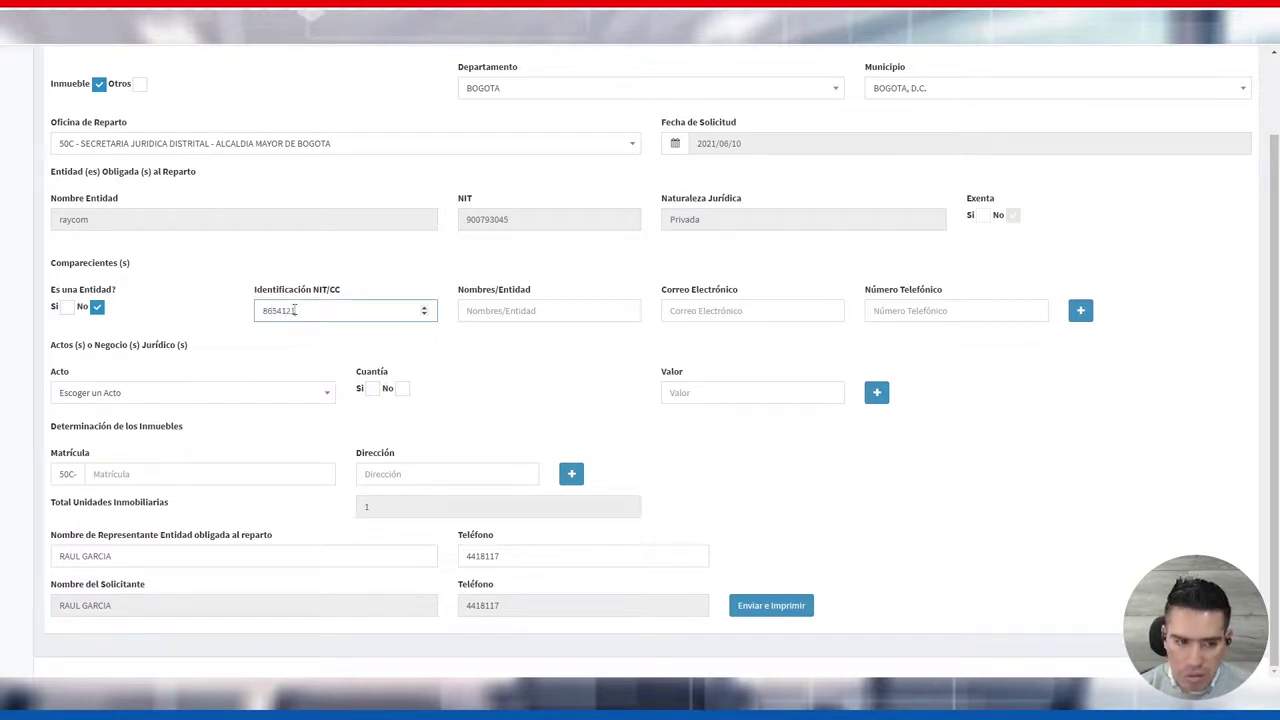
left_click(515, 310)
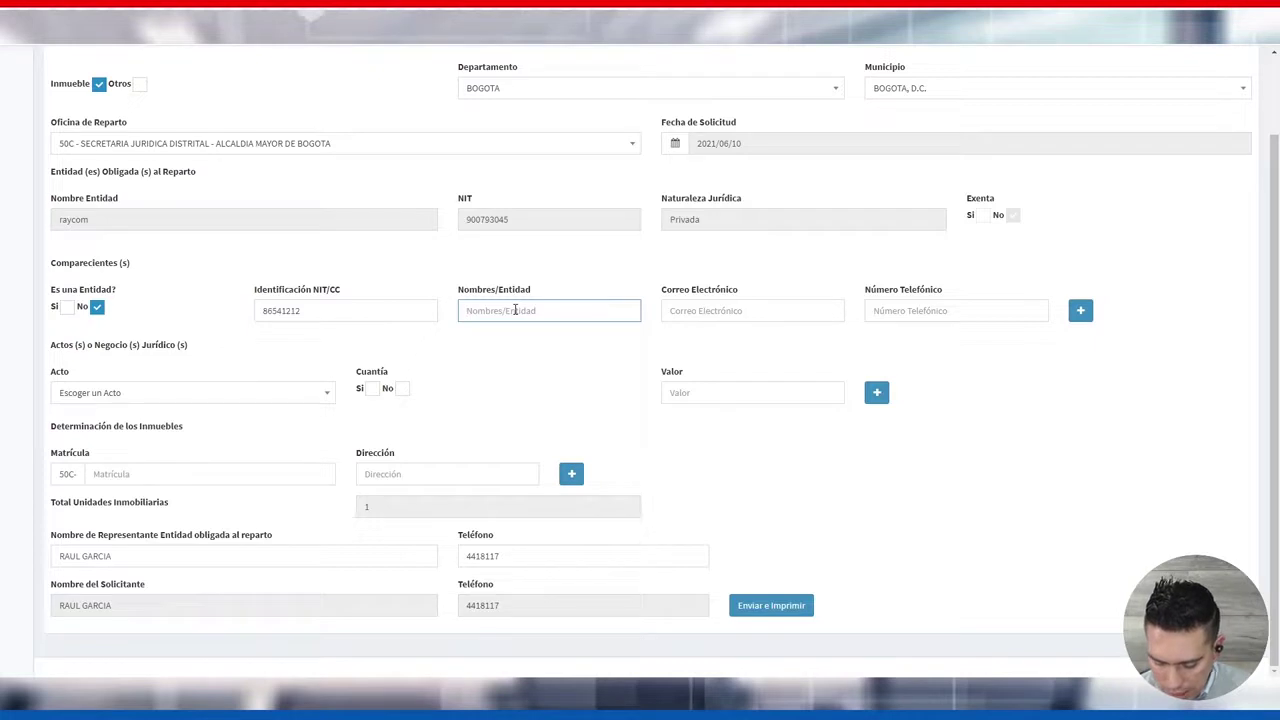
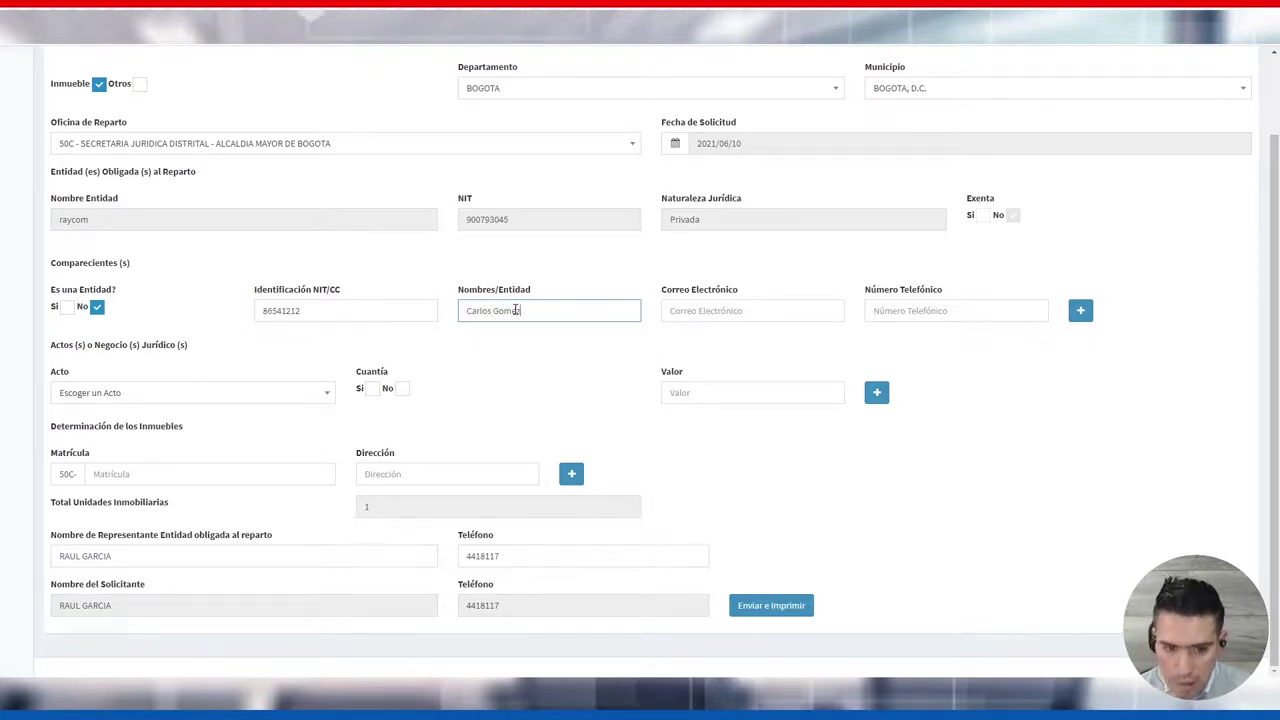
left_click(720, 312)
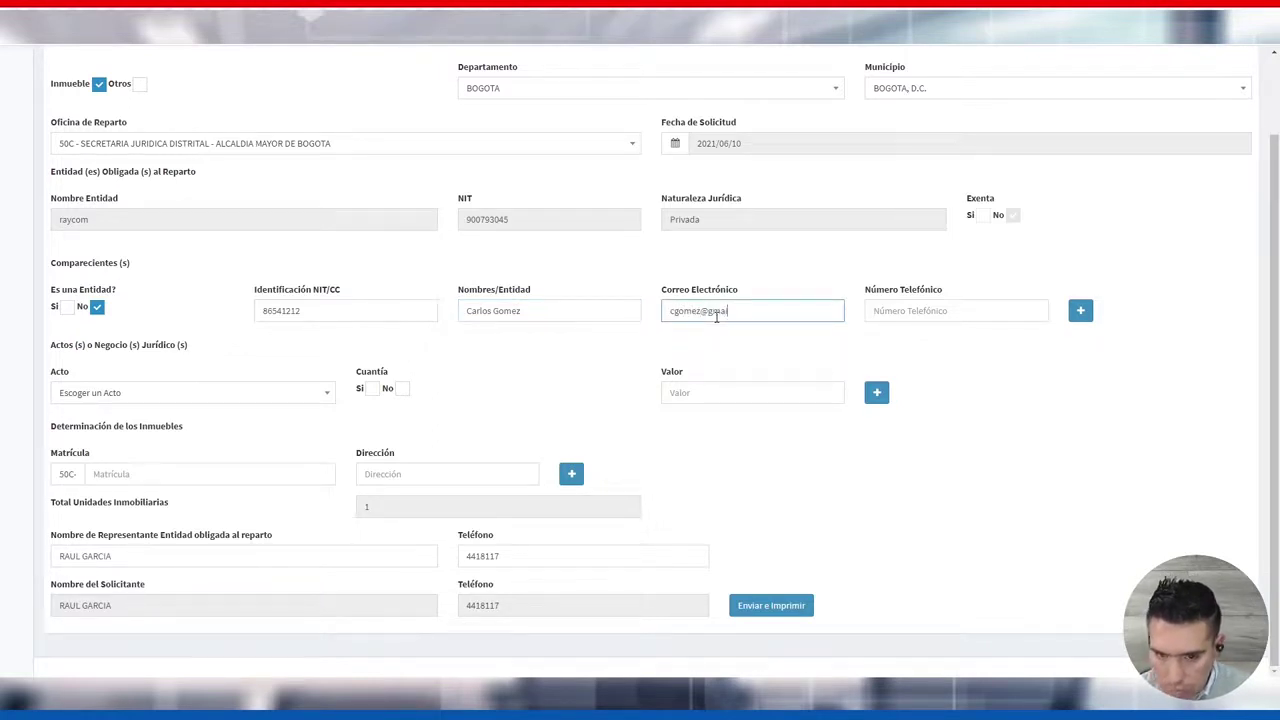
left_click(875, 310)
type("315111111")
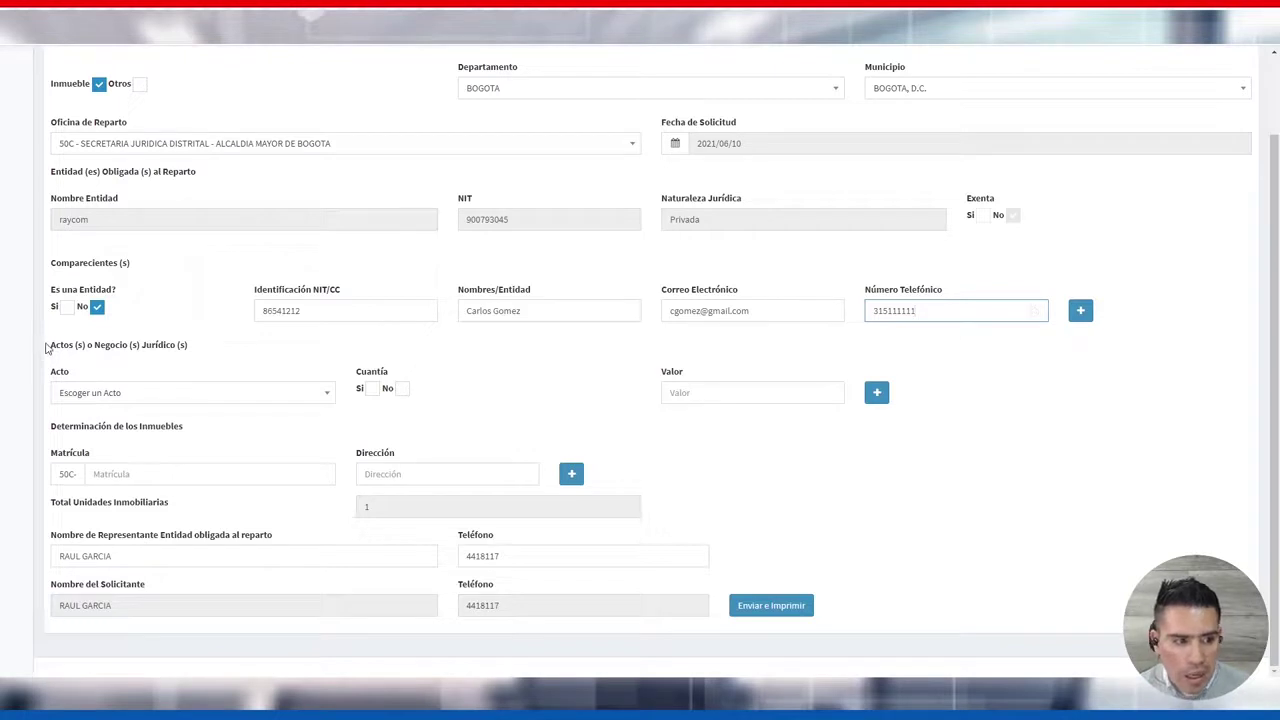
left_click_drag(46, 347, 200, 349)
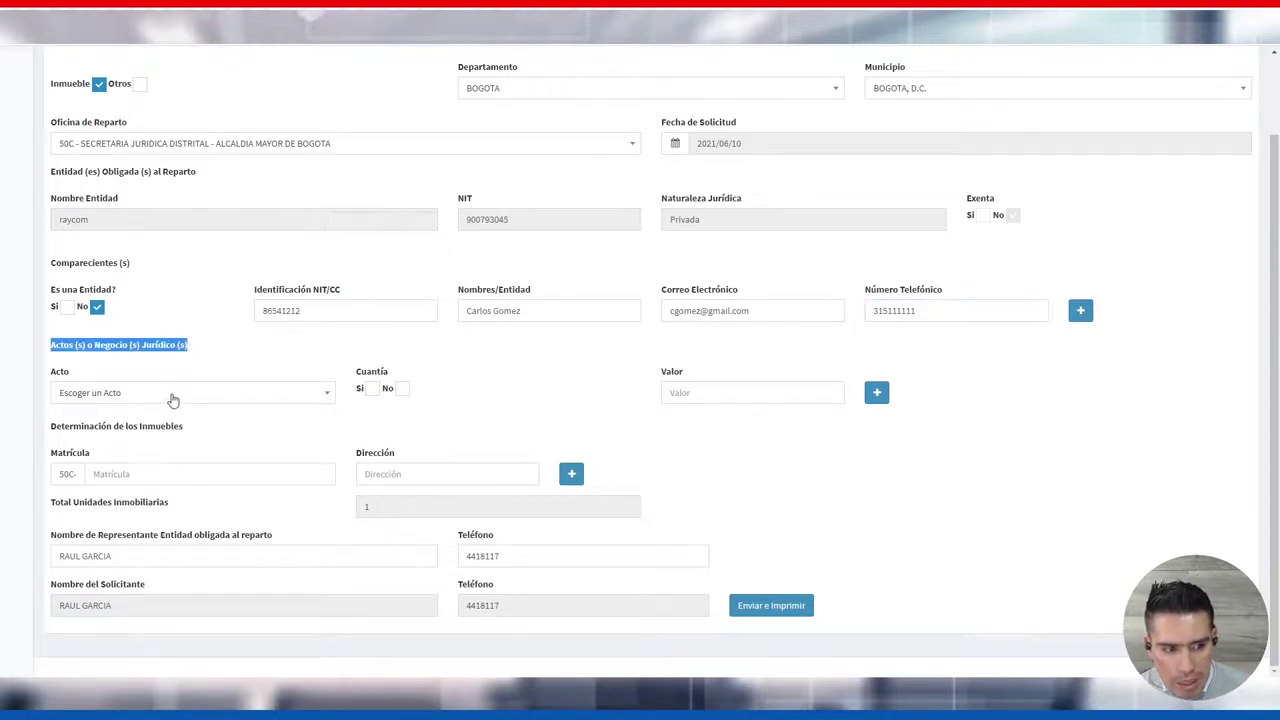
Choose AMPLIACION DE HIPOTECA as the legal act and enter a value of 15000000
left_click(172, 399)
scroll(277, 489, "down", 1)
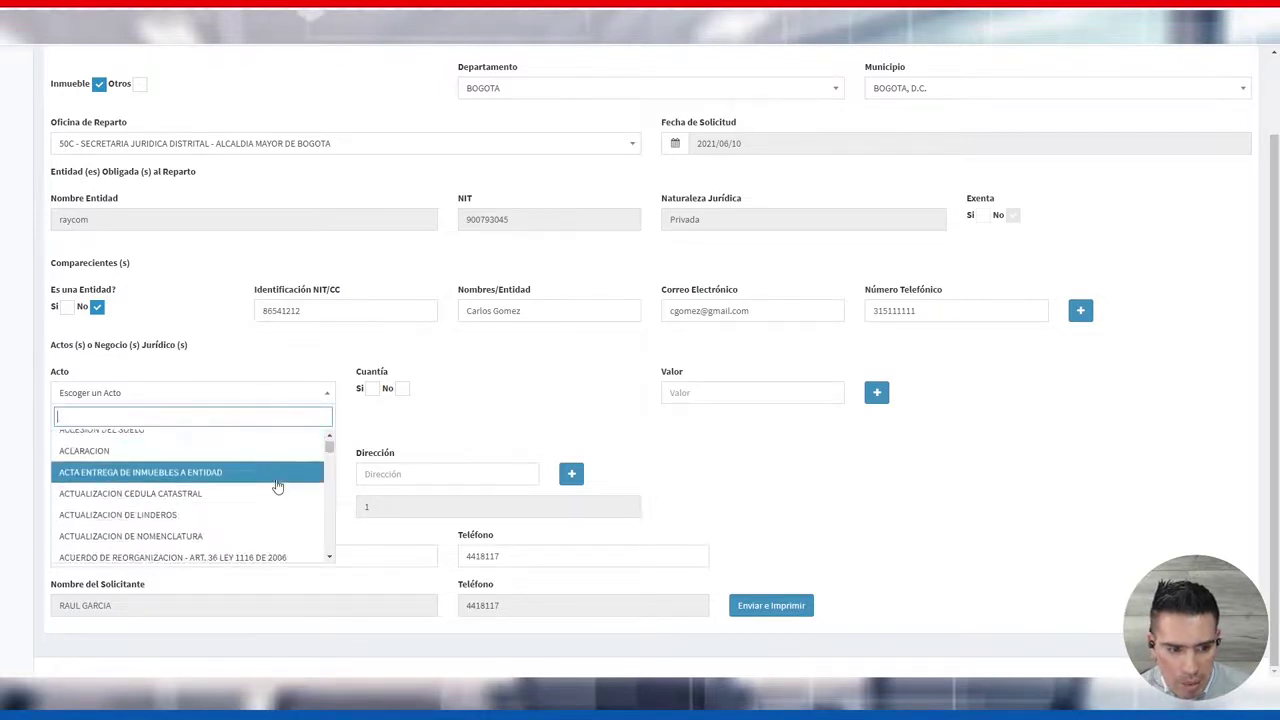
scroll(277, 486, "up", 1)
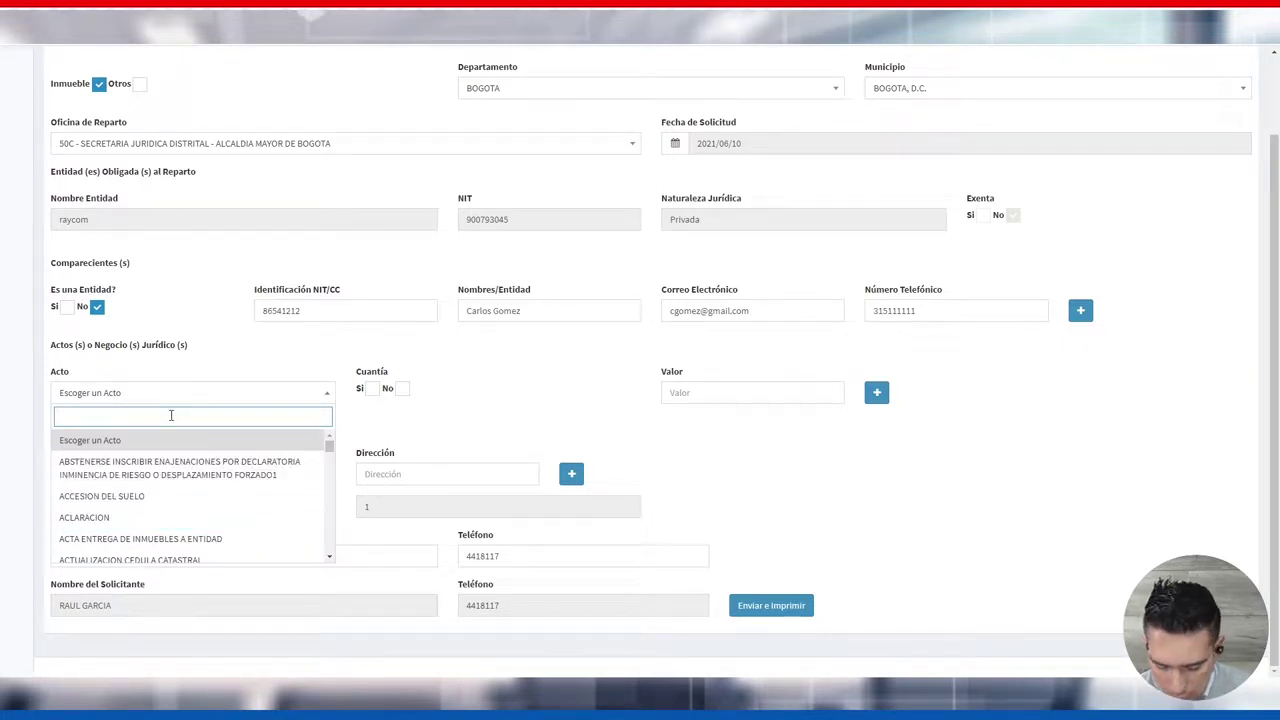
type("hipo")
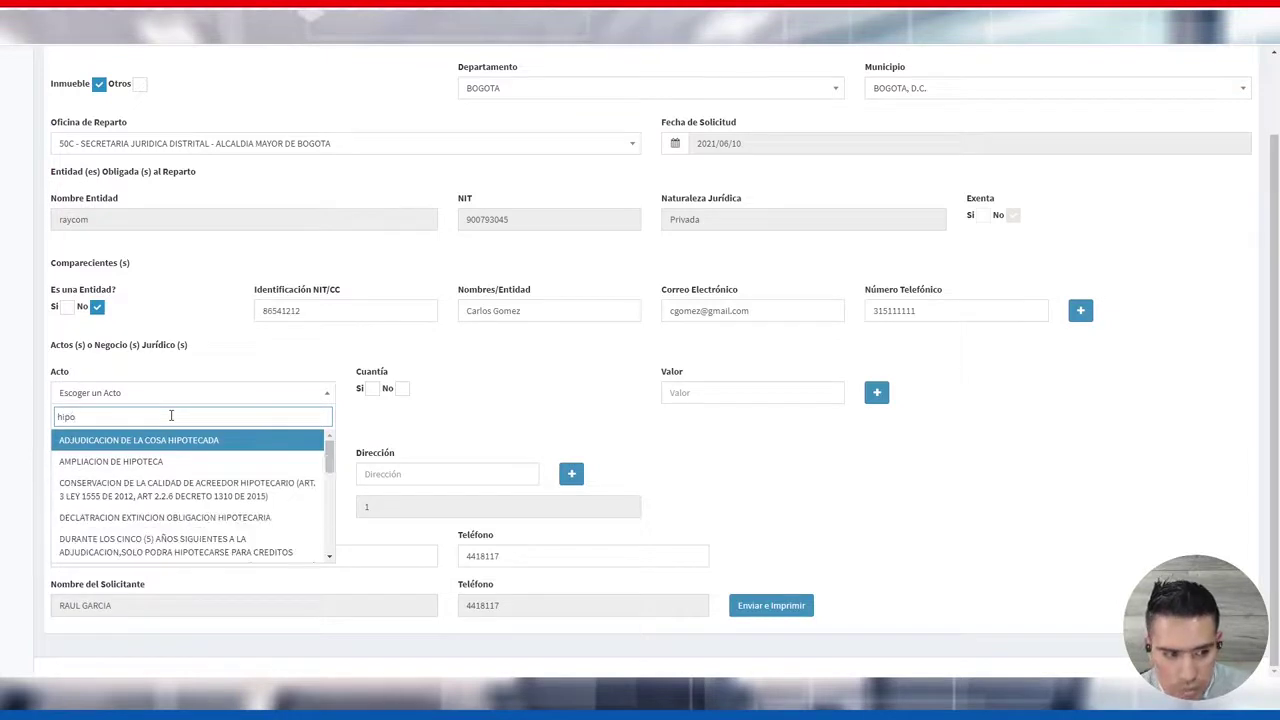
left_click(145, 463)
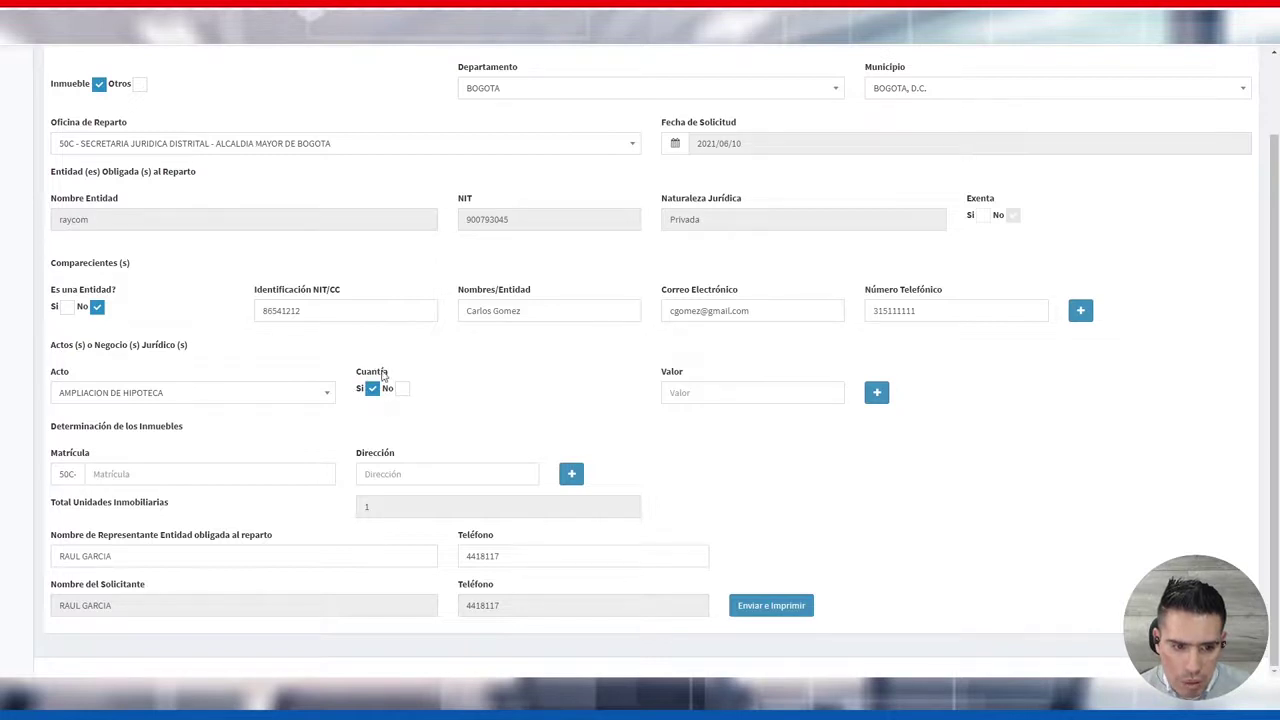
left_click(697, 391)
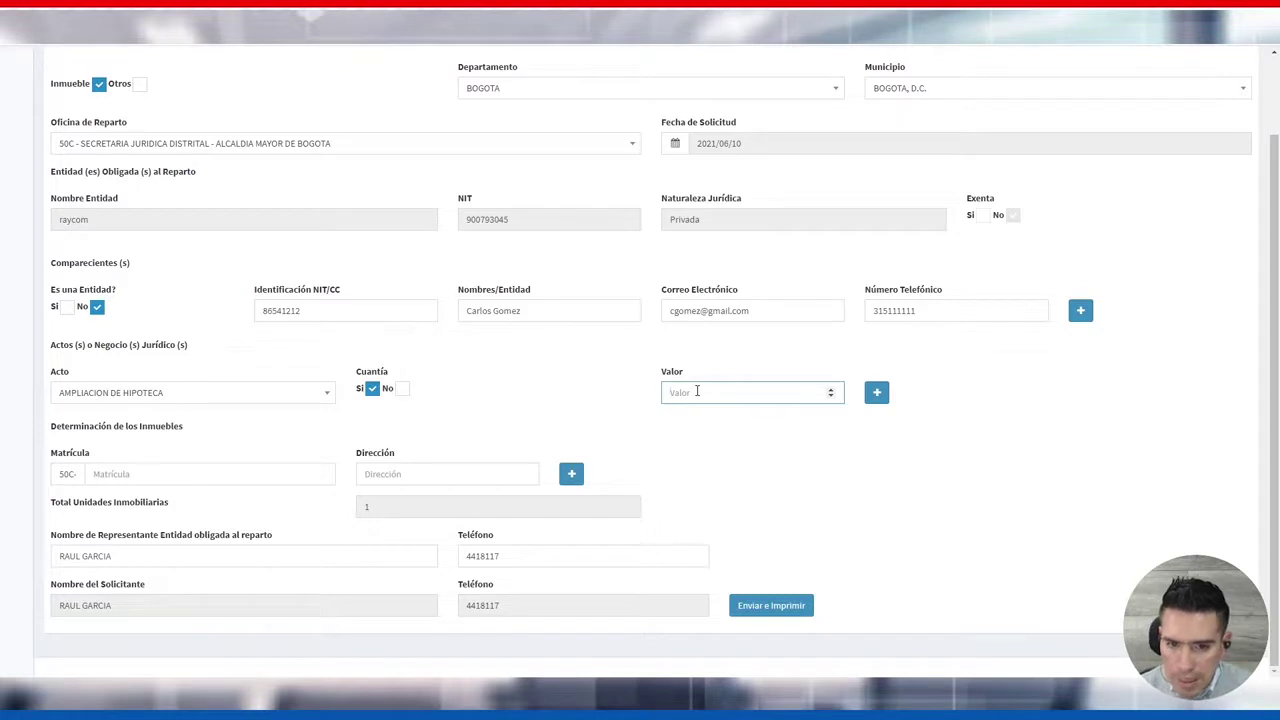
type("15000000")
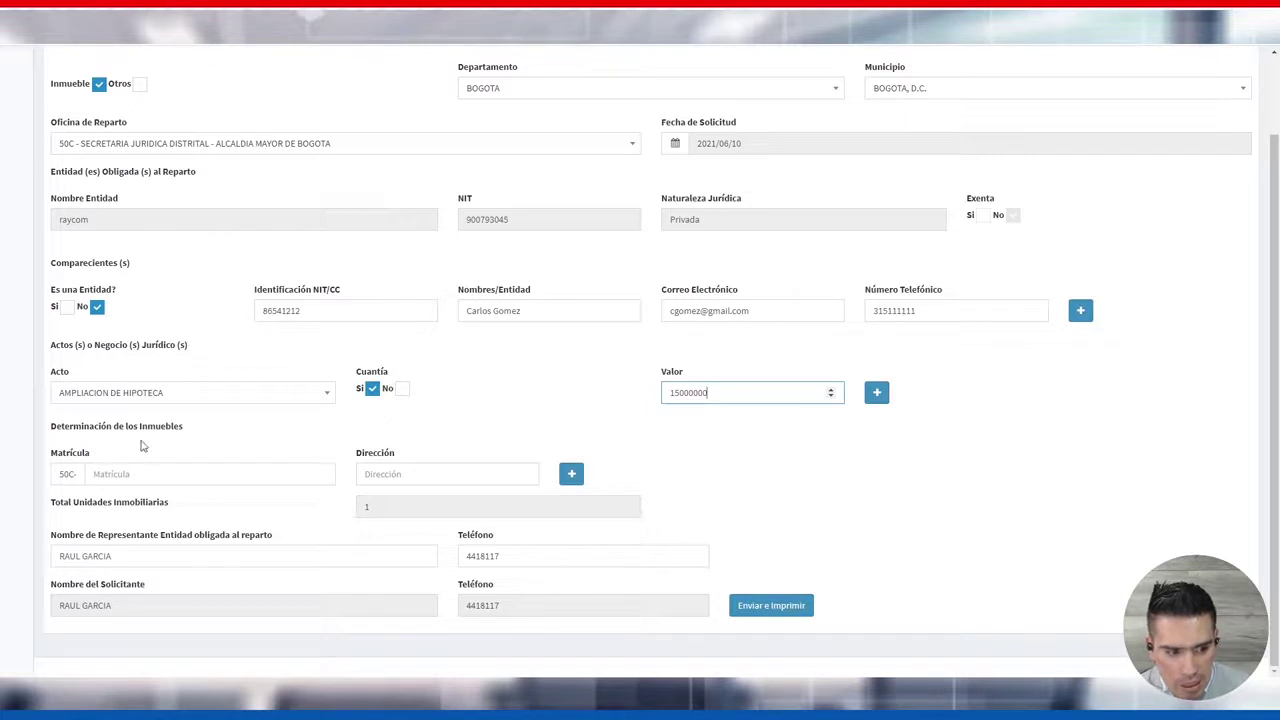
Fill in property registration number 4RER234 and the property's address
left_click(116, 474)
left_click(128, 498)
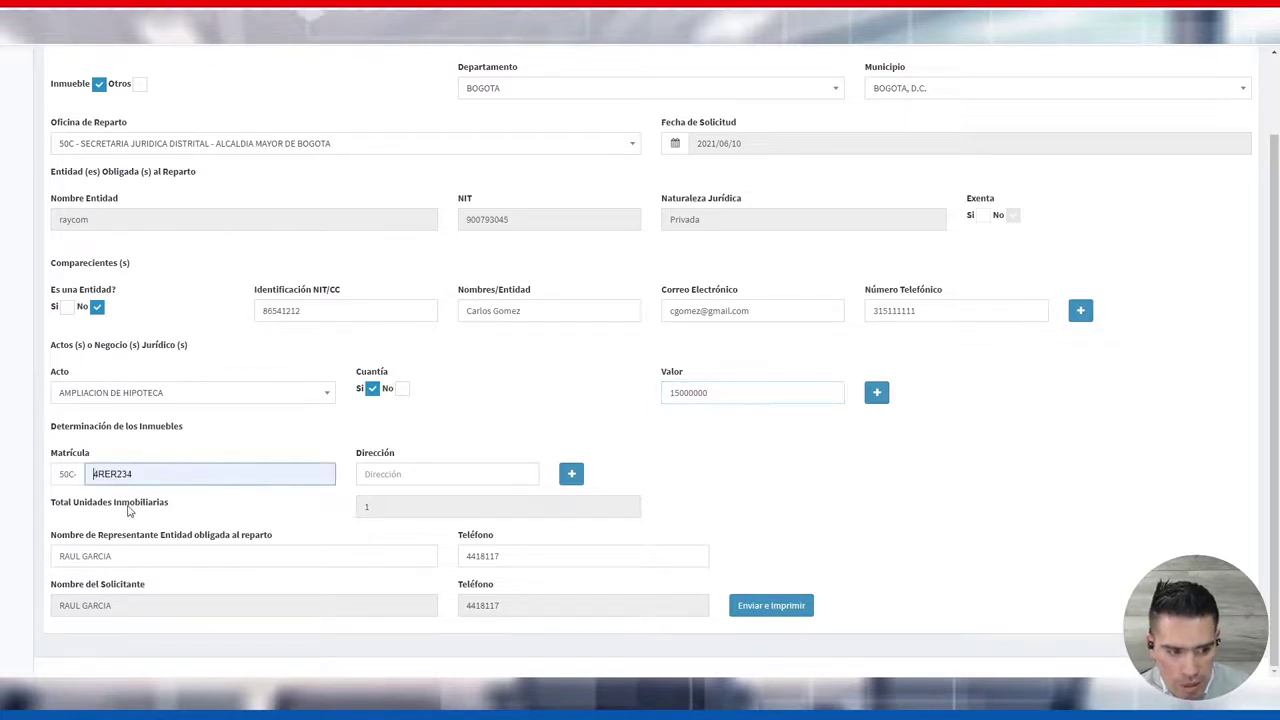
left_click(380, 475)
left_click(398, 496)
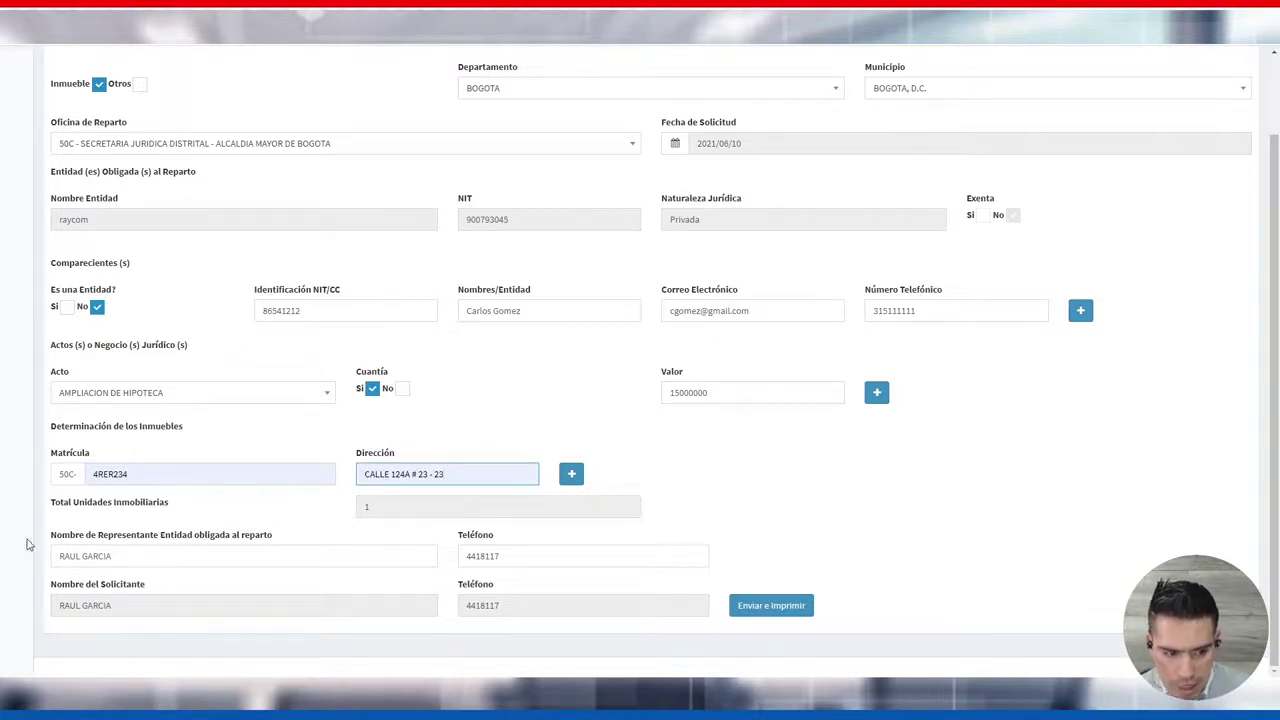
Check the representative's name and phone match the applicant's name row
left_click_drag(52, 537, 312, 543)
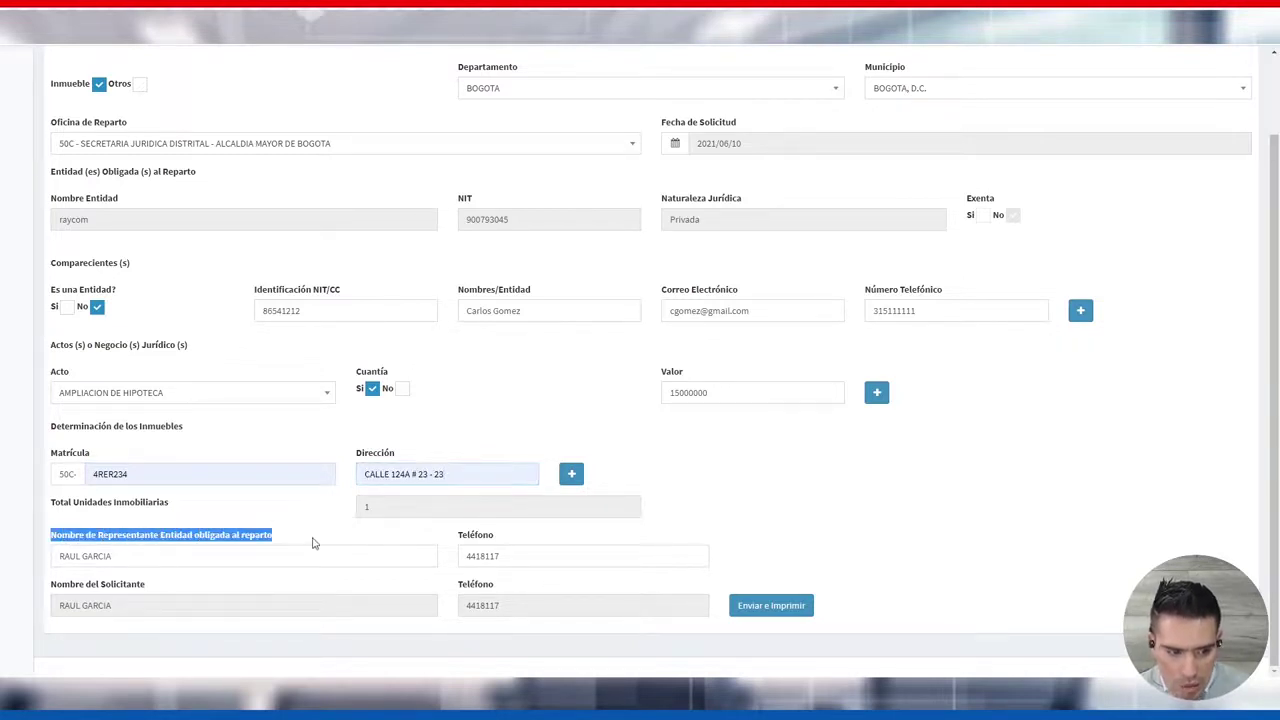
left_click(312, 541)
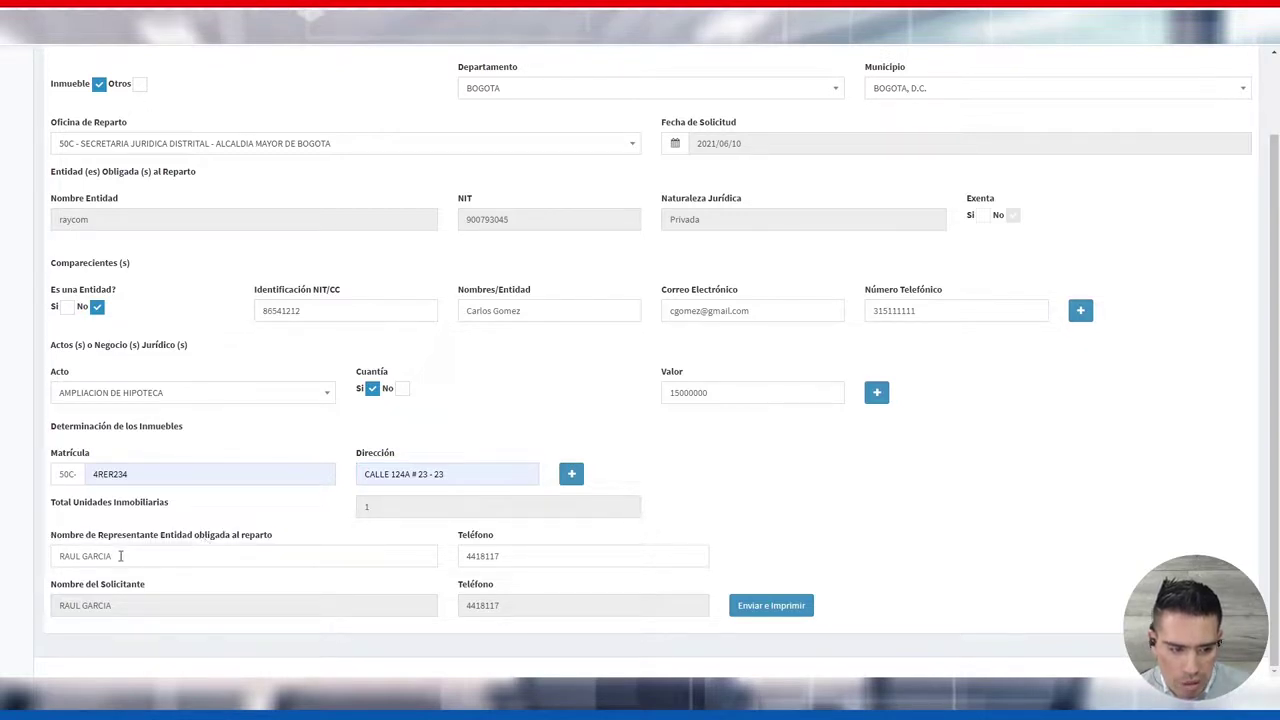
triple_click(120, 556)
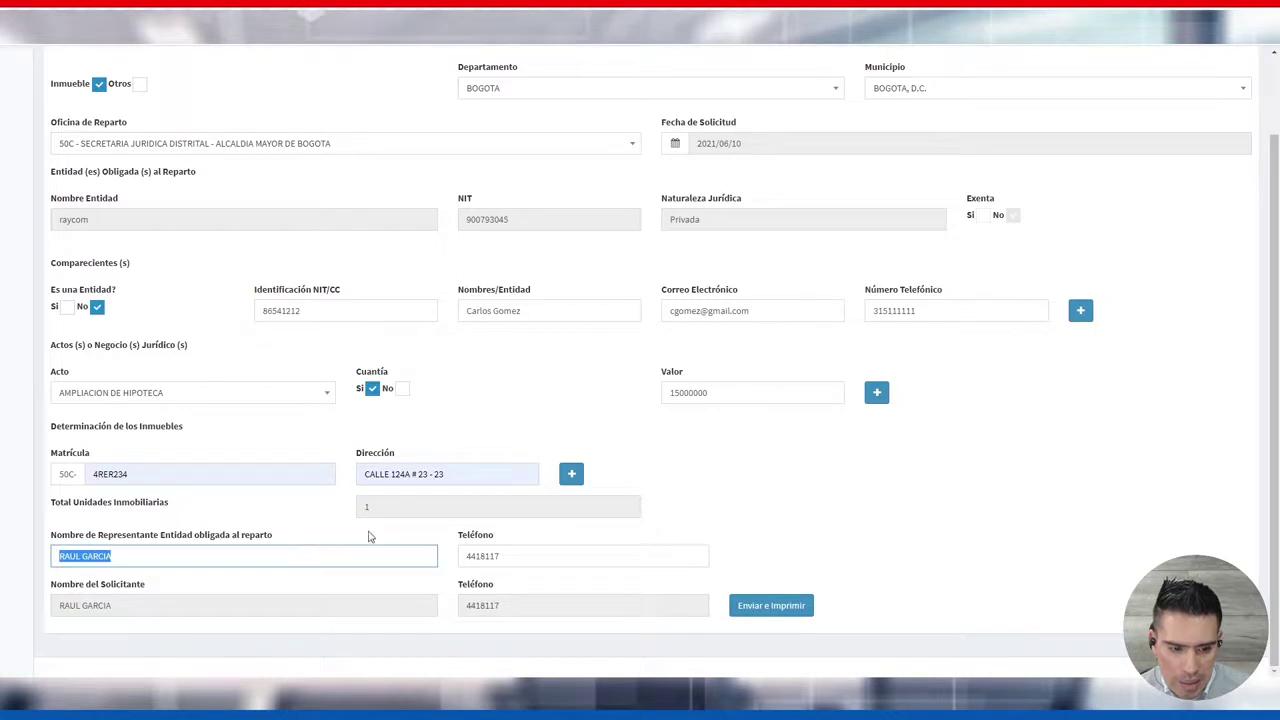
double_click(462, 560)
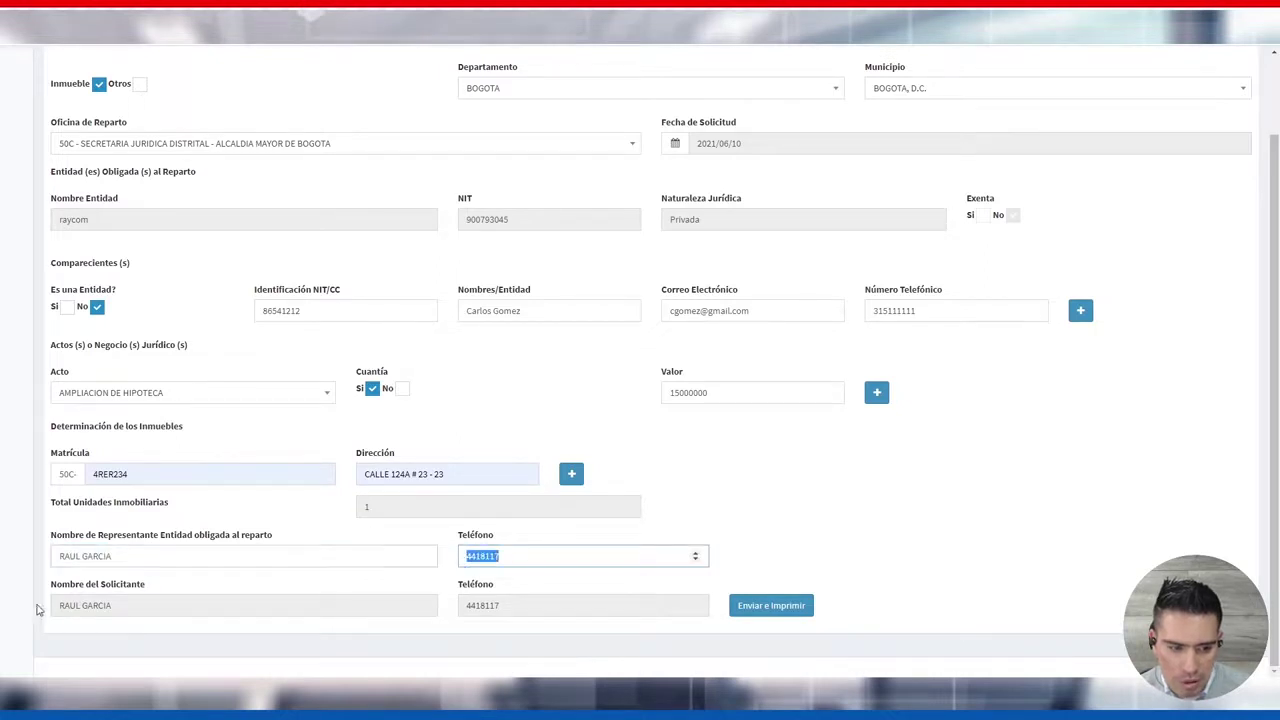
left_click_drag(115, 605, 52, 605)
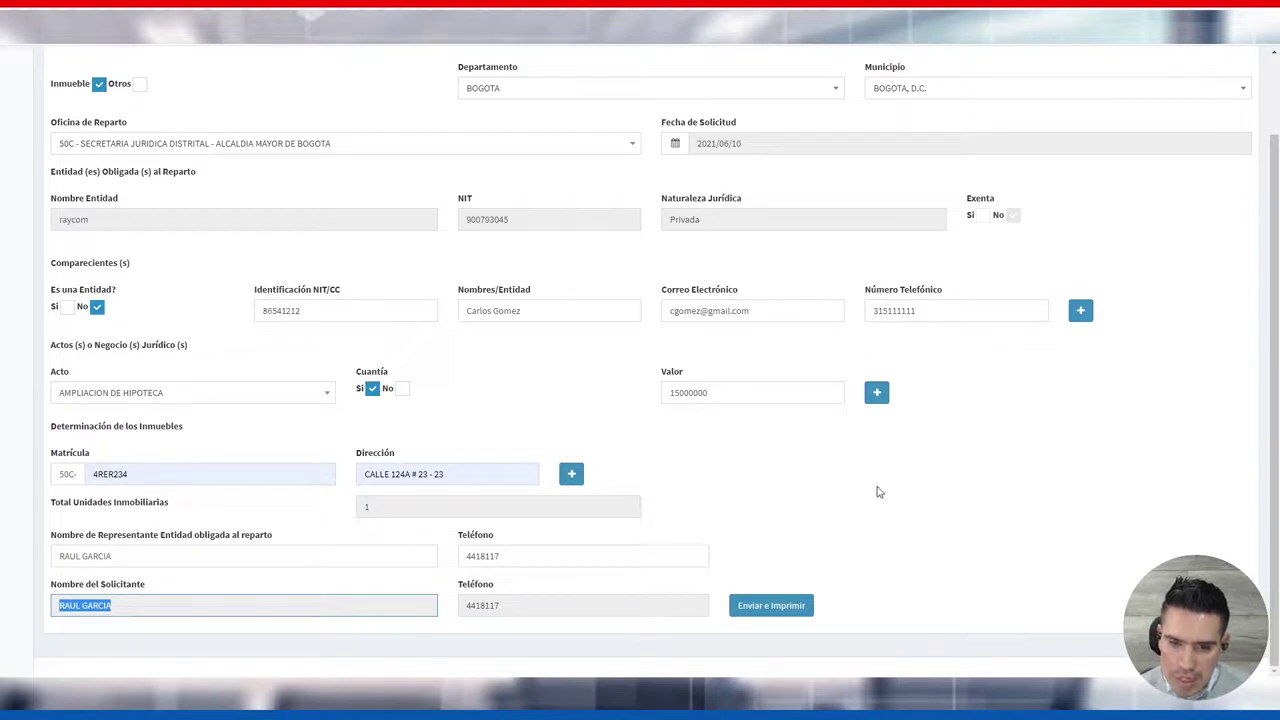
left_click(850, 495)
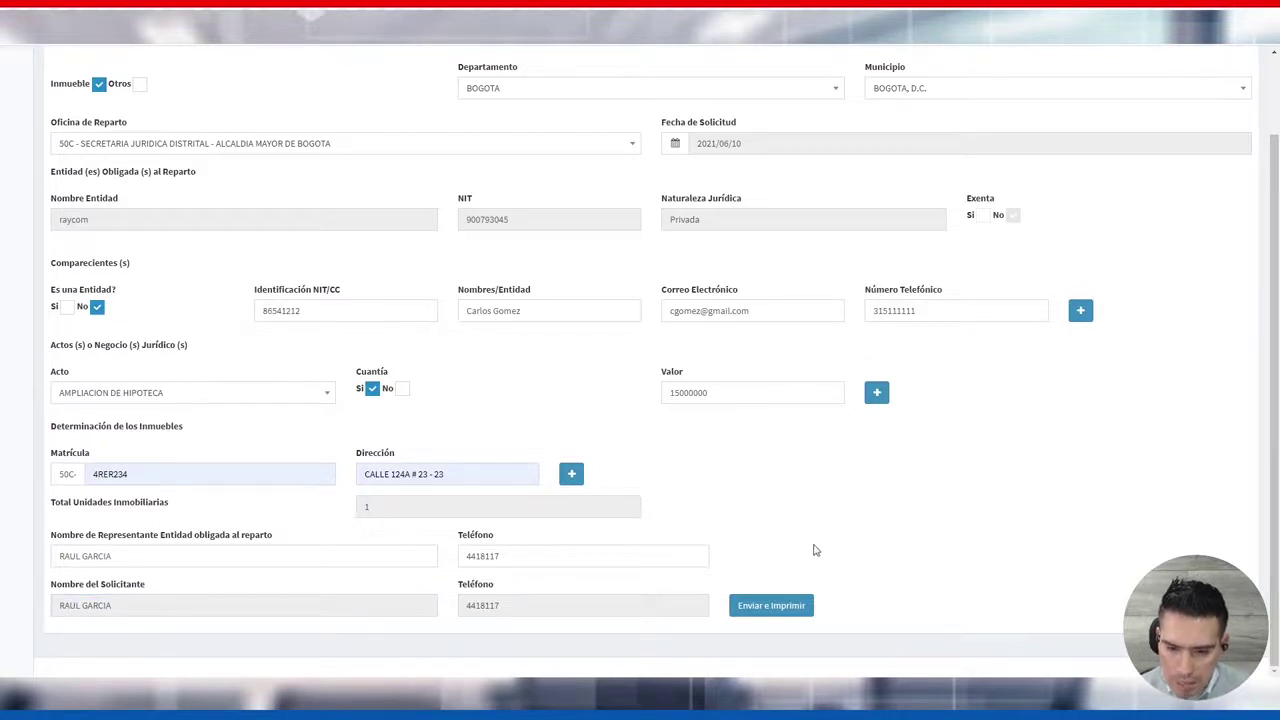
Submit the reparto with 'Enviar e Imprimir' and acknowledge the Satisfactorio registration message
scroll(678, 377, "up", 2)
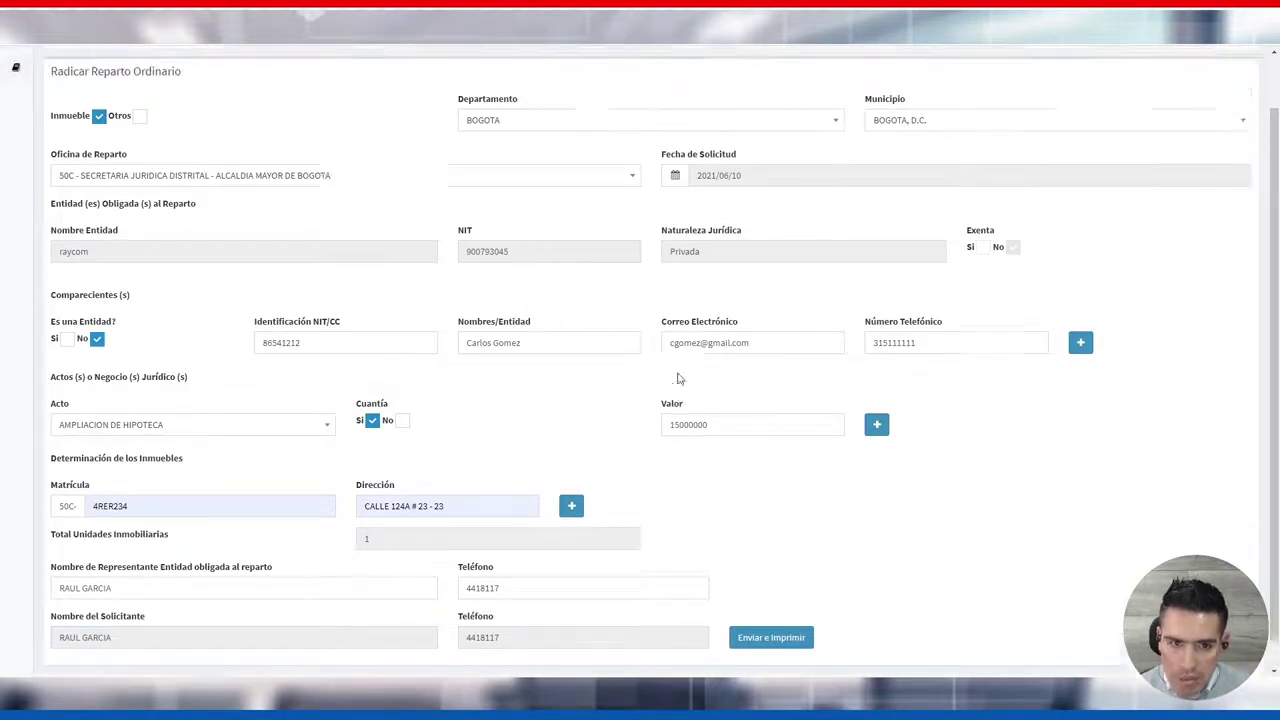
scroll(743, 363, "down", 2)
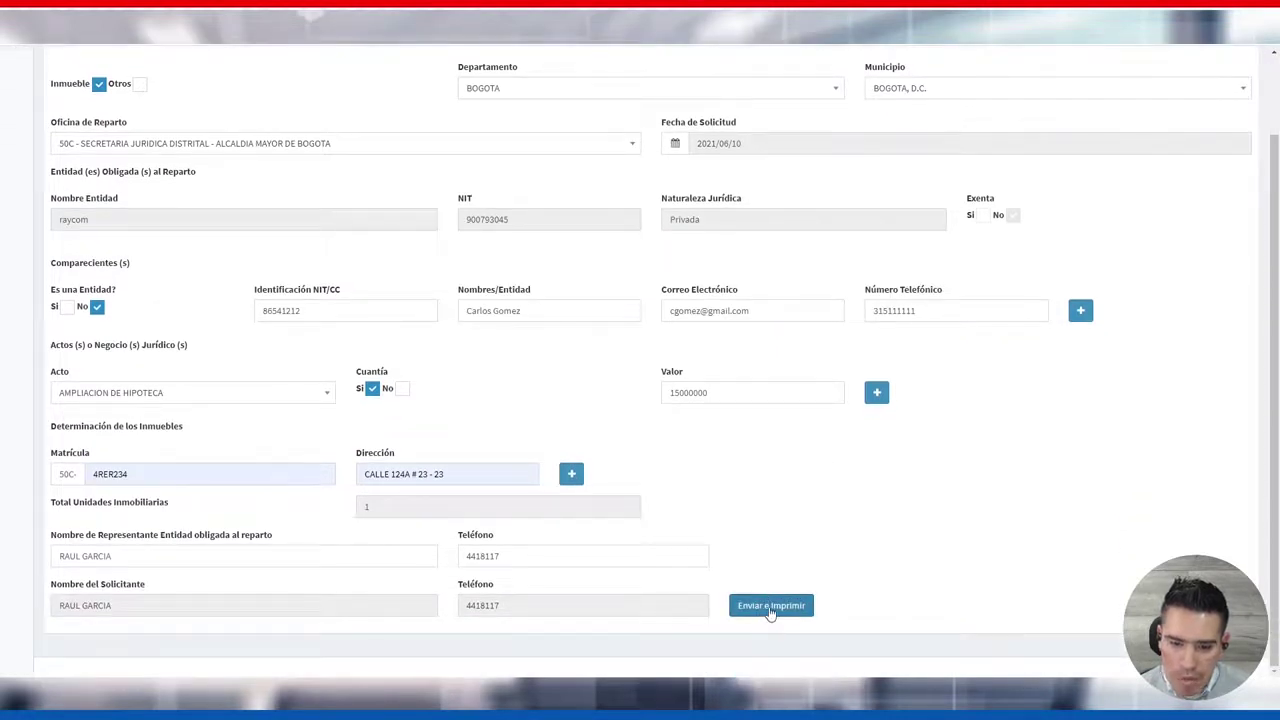
left_click(770, 608)
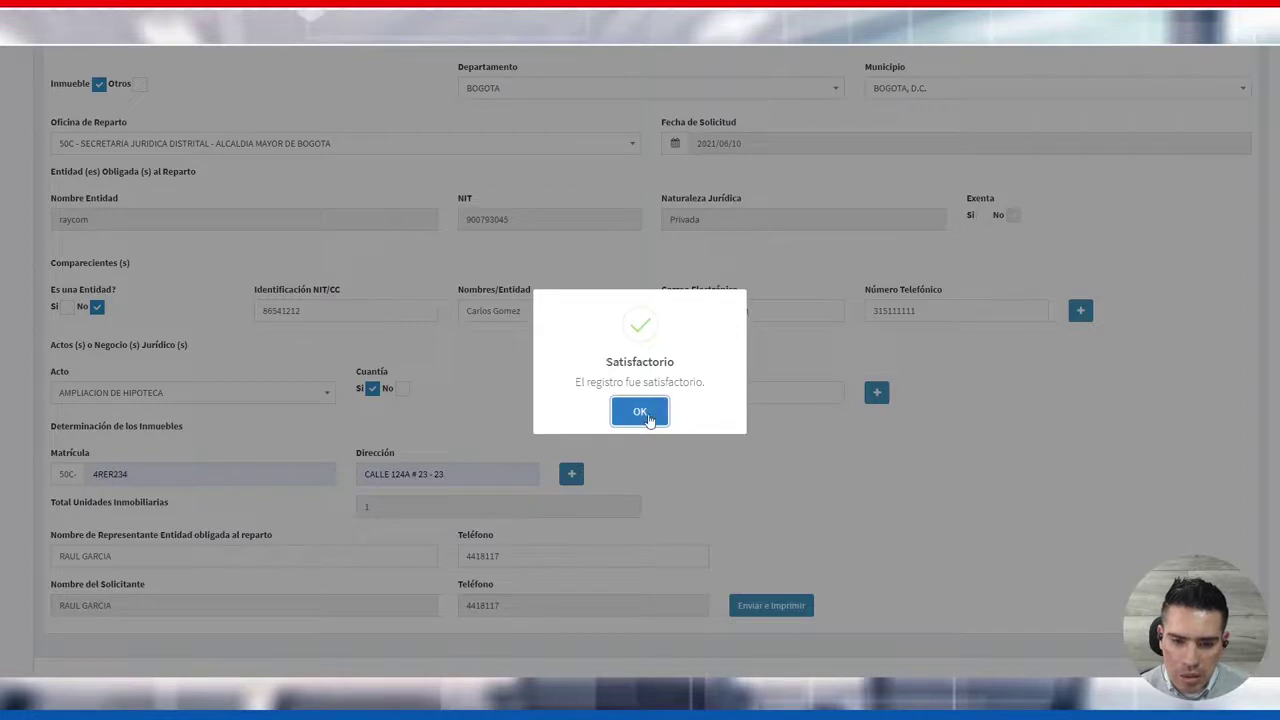
left_click(639, 413)
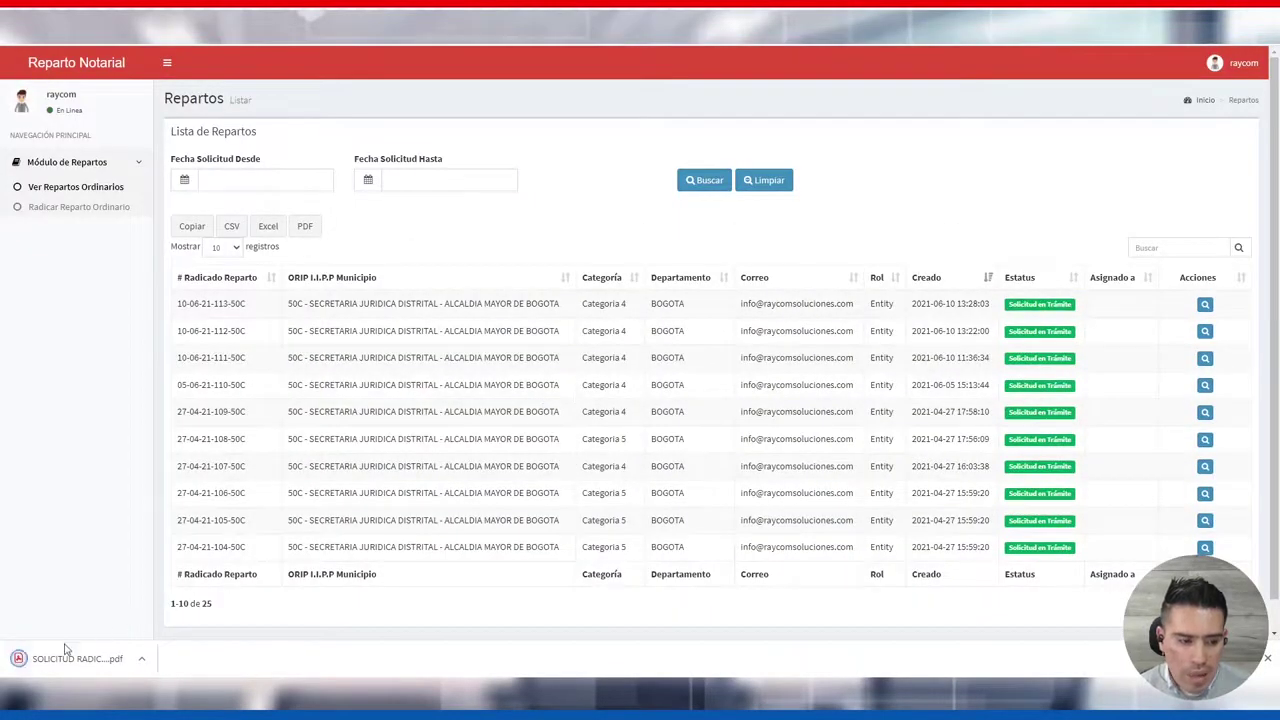
Open the downloaded Solicitud de Radicación PDF, look over both pages, then close it
left_click(62, 659)
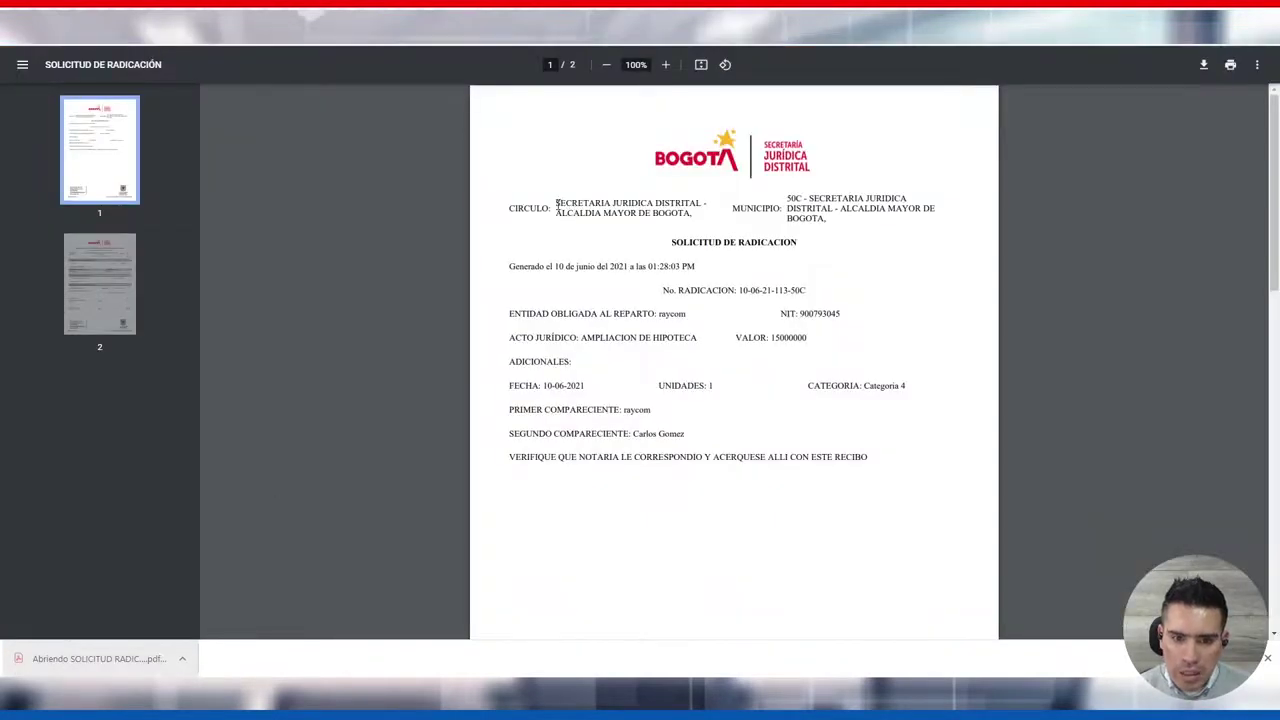
left_click_drag(556, 203, 771, 377)
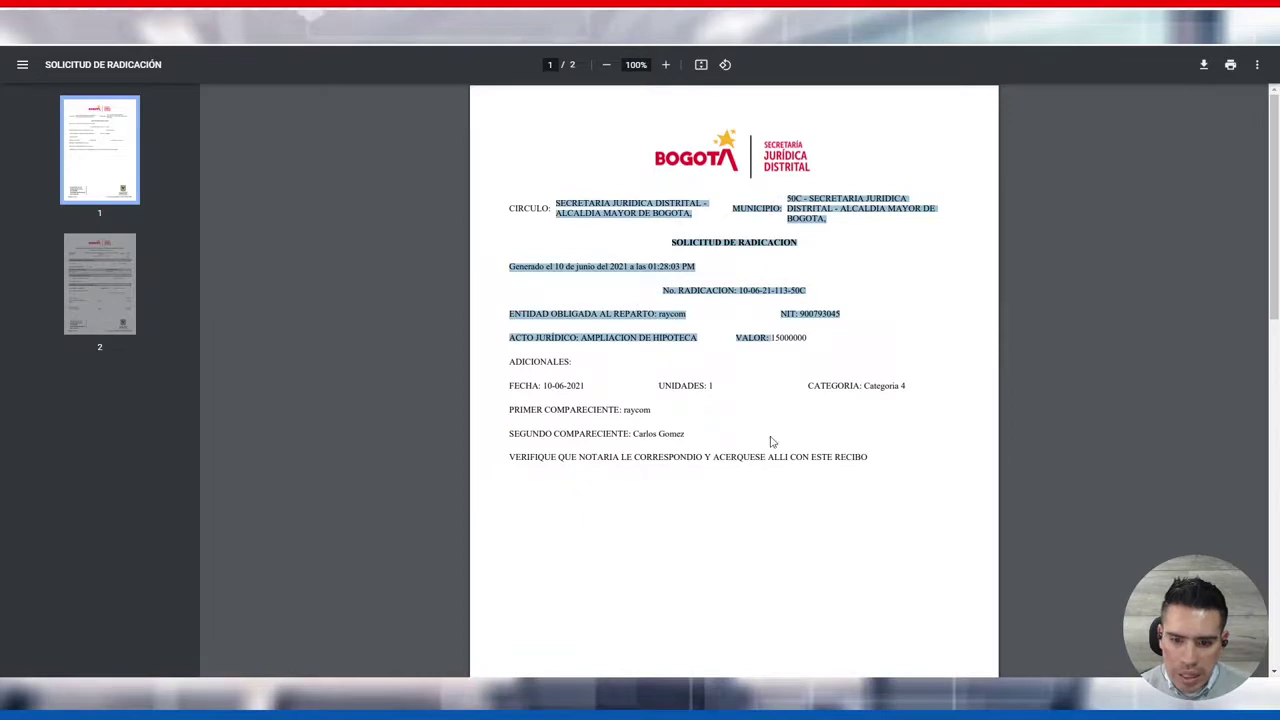
left_click(768, 392)
scroll(721, 349, "down", 8)
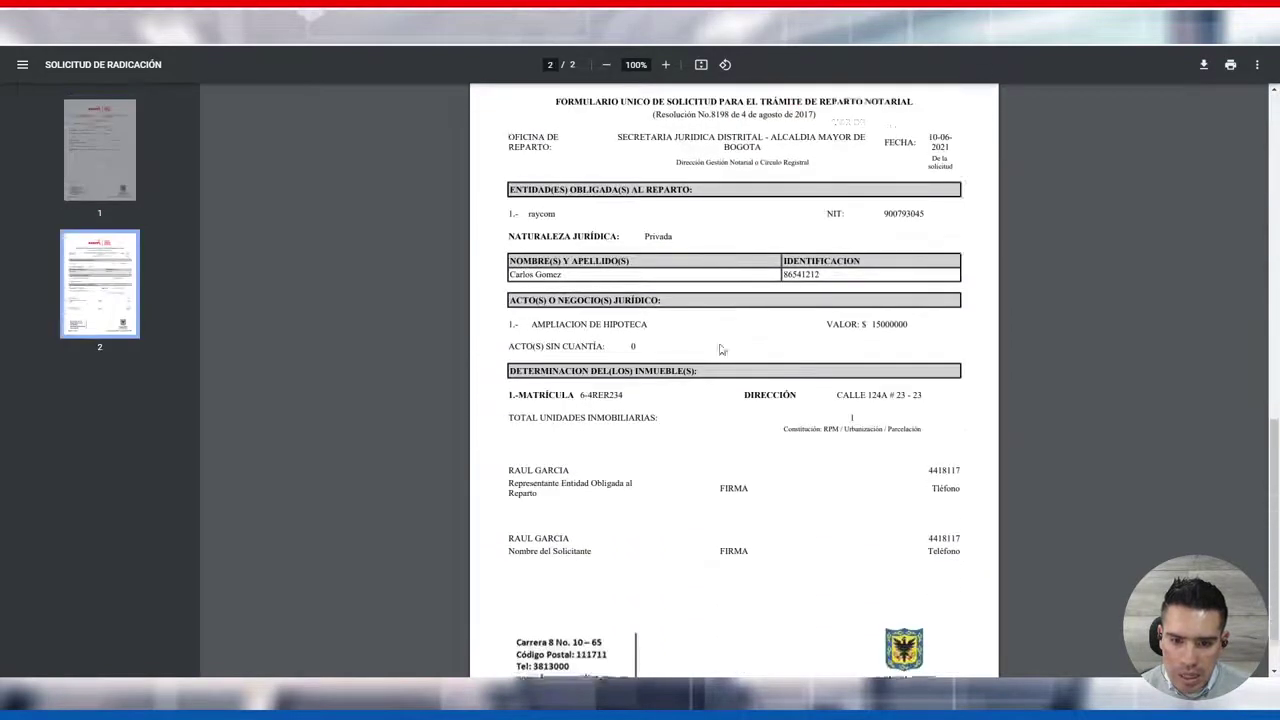
scroll(721, 349, "down", 1)
scroll(706, 370, "up", 2)
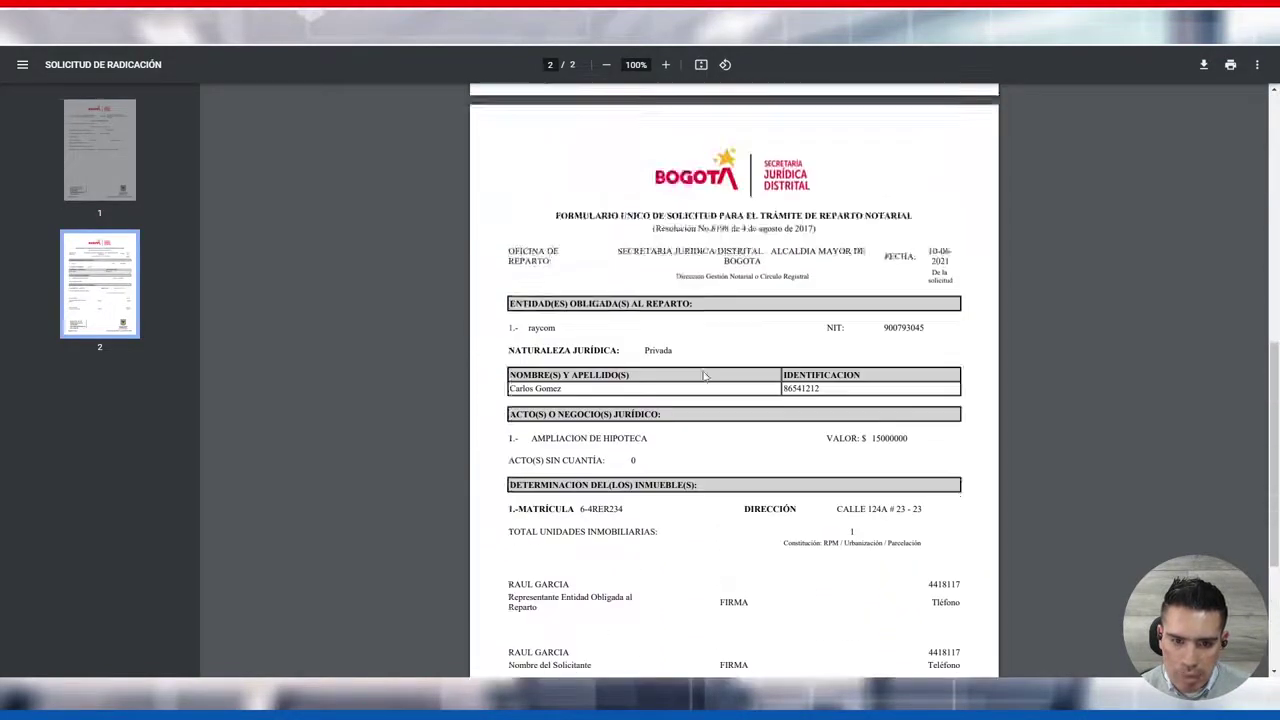
scroll(704, 376, "up", 8)
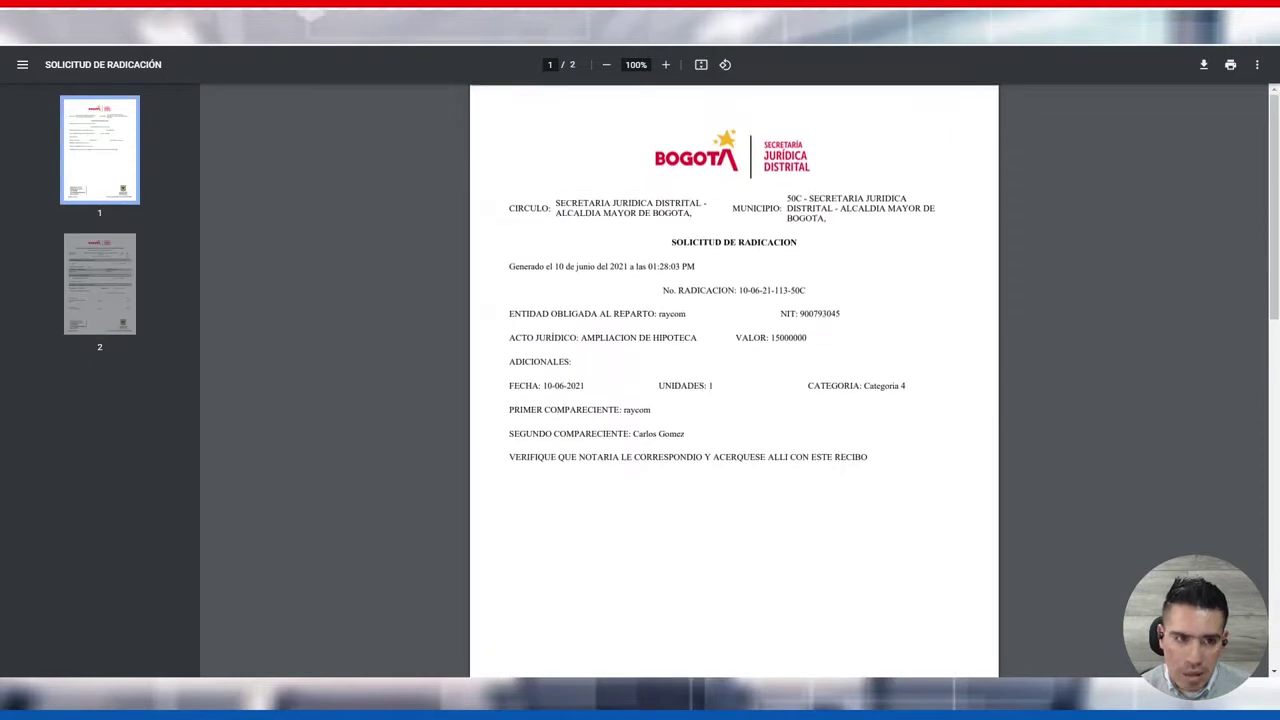
key("ctrl+w")
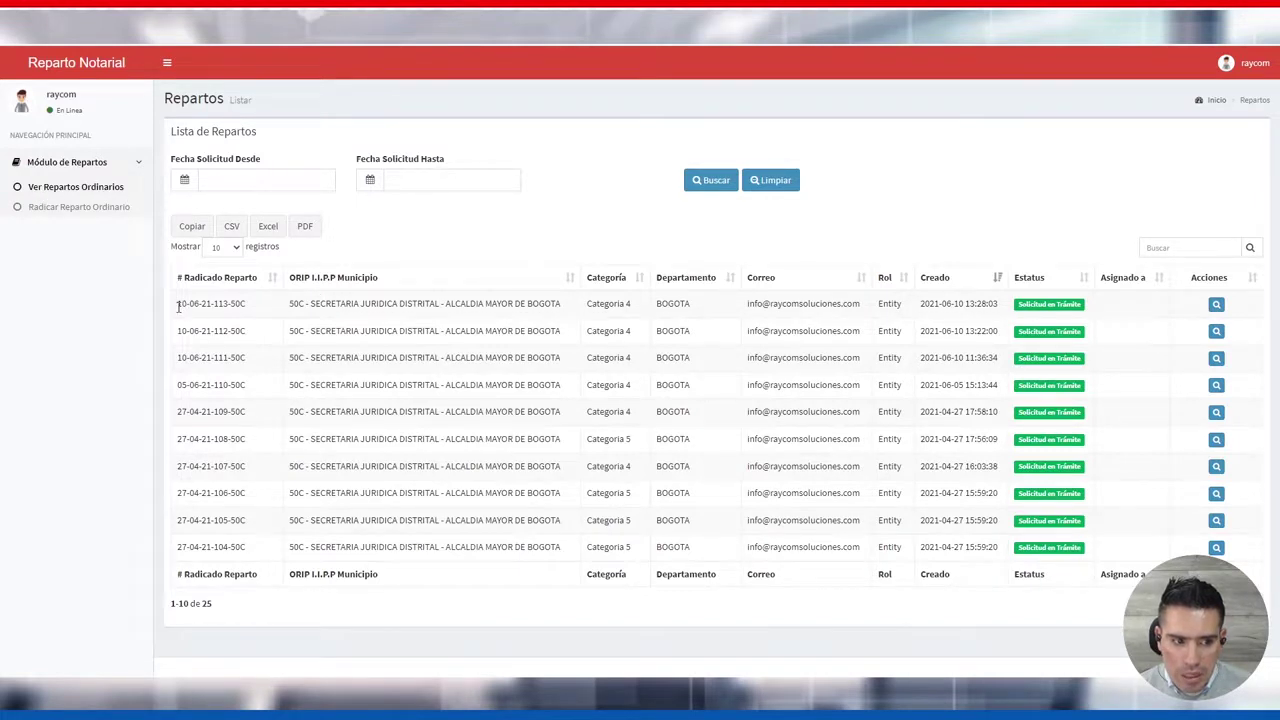
left_click_drag(178, 307, 255, 311)
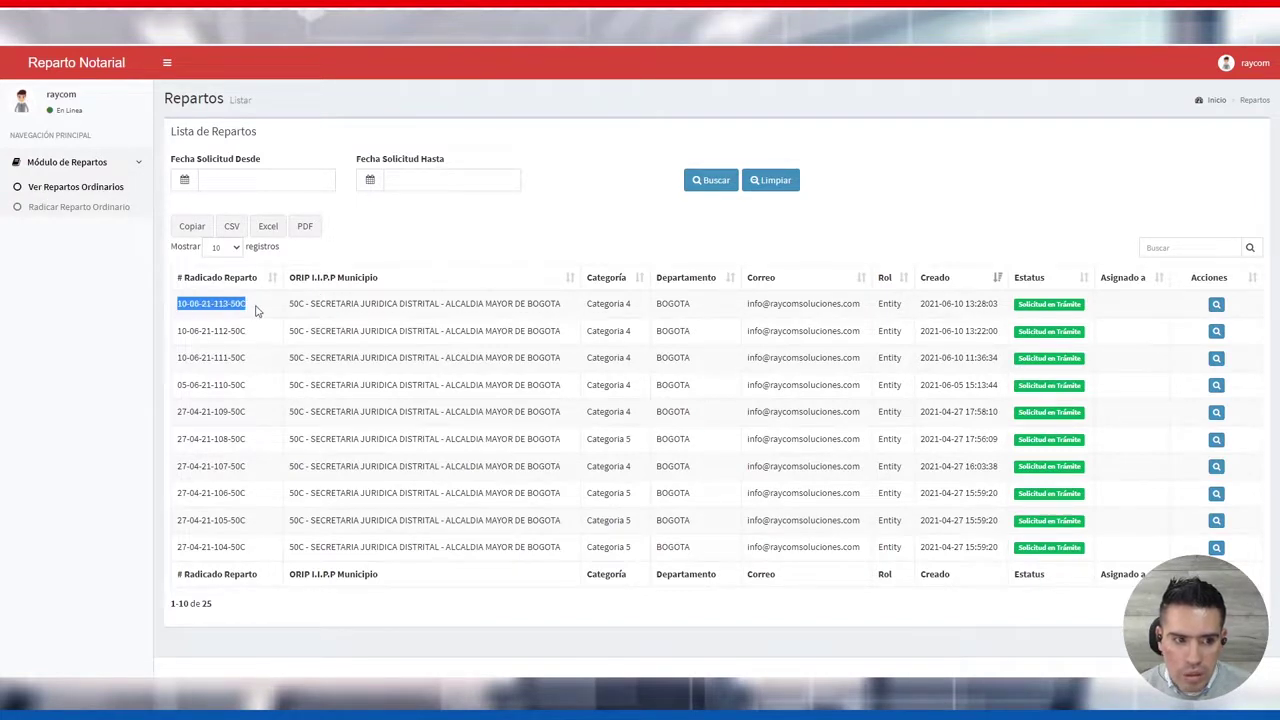
left_click(167, 62)
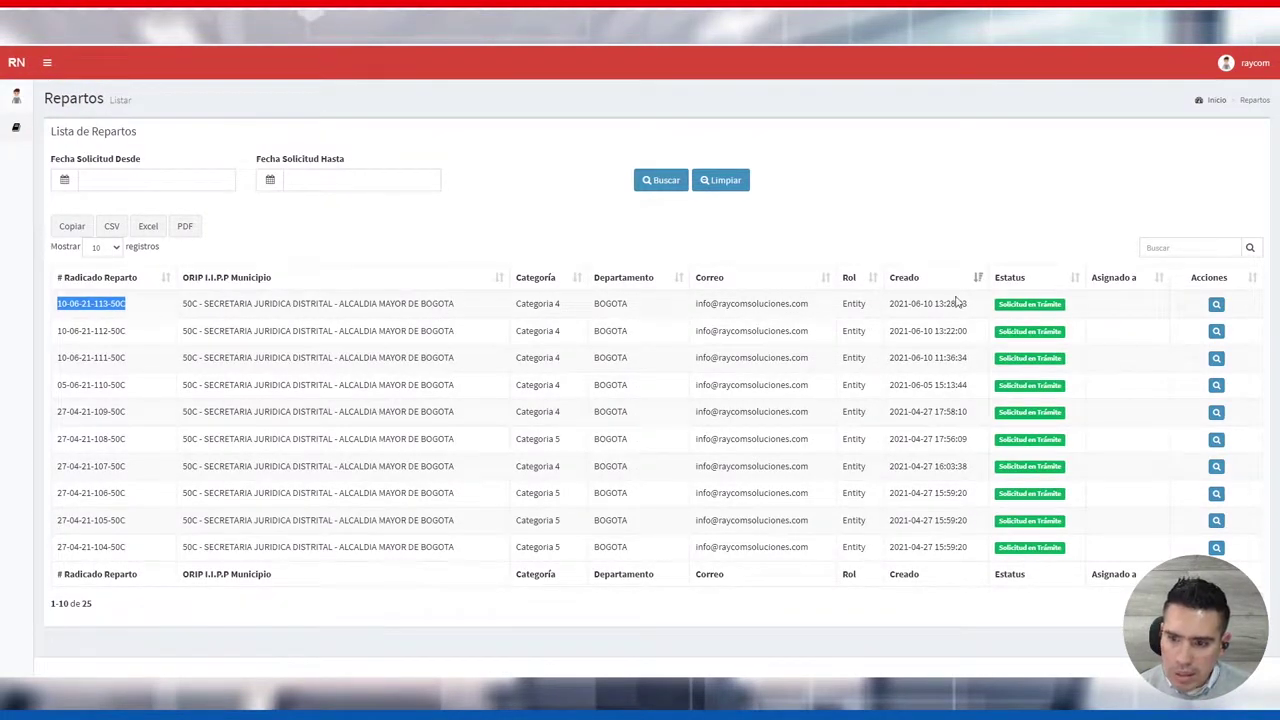
left_click_drag(967, 303, 896, 303)
left_click(1066, 301)
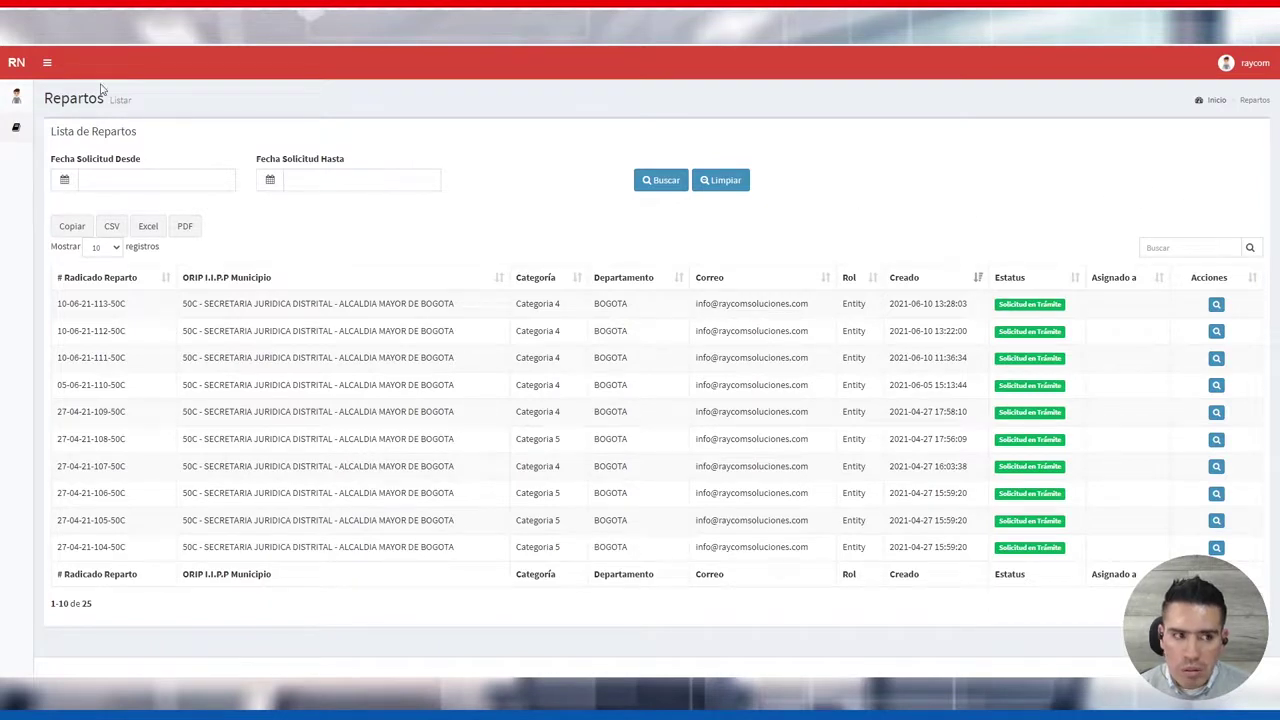
left_click(46, 62)
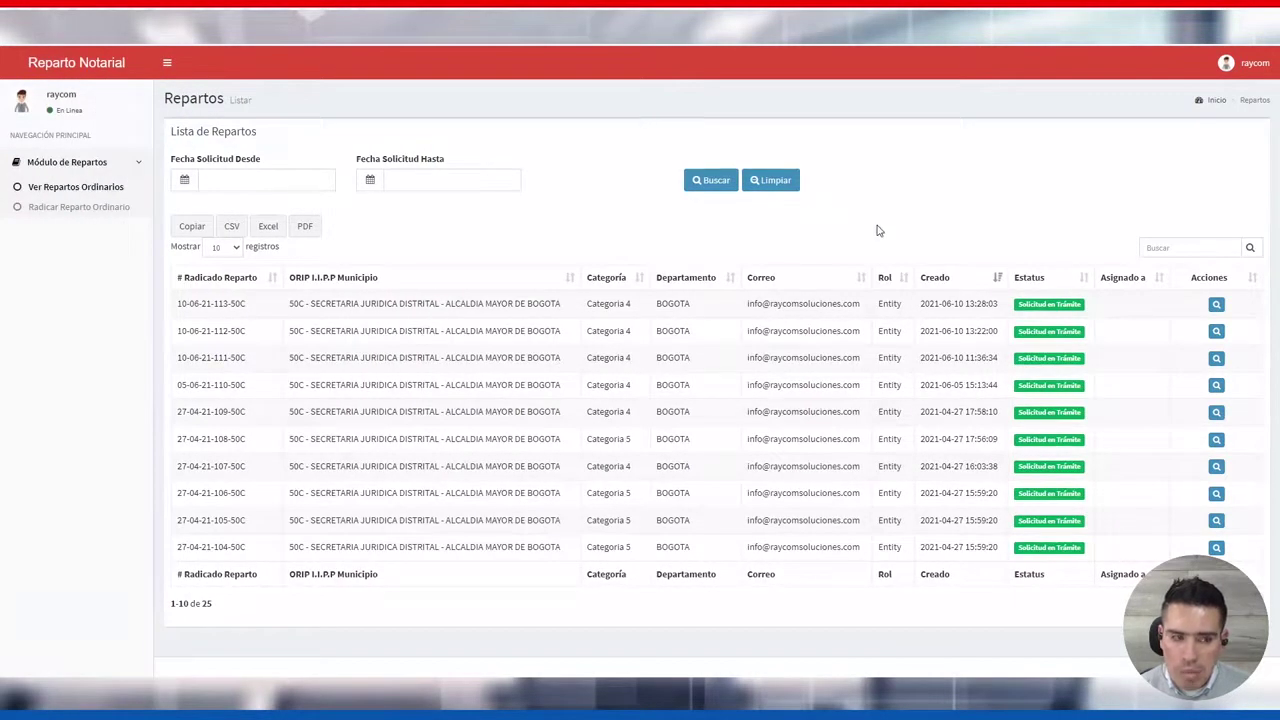
left_click(1246, 66)
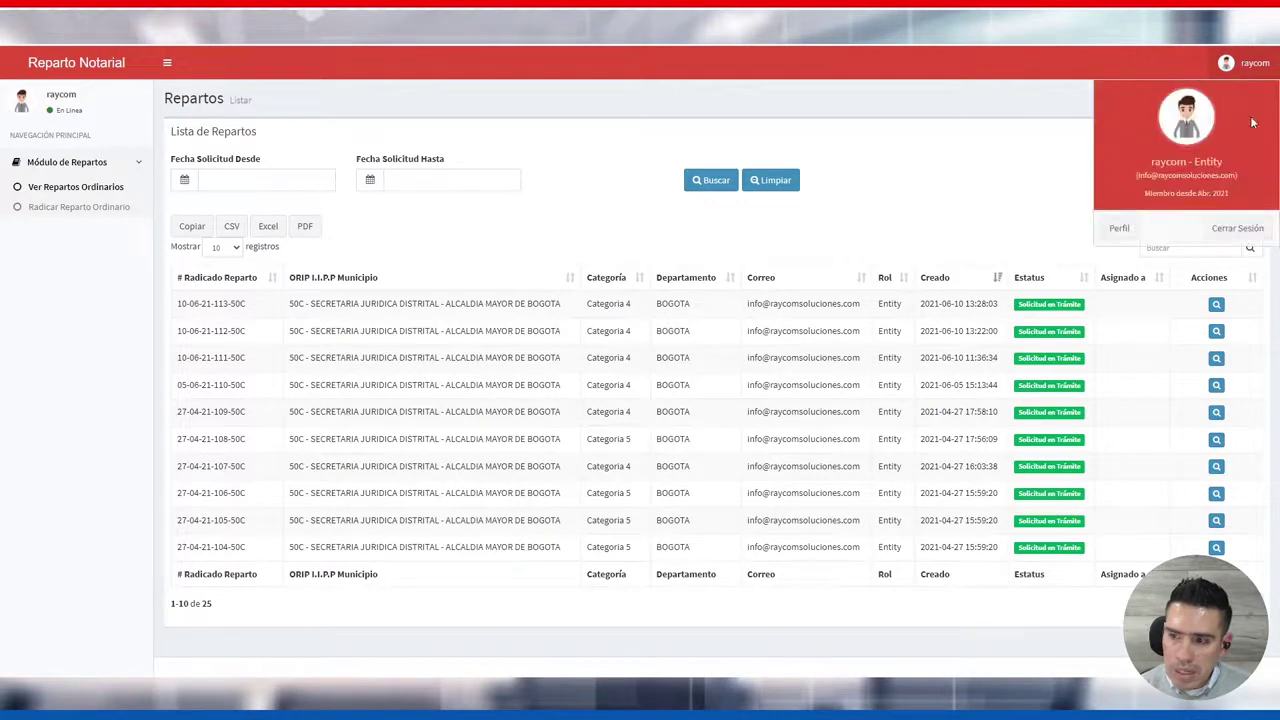
Choose Cerrar Sesión, then sign back in with the saved e-mail and password
left_click(1225, 234)
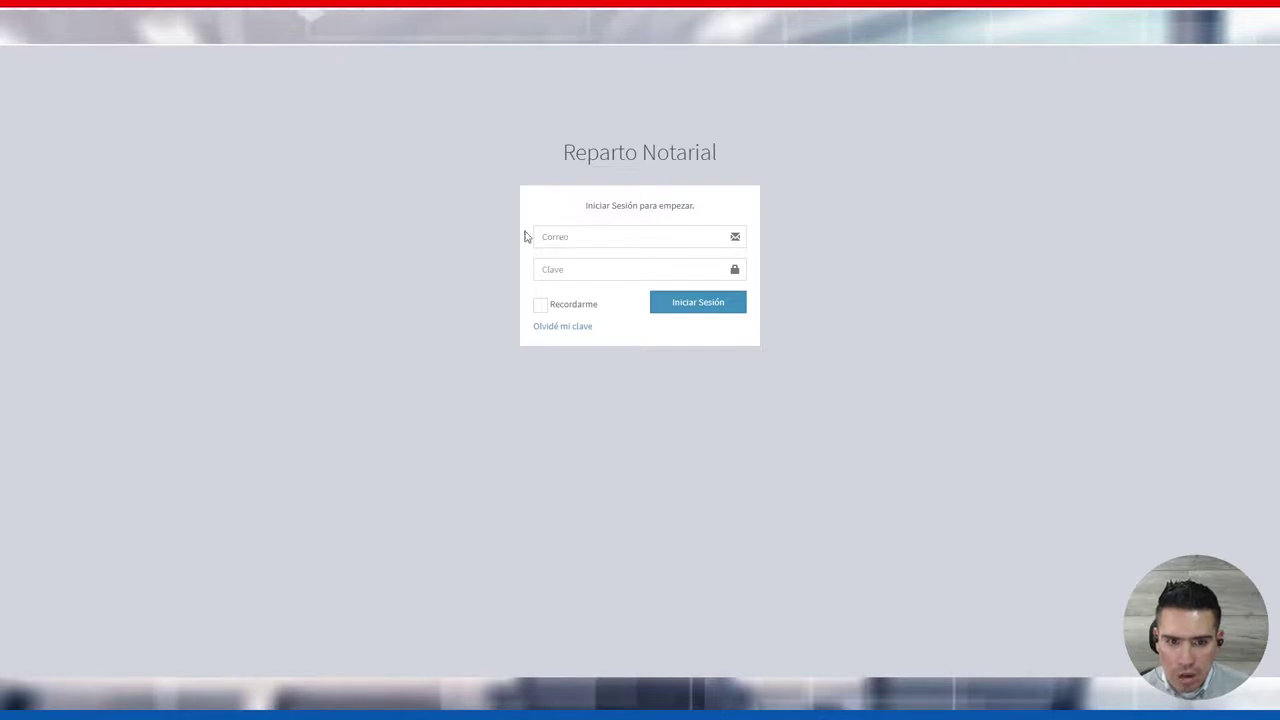
left_click(571, 240)
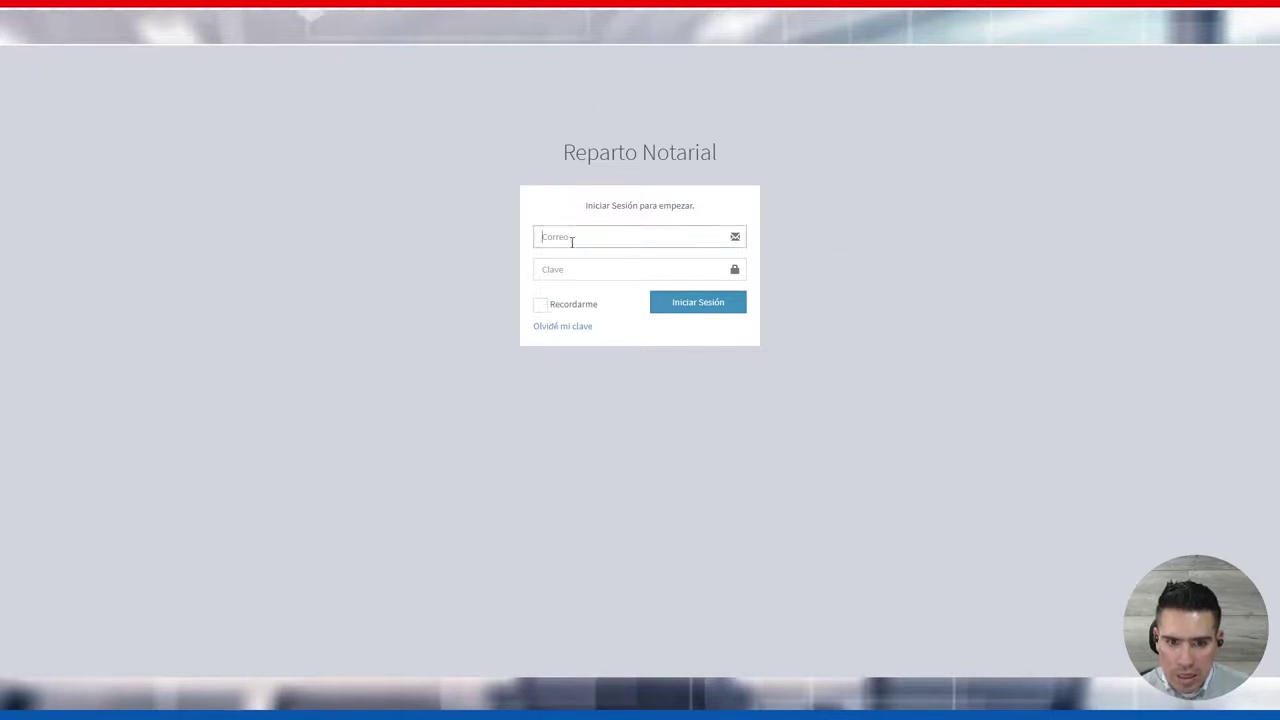
left_click(580, 271)
left_click(577, 270)
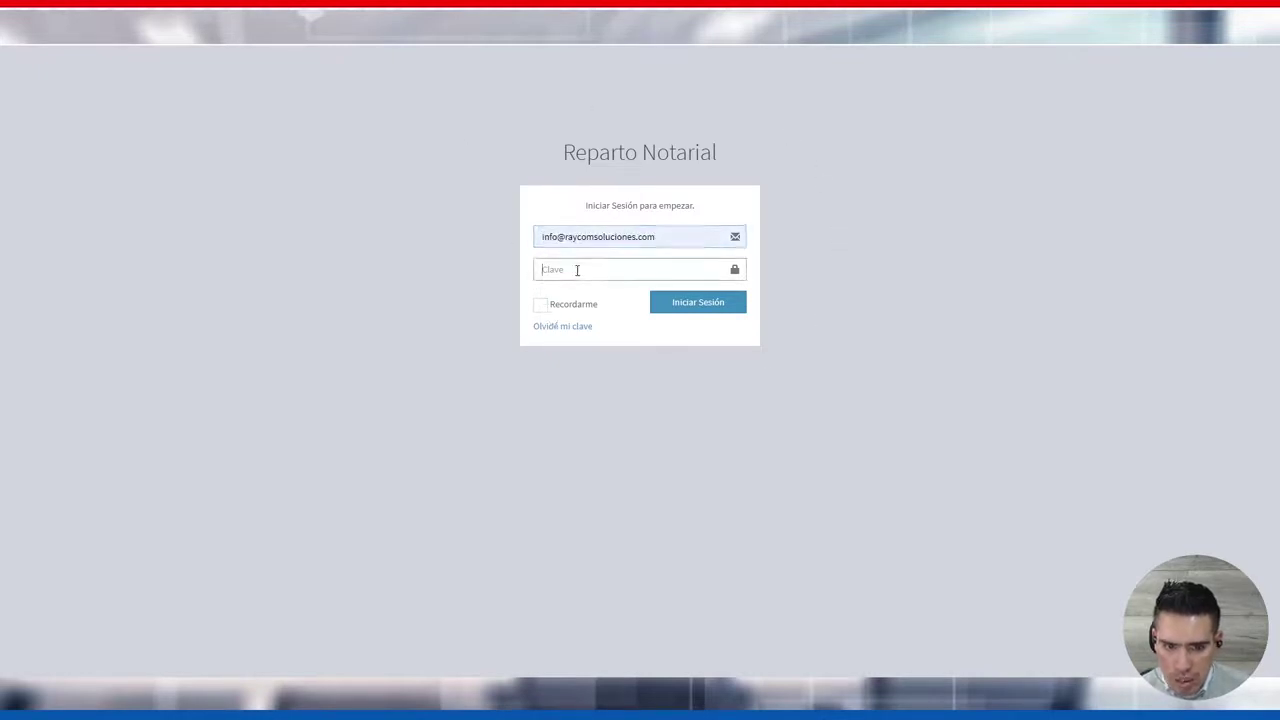
left_click(577, 270)
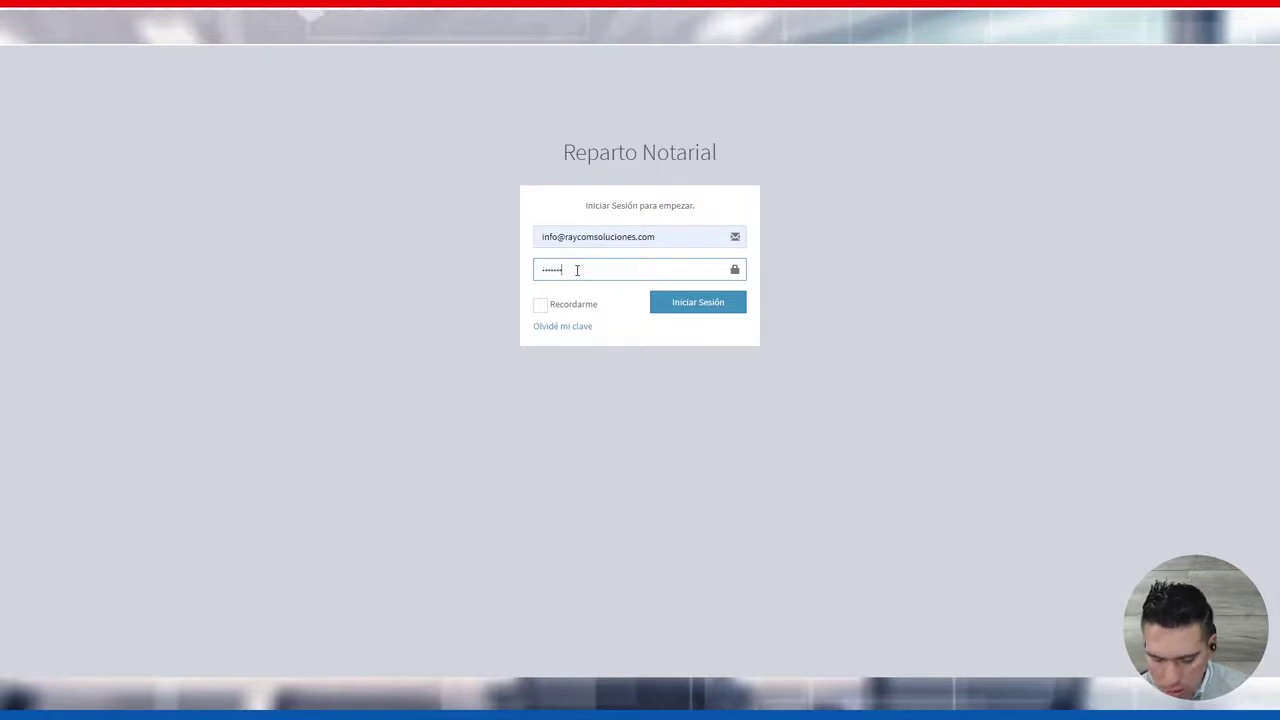
left_click(678, 310)
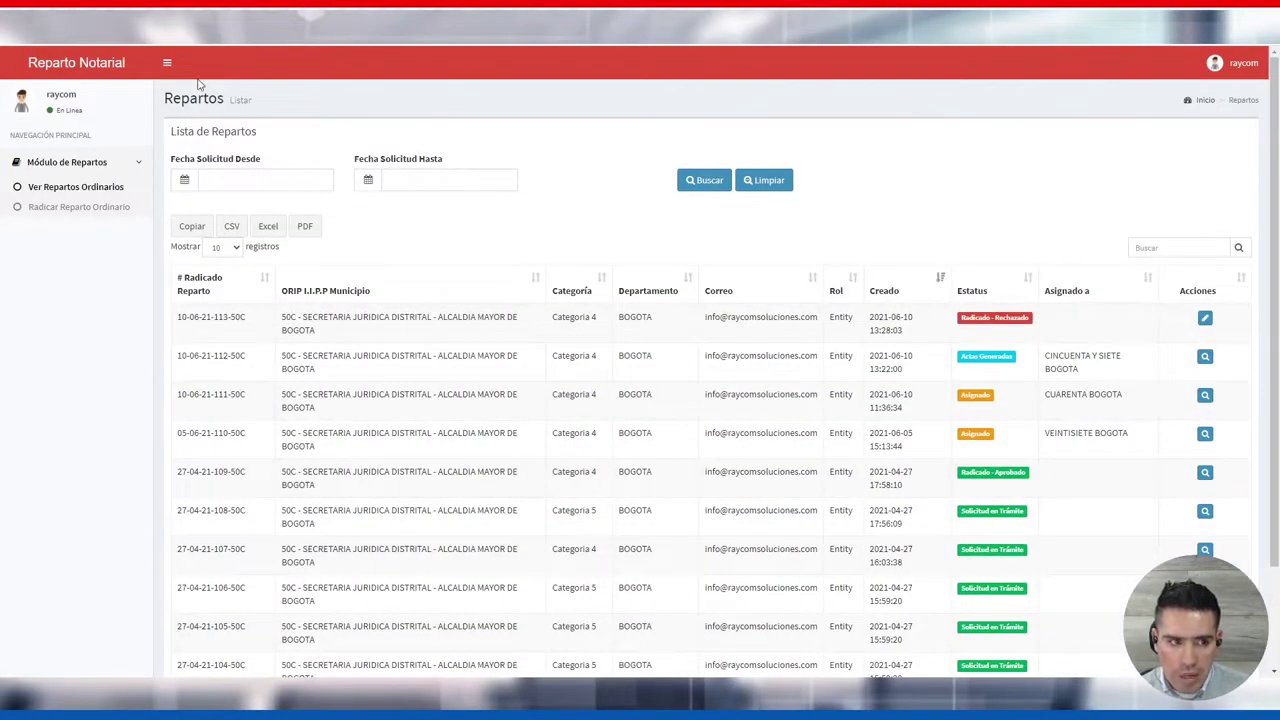
left_click(170, 64)
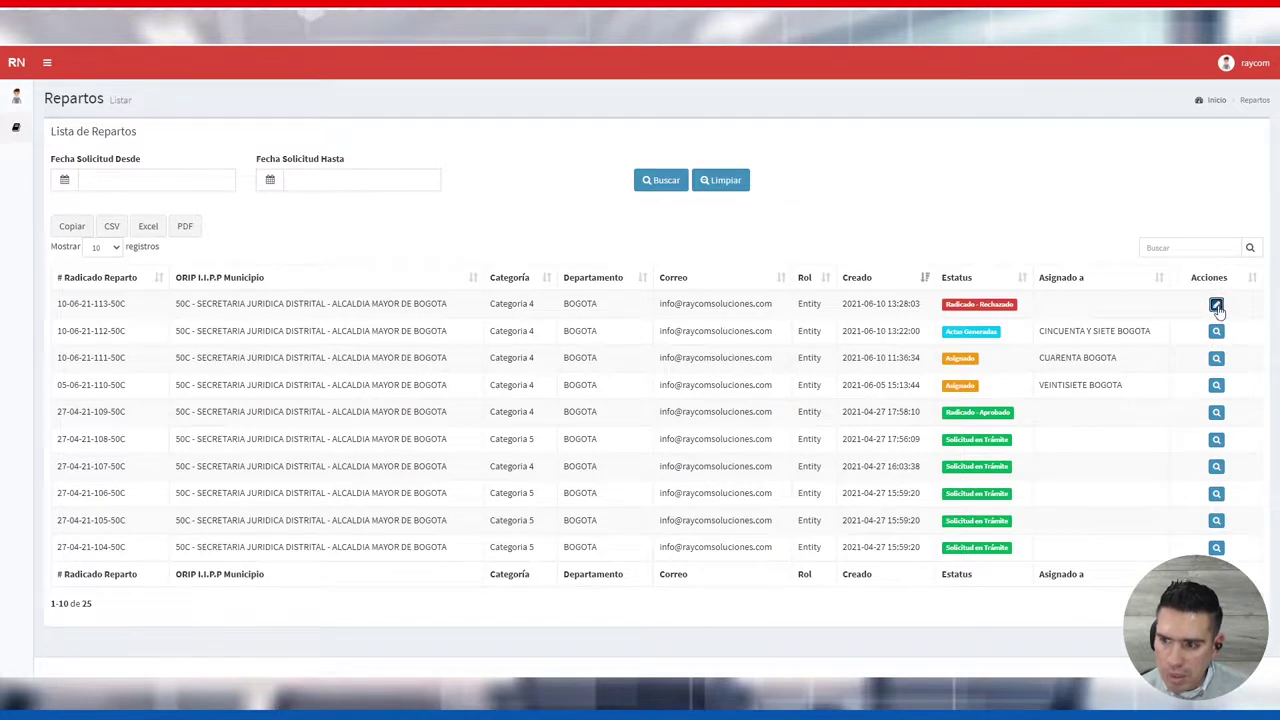
left_click(1216, 306)
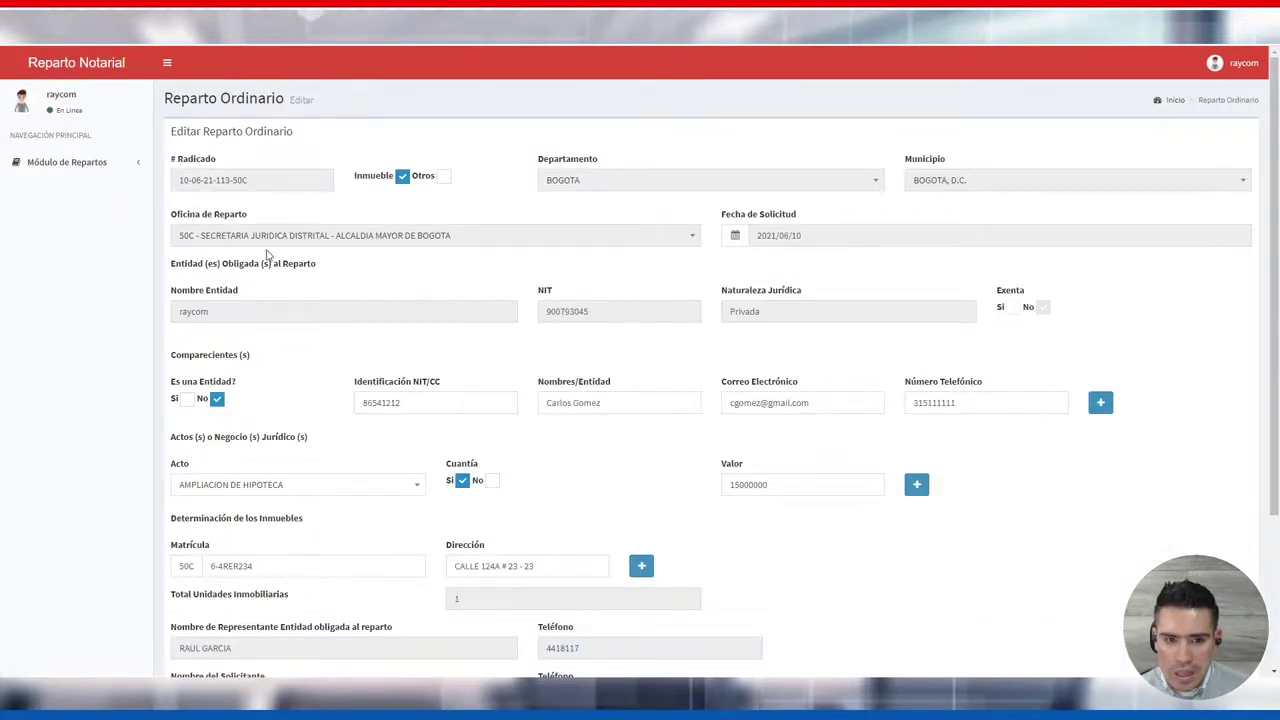
Read the rejection comment, append the missing second surname to the compareciente's name, and click Actualizar
scroll(585, 294, "down", 1)
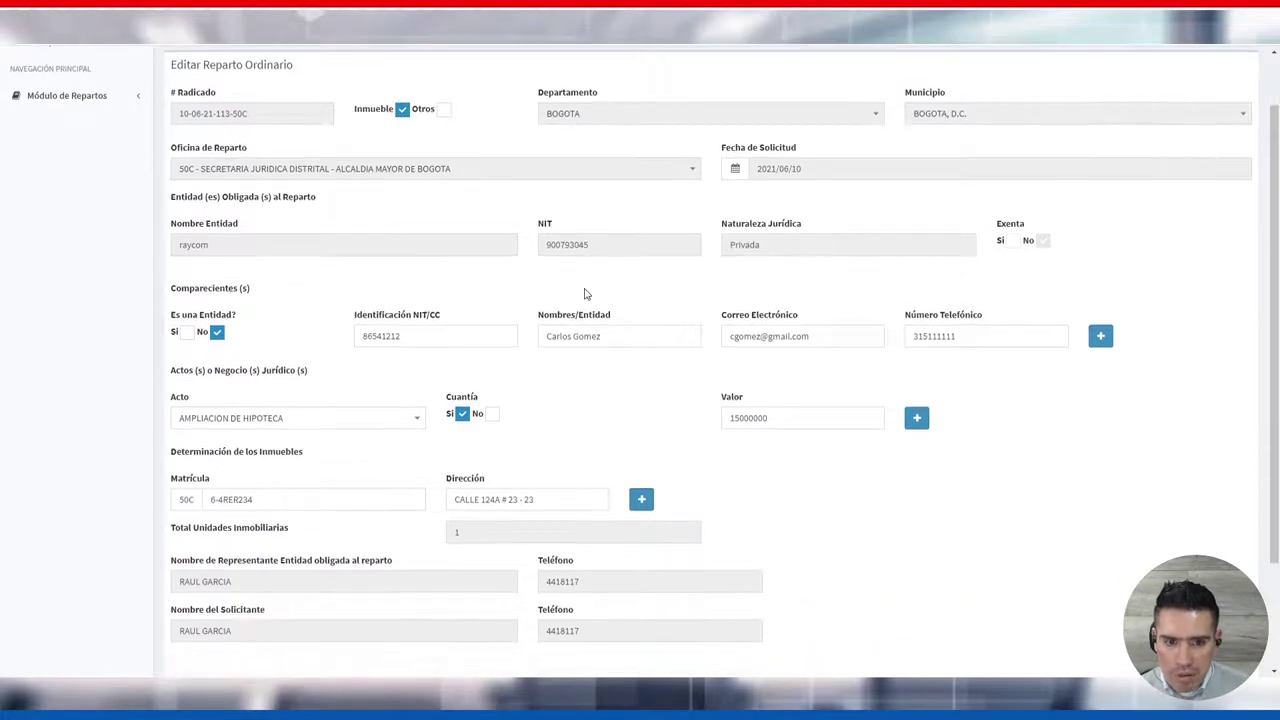
scroll(770, 280, "down", 1)
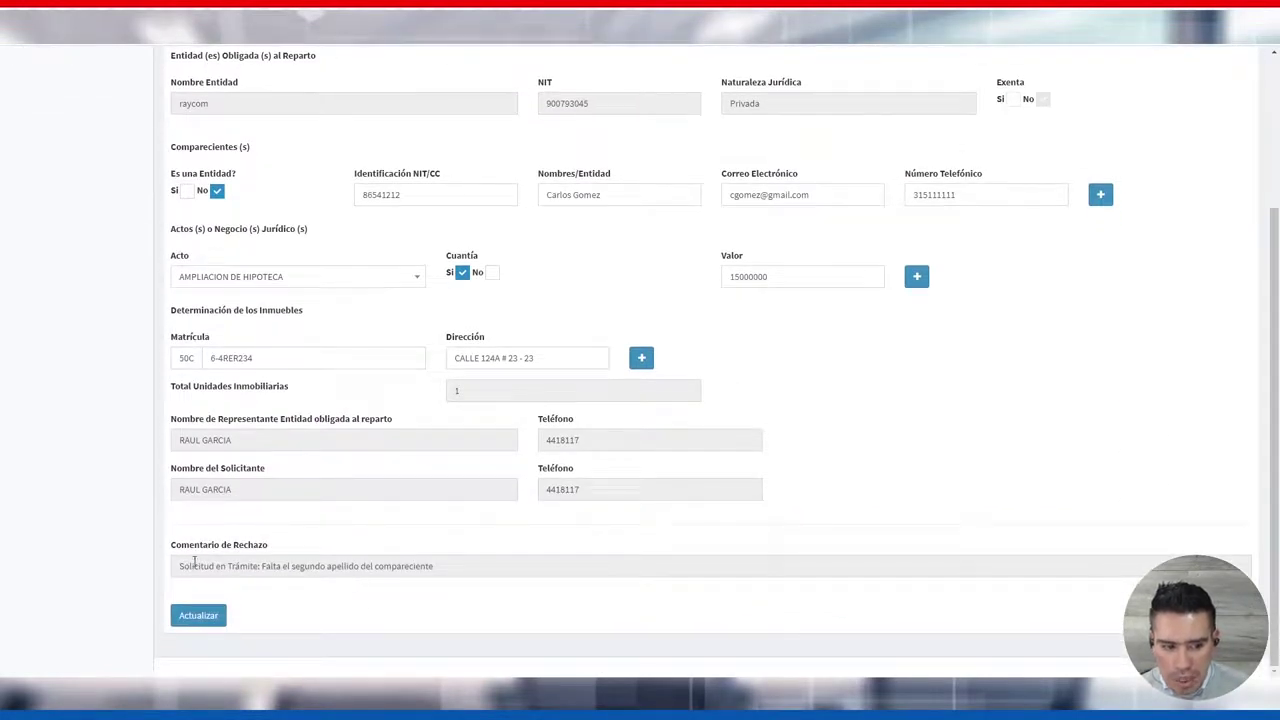
left_click_drag(189, 546, 446, 566)
left_click(307, 548)
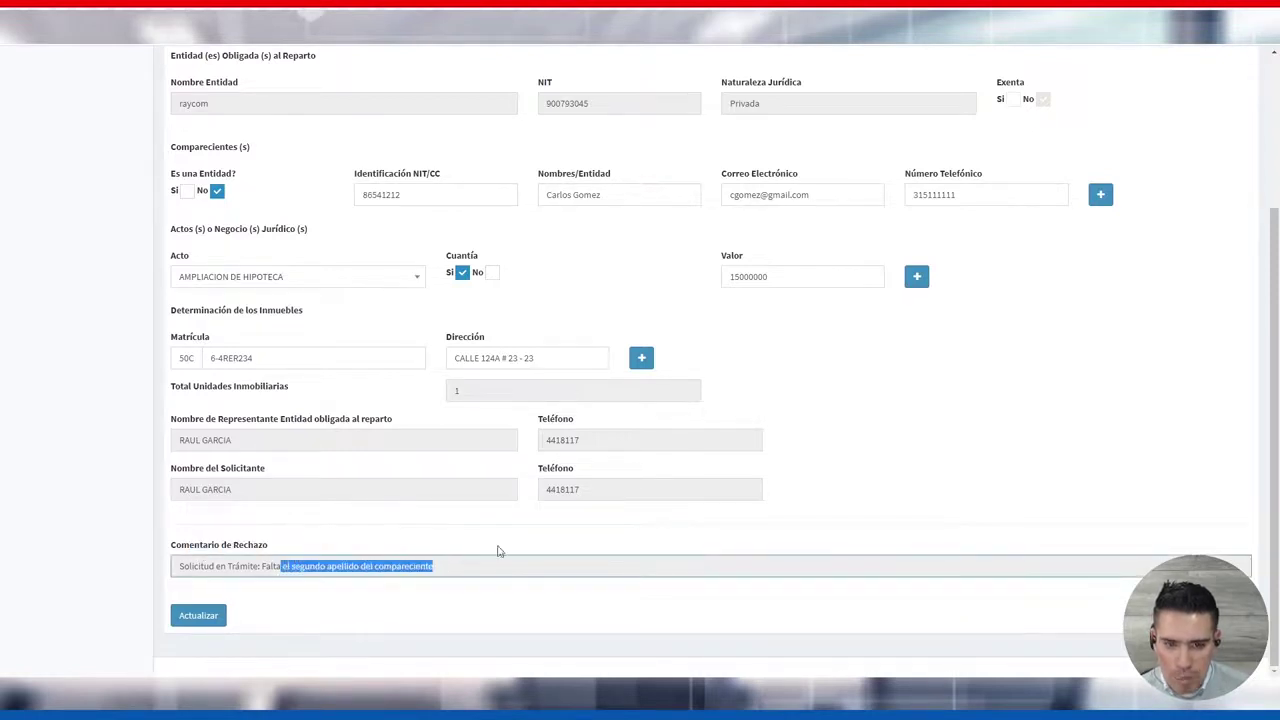
scroll(666, 311, "up", 2)
left_click(625, 326)
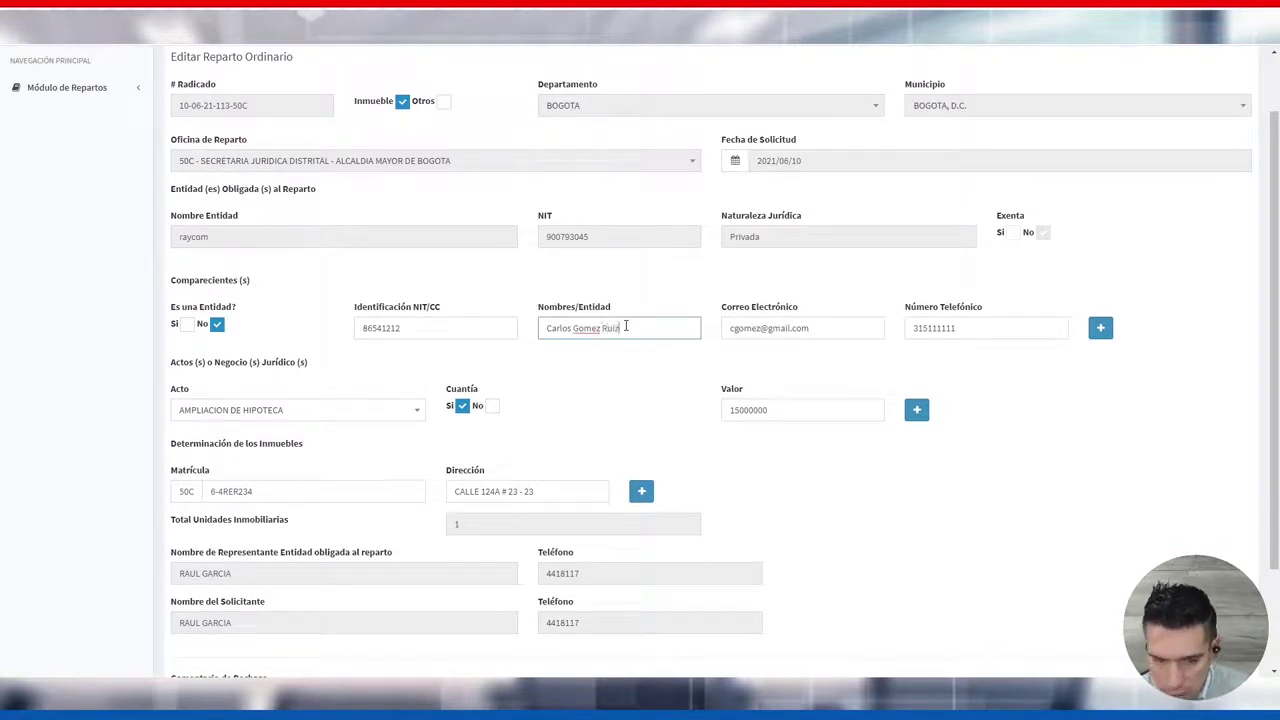
scroll(634, 379, "down", 1)
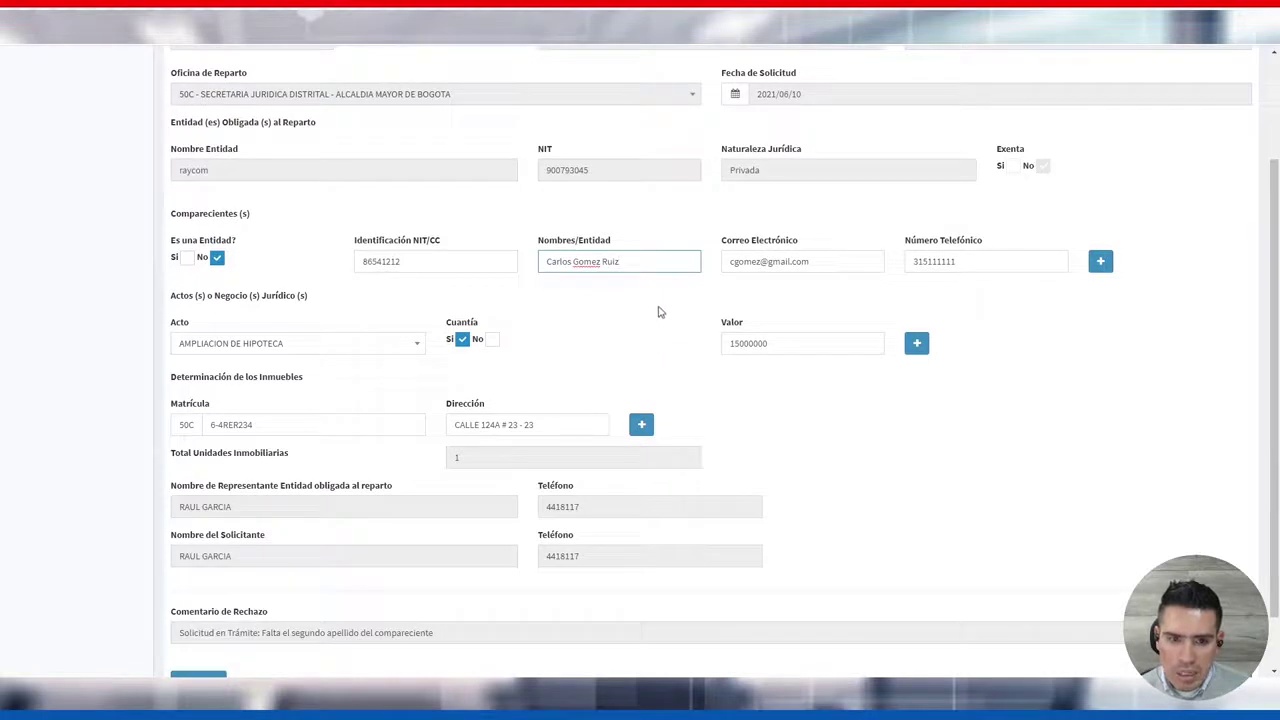
scroll(658, 312, "down", 1)
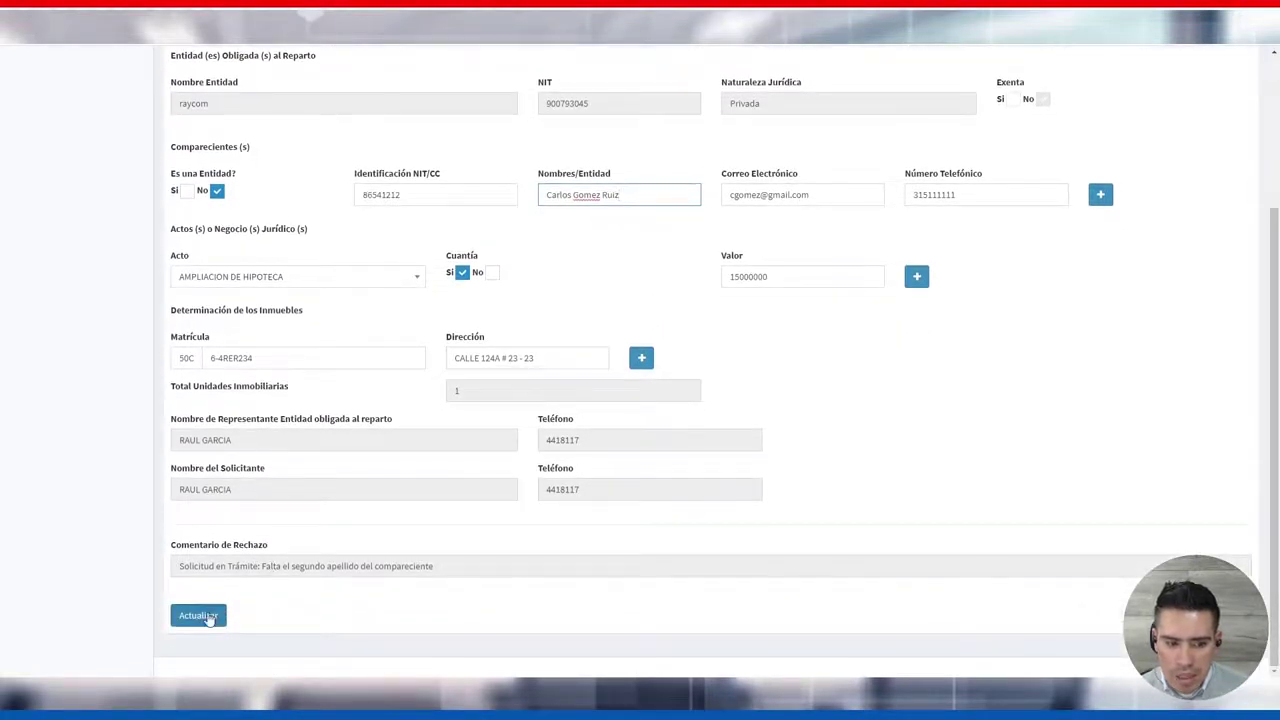
left_click(203, 615)
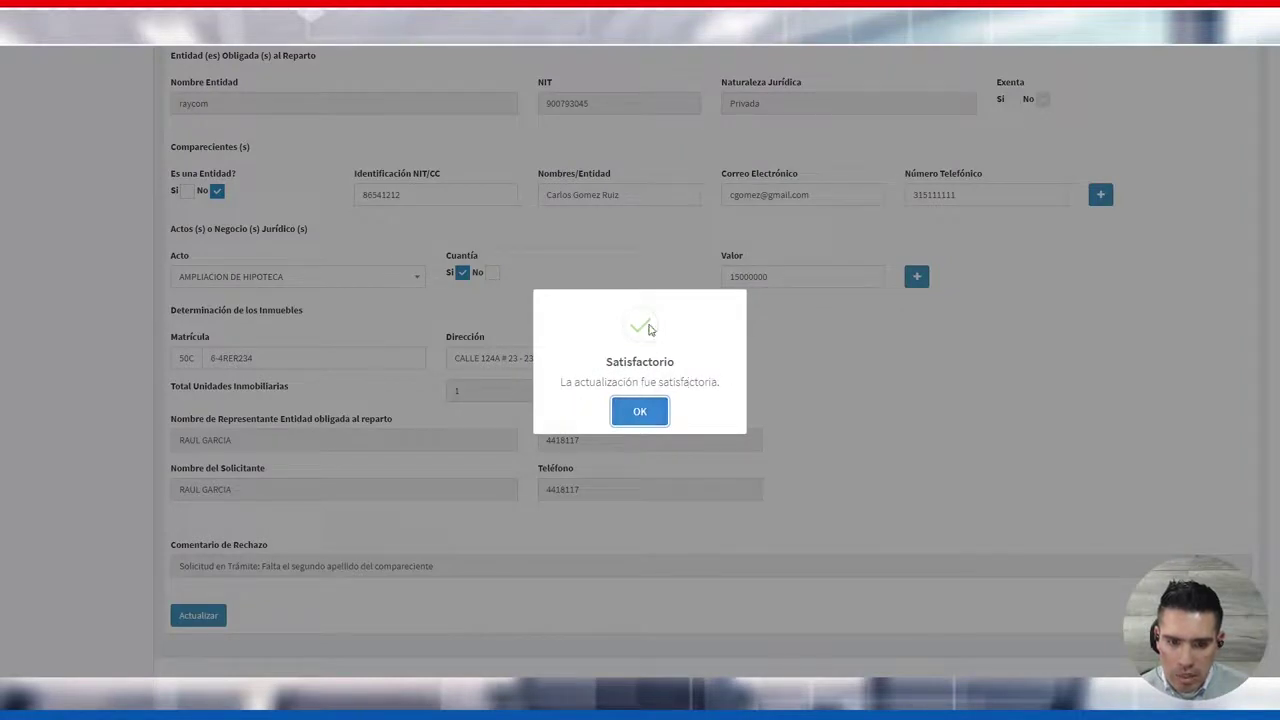
Dismiss the Satisfactorio update message and open the regenerated SOLICITUD RADICACION PDF
left_click_drag(584, 384, 720, 385)
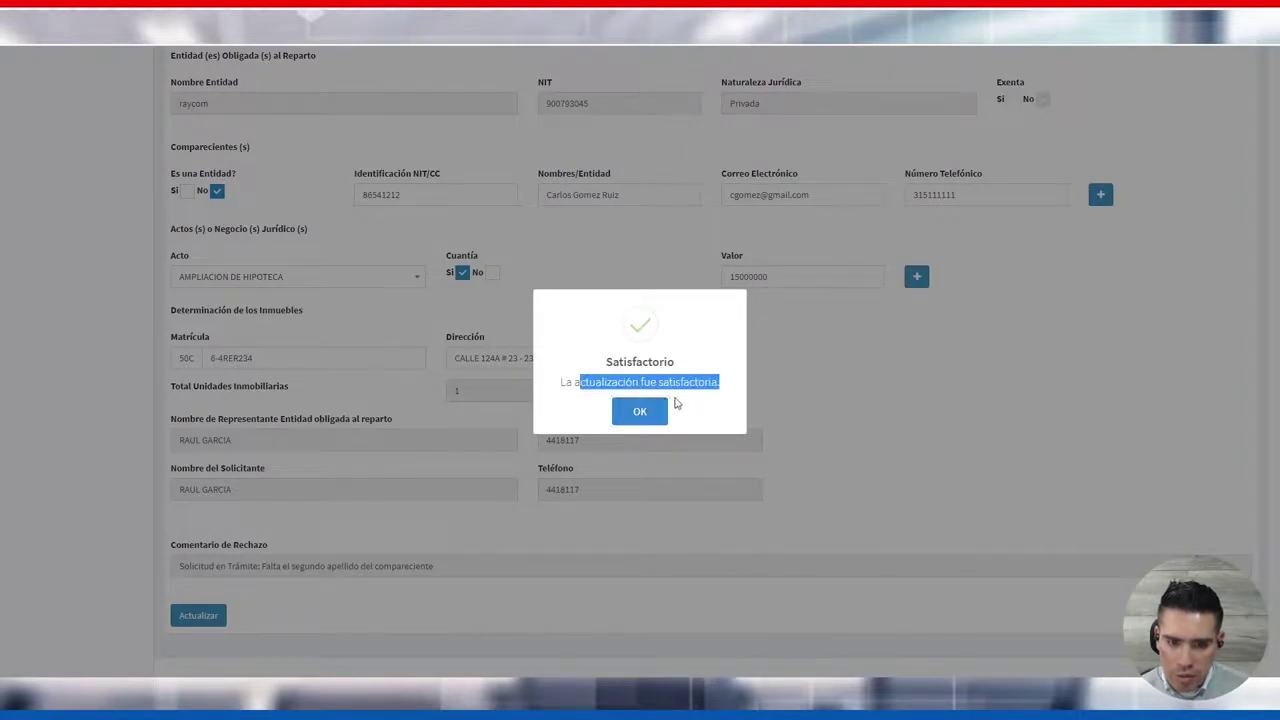
left_click(640, 412)
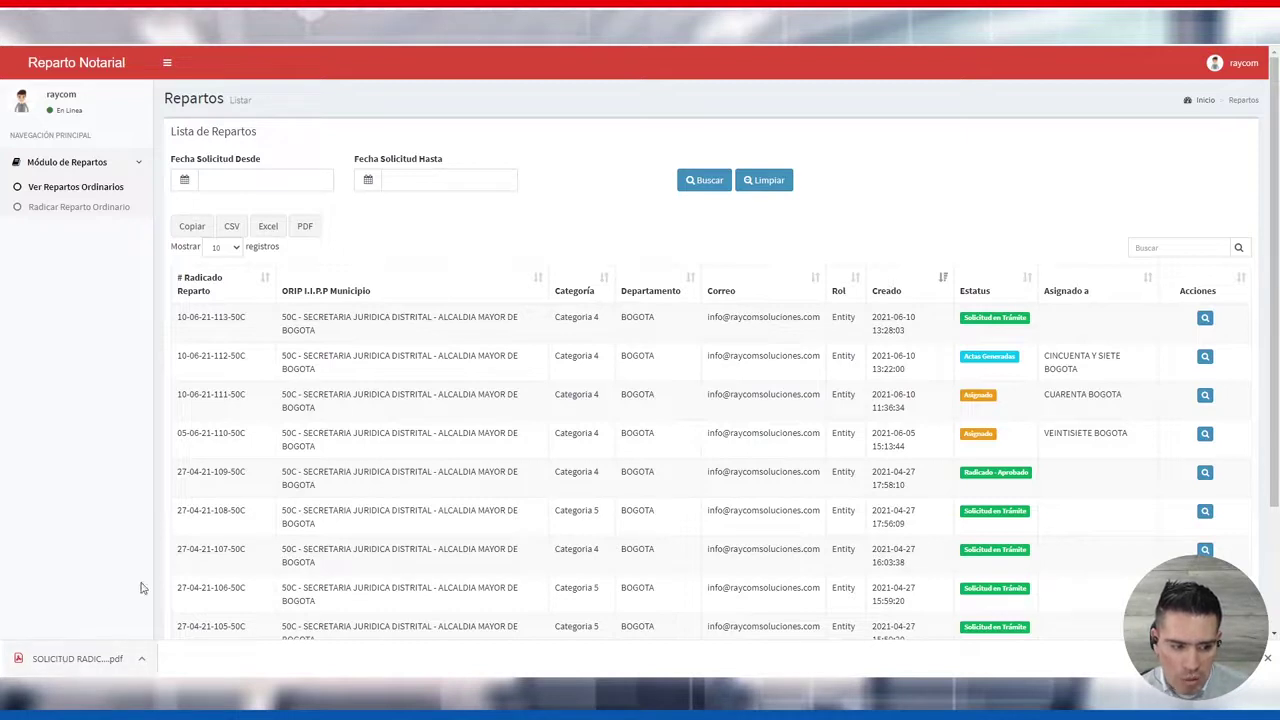
left_click(74, 665)
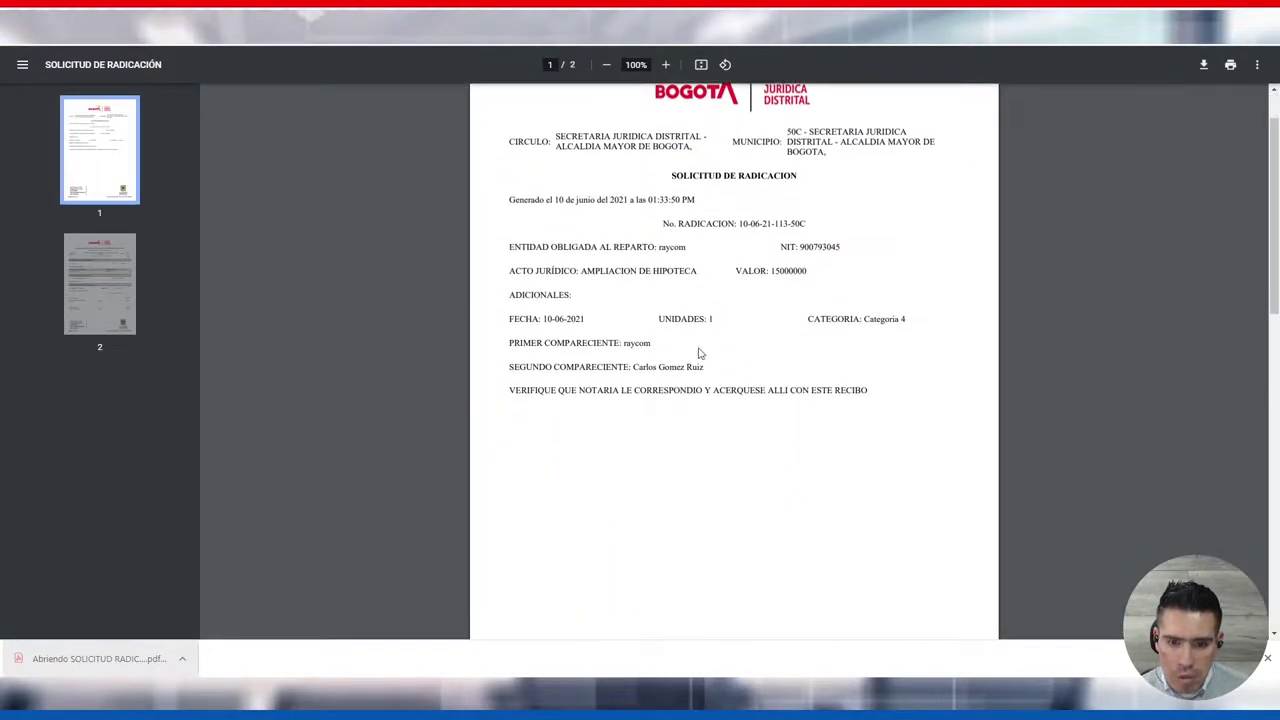
Verify the corrected Segundo Compareciente name on pages 1 and 2, then close the PDF
left_click_drag(706, 368, 636, 369)
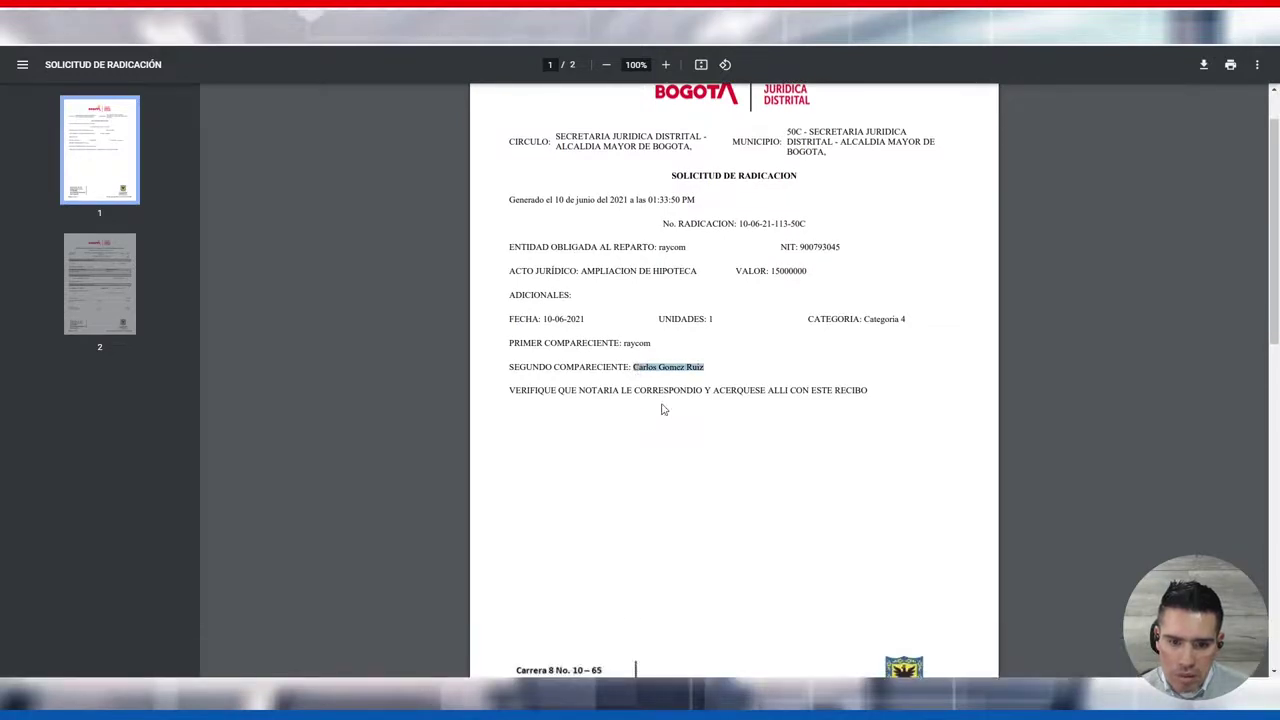
scroll(661, 409, "down", 1)
scroll(661, 409, "down", 10)
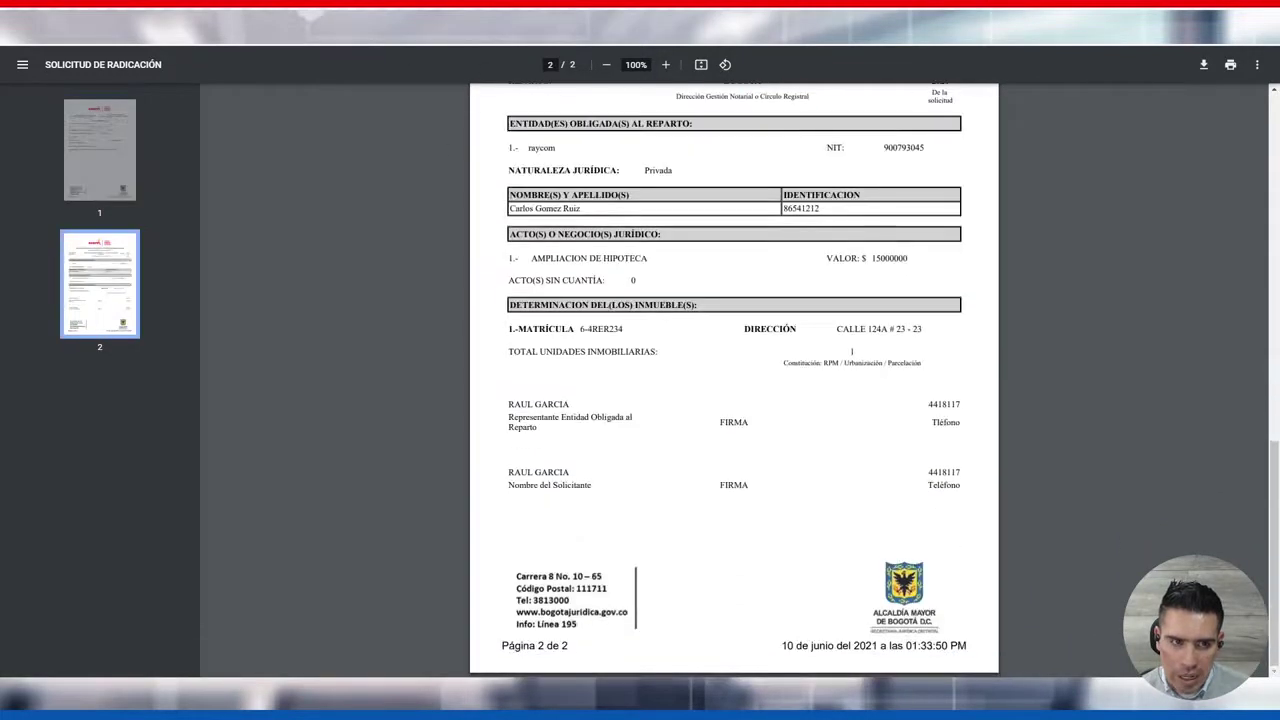
key("ctrl+w")
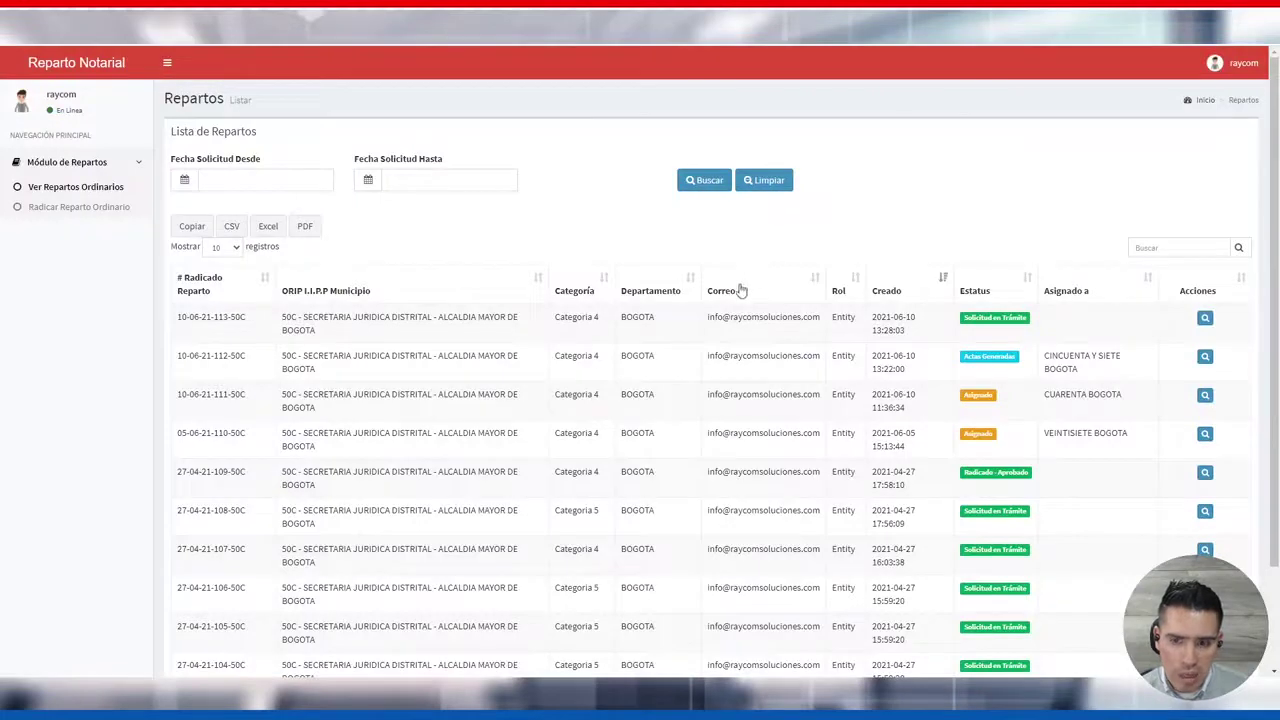
Collapse the sidebar and check the Solicitud en Trámite and Asignado statuses, with notary VEINTISIETE BOGOTA
left_click(167, 62)
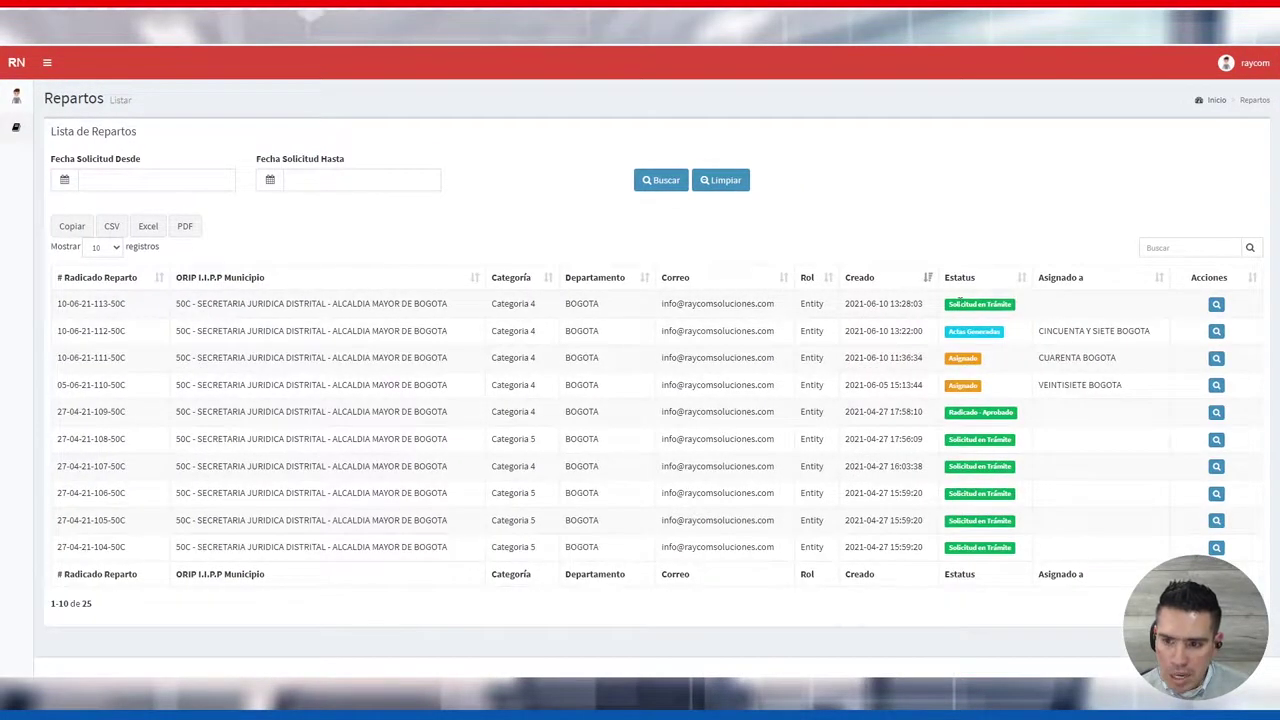
left_click_drag(946, 303, 1019, 310)
left_click(1022, 312)
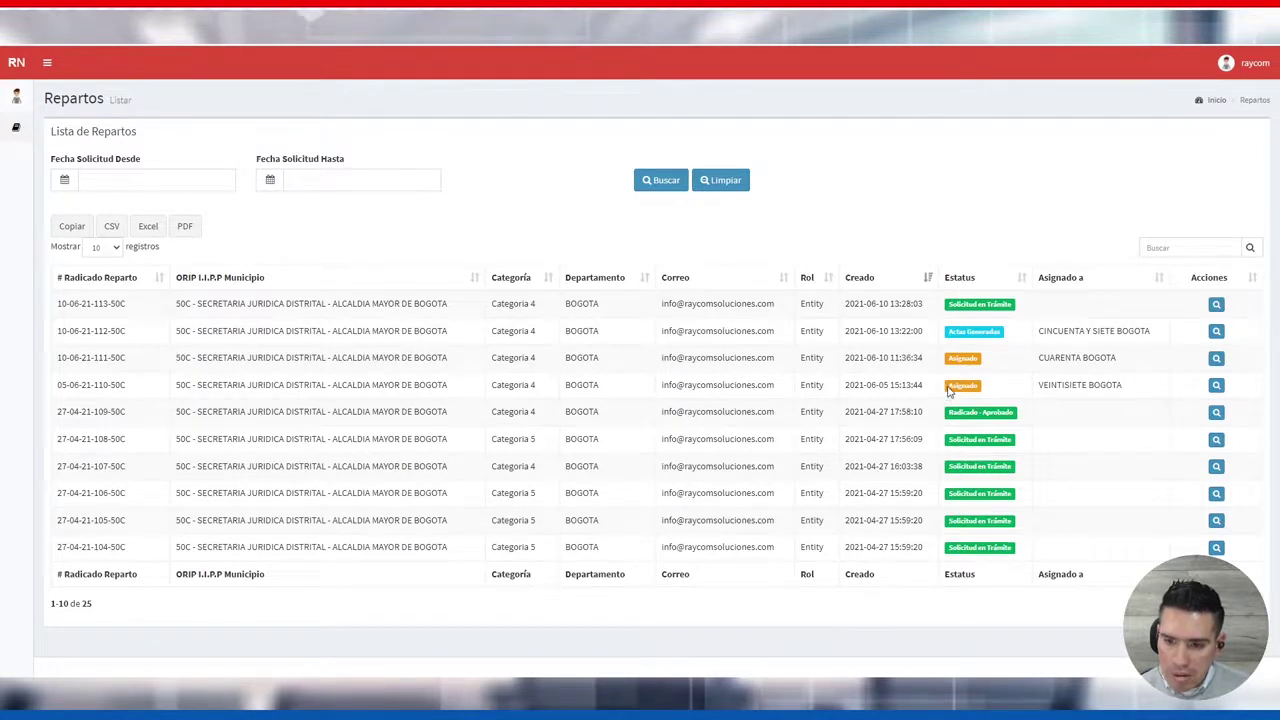
left_click_drag(948, 385, 975, 386)
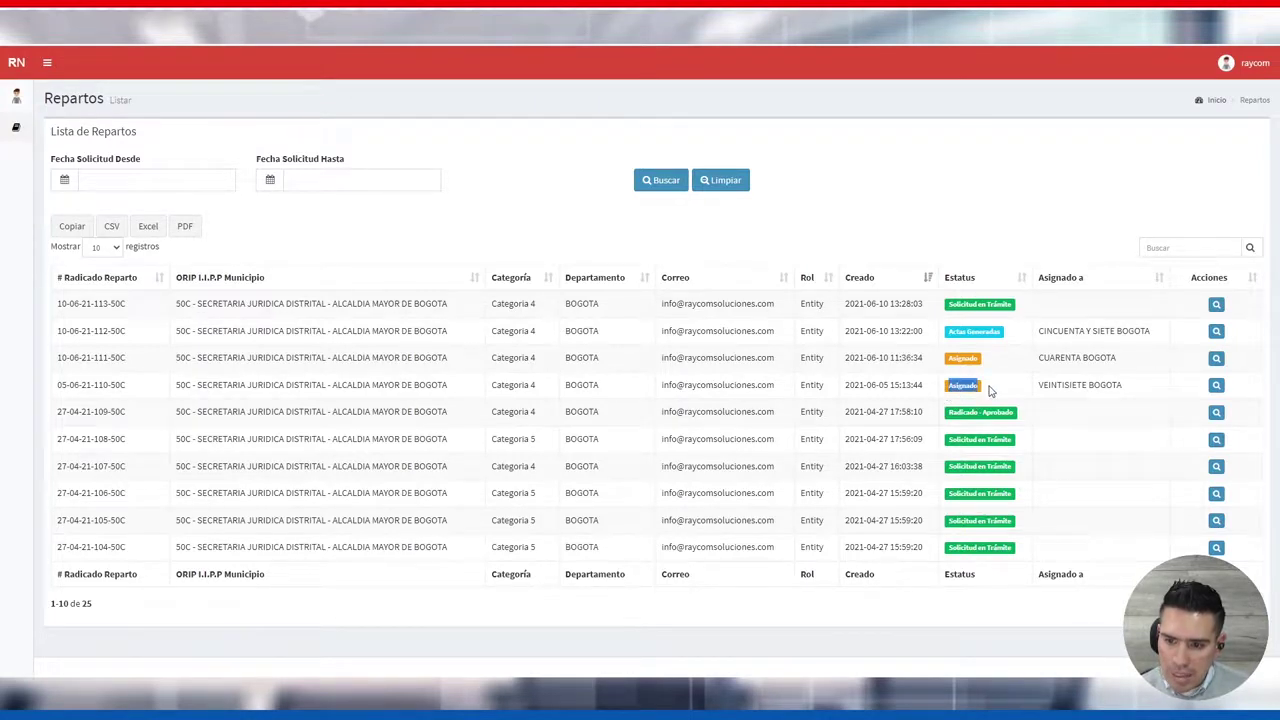
left_click(986, 392)
left_click_drag(1131, 386, 1037, 384)
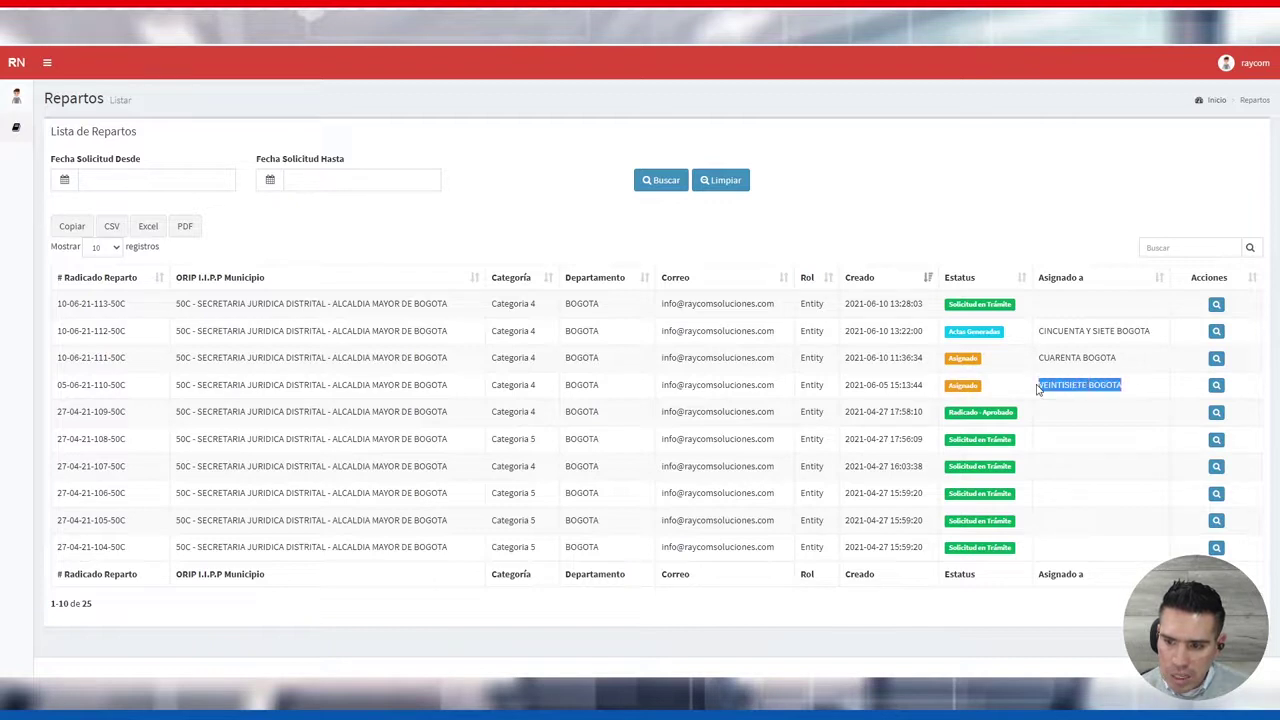
left_click(1006, 385)
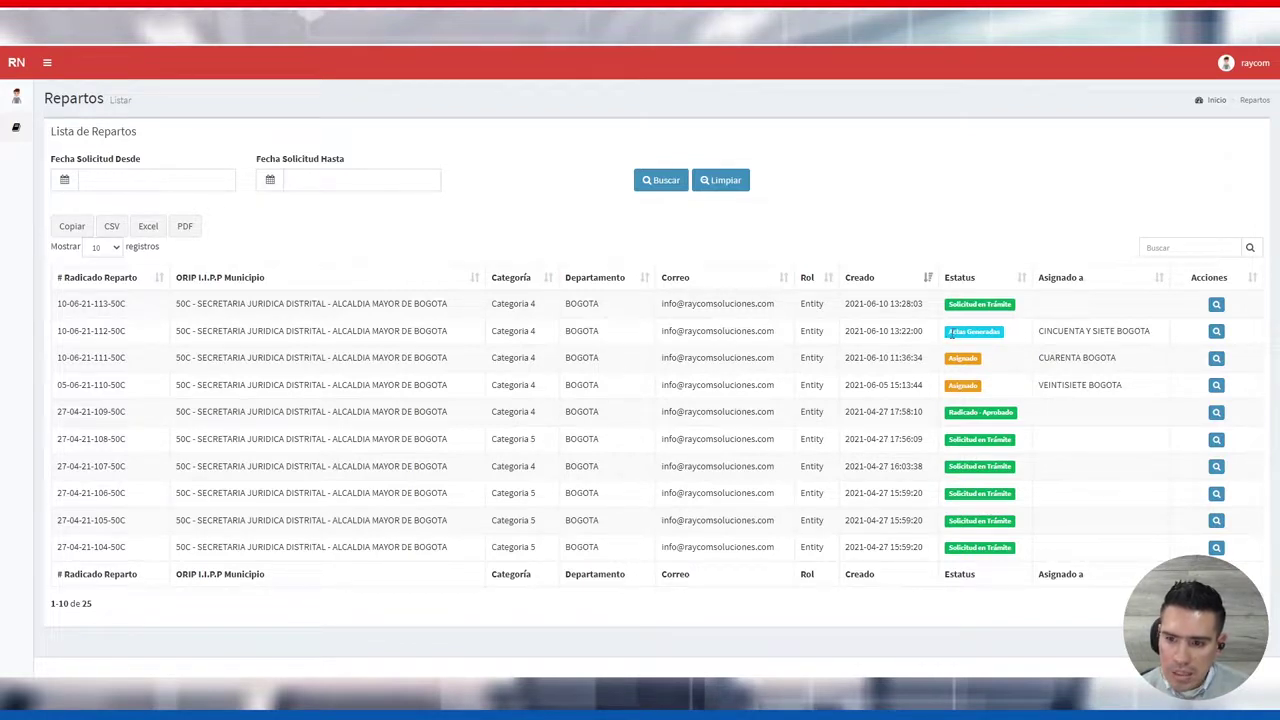
Check the Actas Generadas reparto assigned to notary CINCUENTA Y SIETE BOGOTA
left_click_drag(950, 336, 1010, 336)
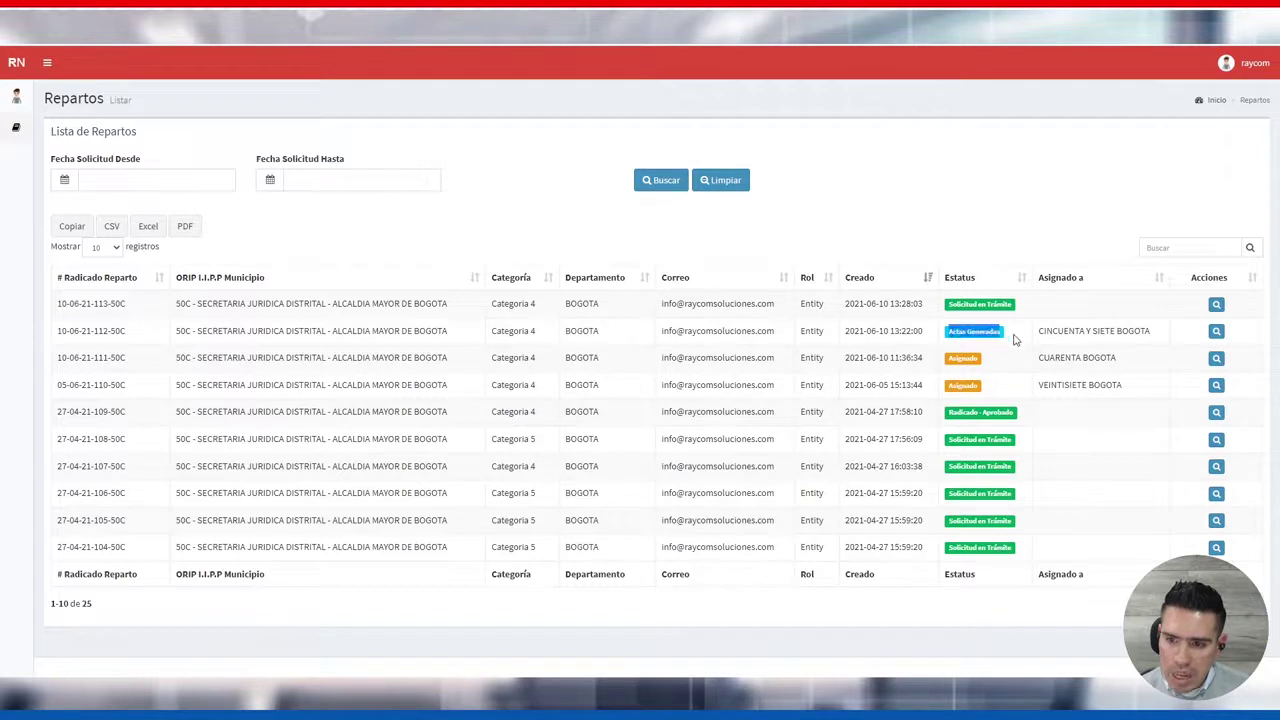
left_click(1013, 340)
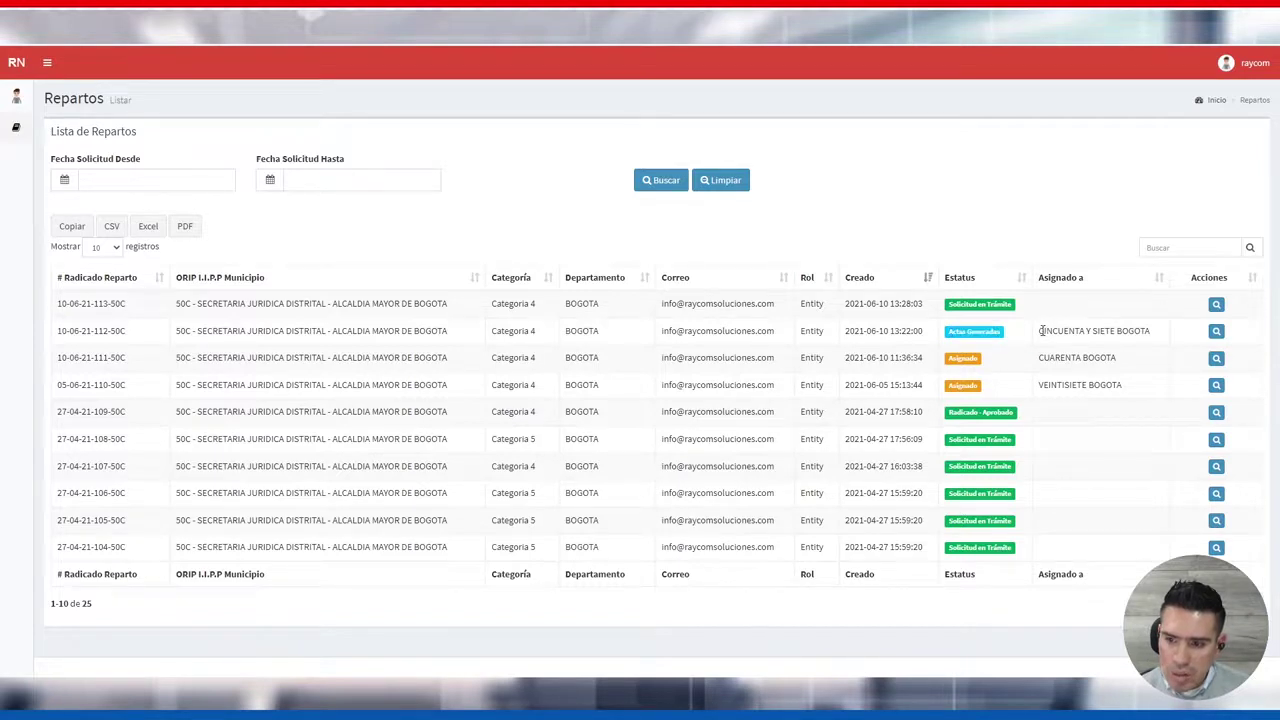
left_click_drag(1041, 331, 1040, 336)
left_click(1152, 335)
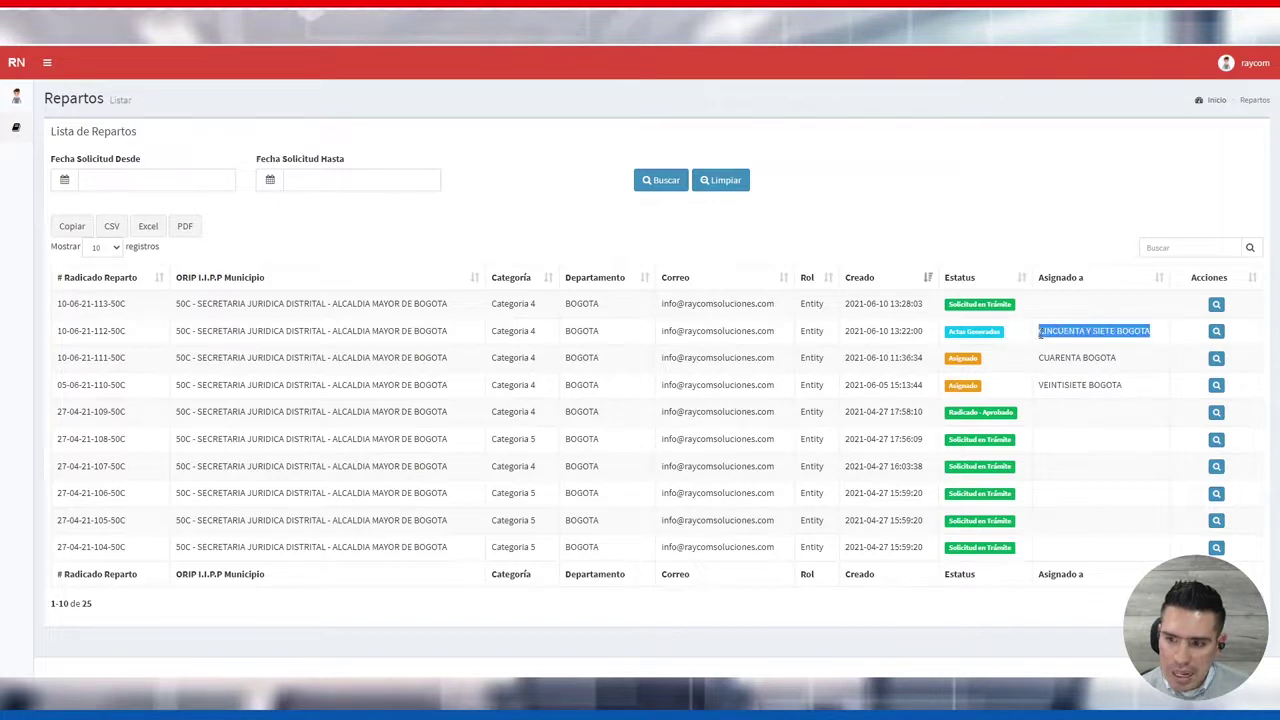
left_click(1021, 337)
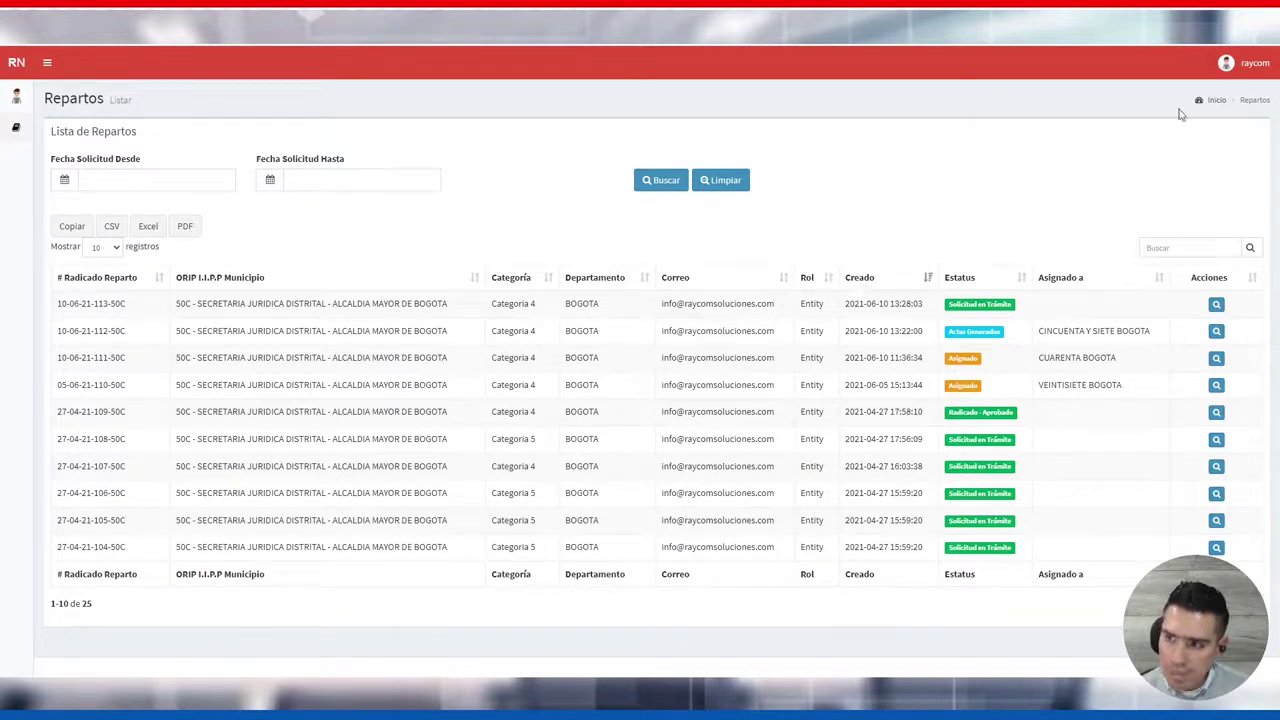
Sign out through the user avatar menu's Cerrar Sesión option
left_click(1238, 67)
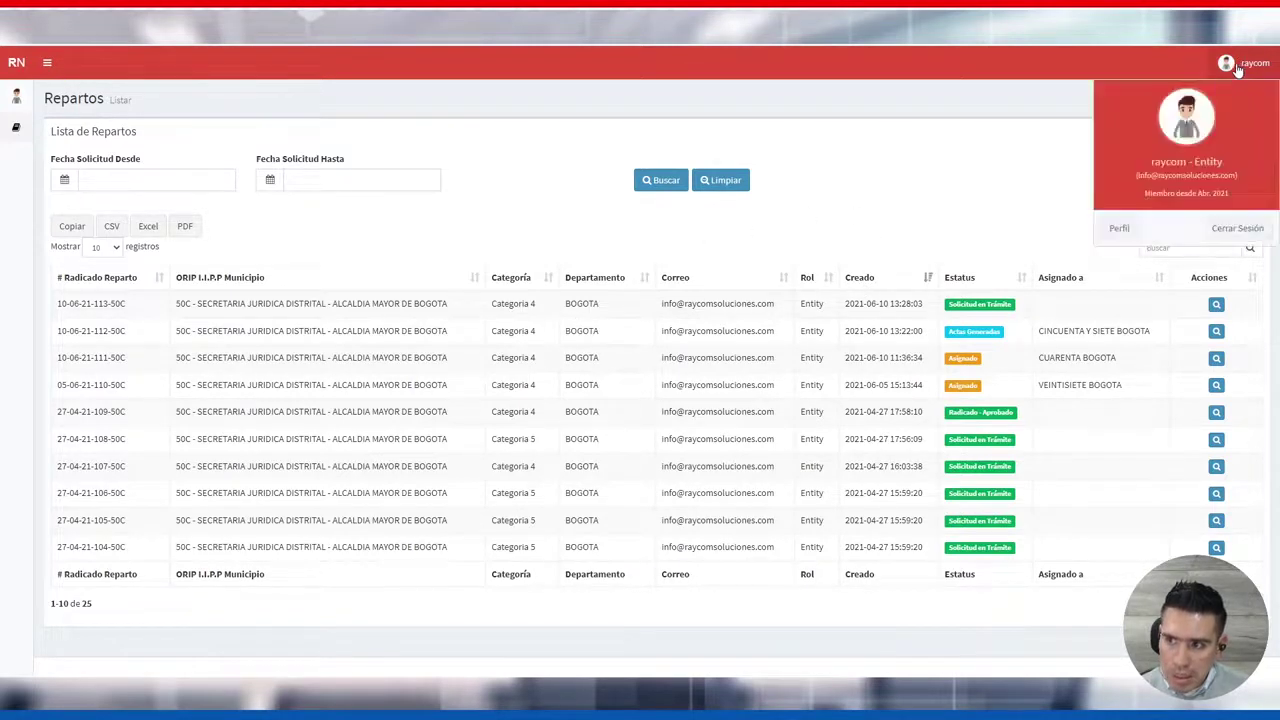
left_click(1222, 232)
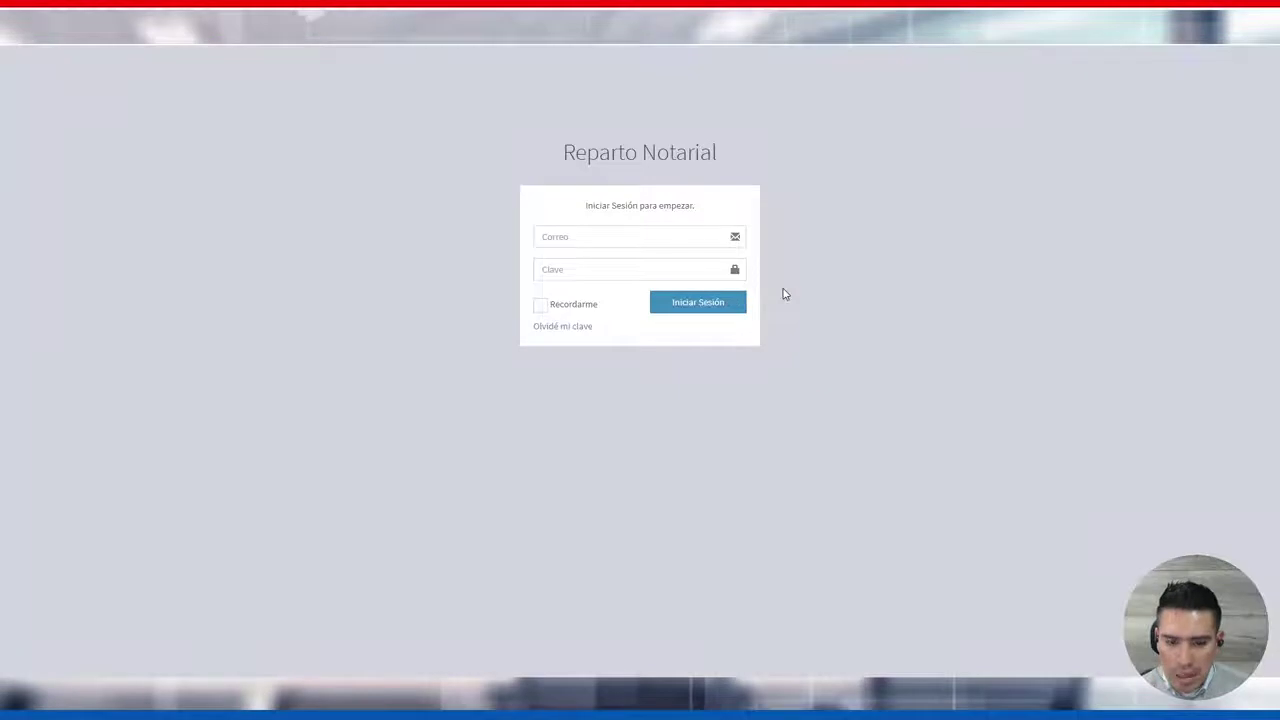